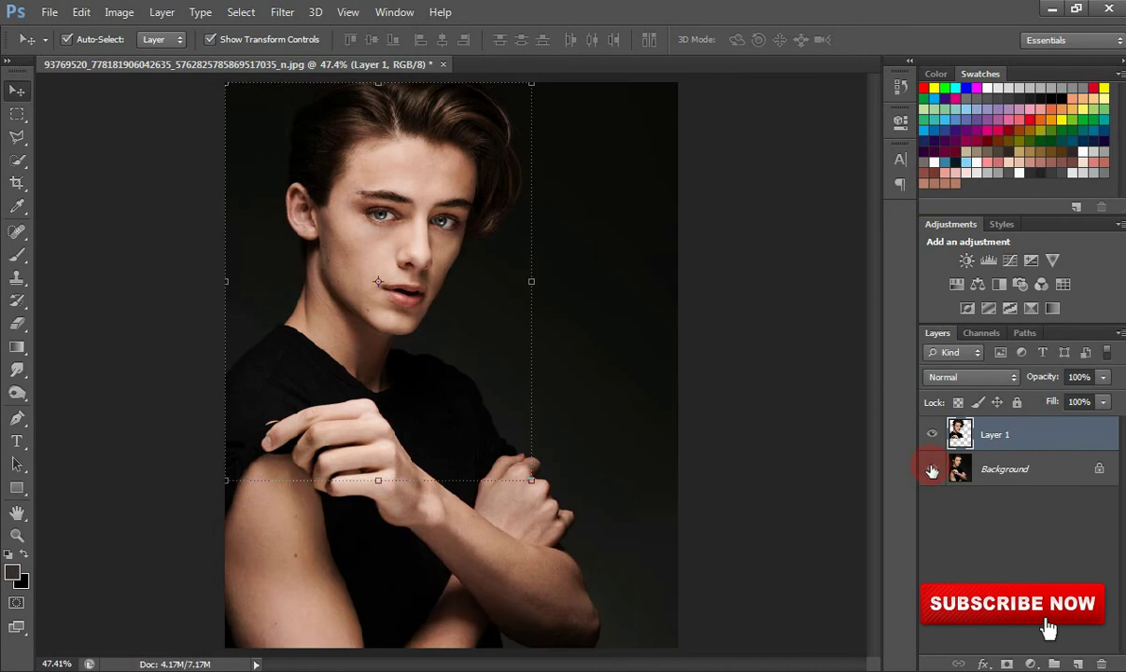
Step: Apply the Shadows/Highlights adjustment to the portrait cutout on Layer 1 with a Shadows amount of 35%
click(118, 12)
mouse_move(284, 56)
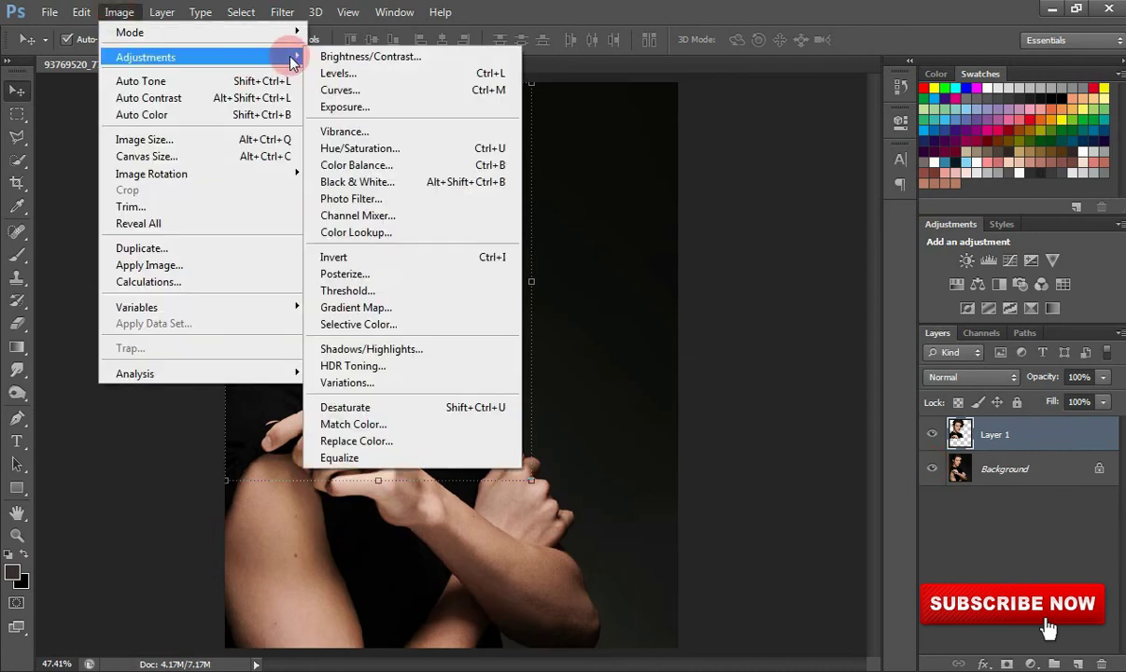
click(378, 349)
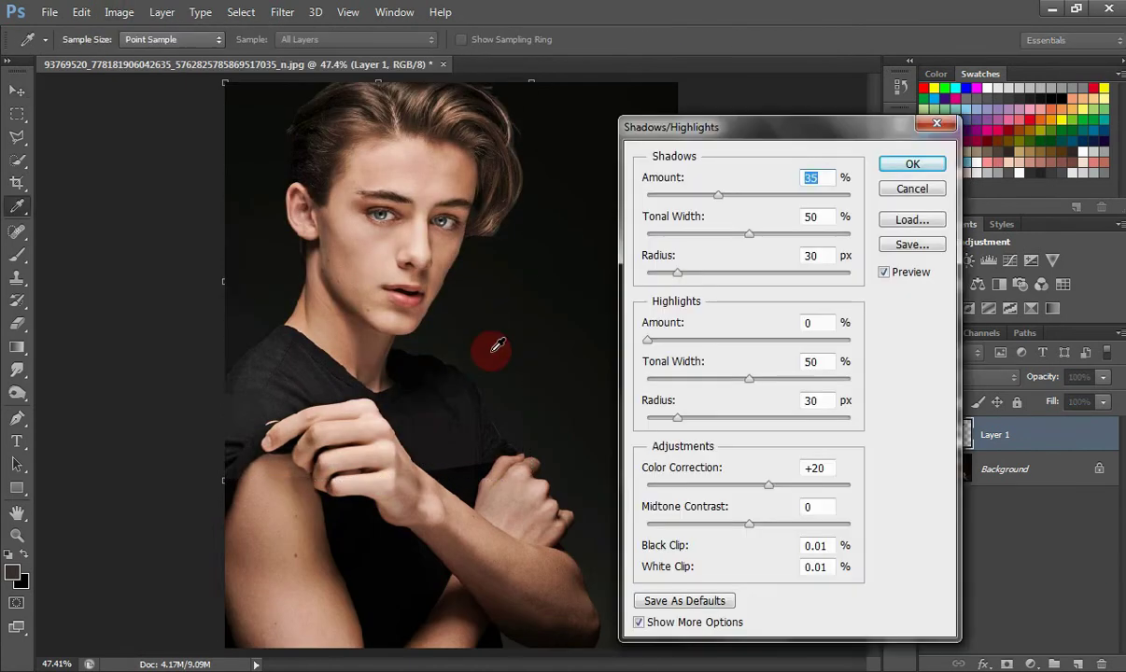
key(Return)
Step: Create a new white 10 x 10 inch RGB document at 300 pixels per inch
key(v)
key(ctrl+n)
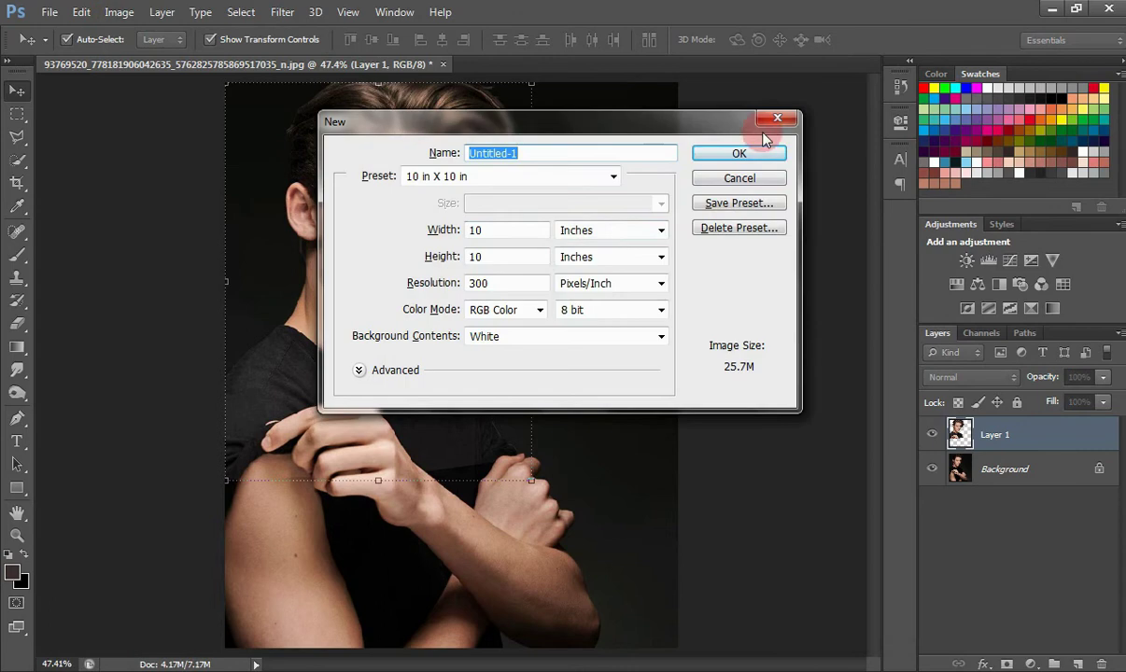
click(736, 154)
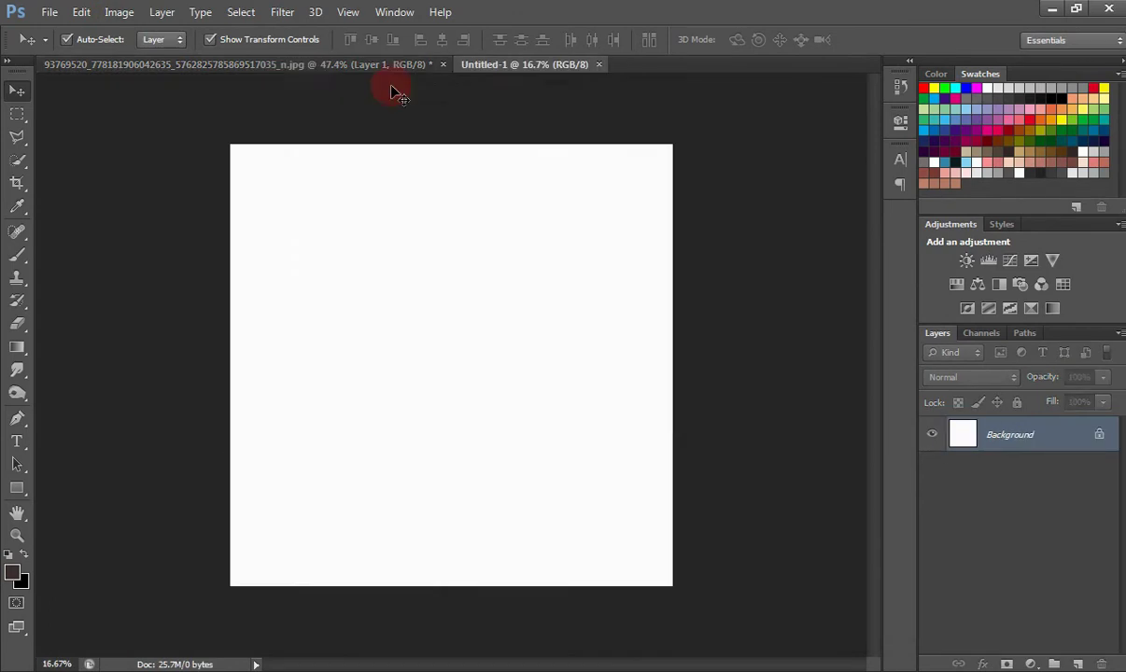
Step: Bring the portrait cutout into the new document, enlarged to fill the canvas height and aligned with the canvas's left edge
key(ctrl+Tab)
drag(336, 305, 472, 333)
drag(519, 402, 618, 568)
drag(497, 430, 428, 439)
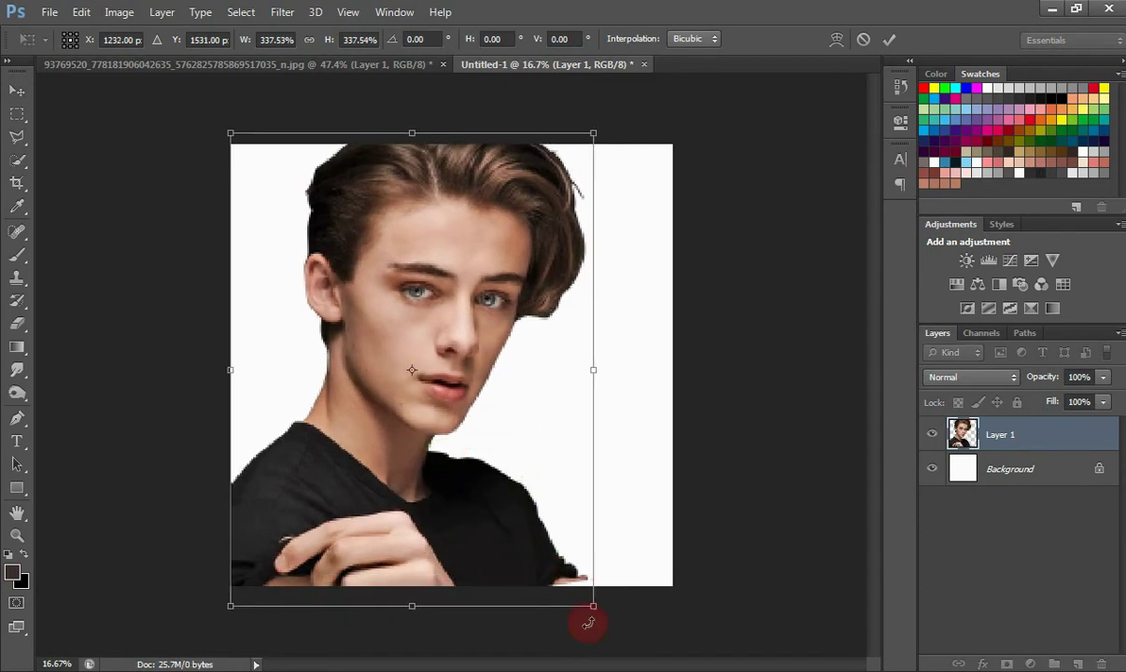
drag(596, 609, 602, 616)
drag(531, 484, 538, 504)
key(Return)
key(Return)
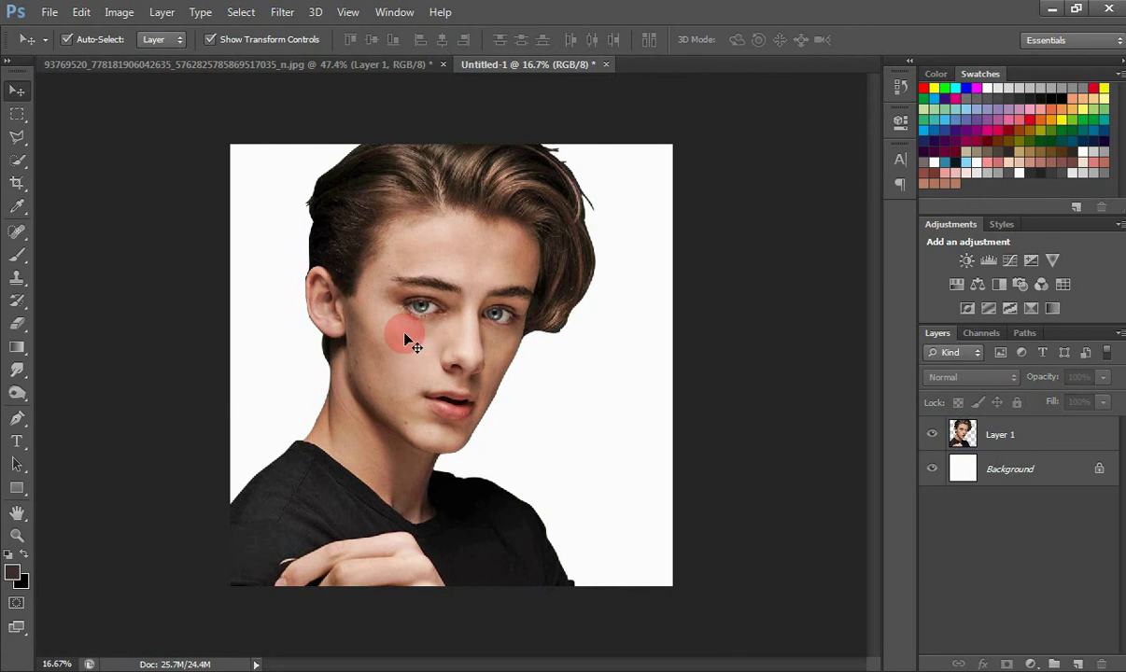
Step: Select Layer 1 and set the Pen tool to Shape mode with a black fill
click(740, 433)
click(1004, 434)
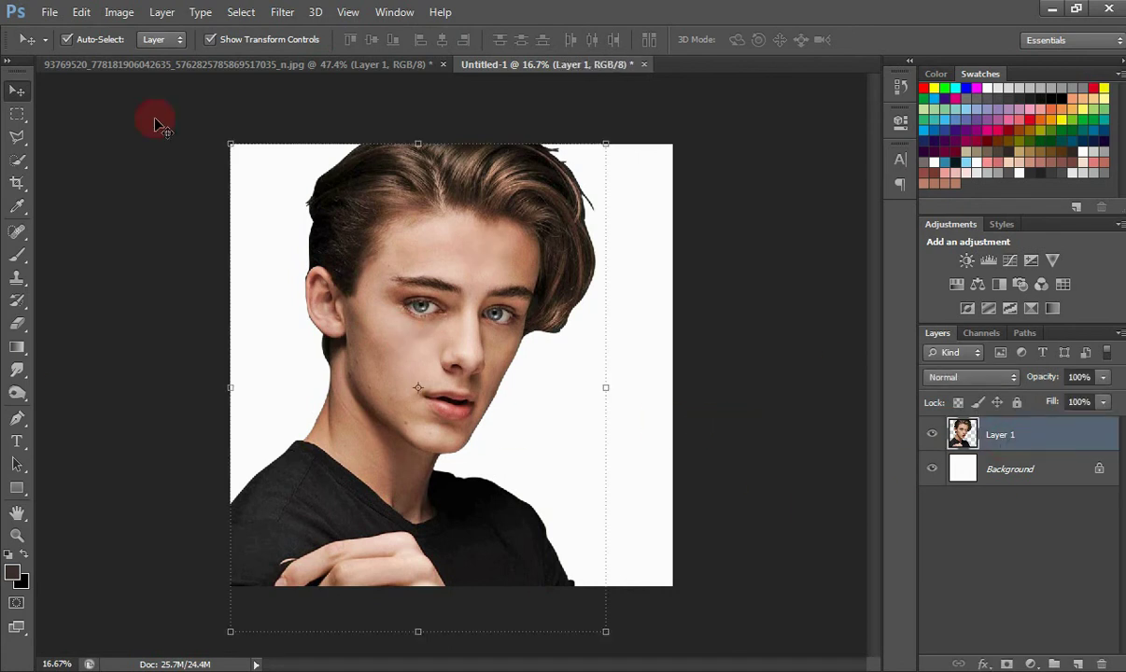
click(18, 419)
click(103, 40)
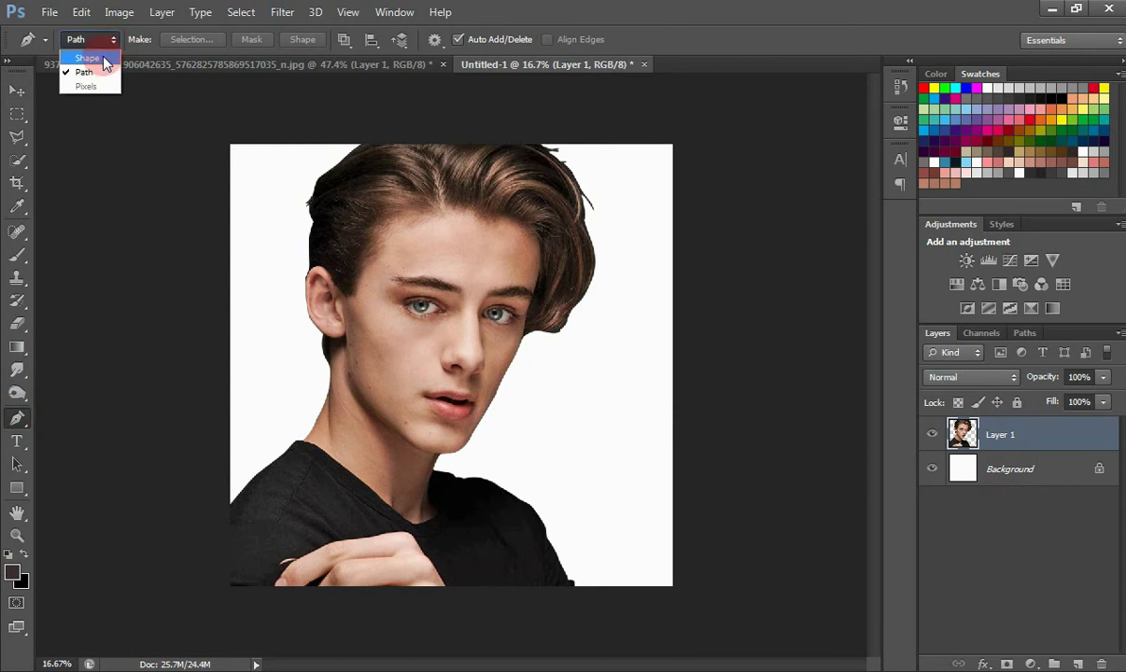
click(97, 59)
click(160, 39)
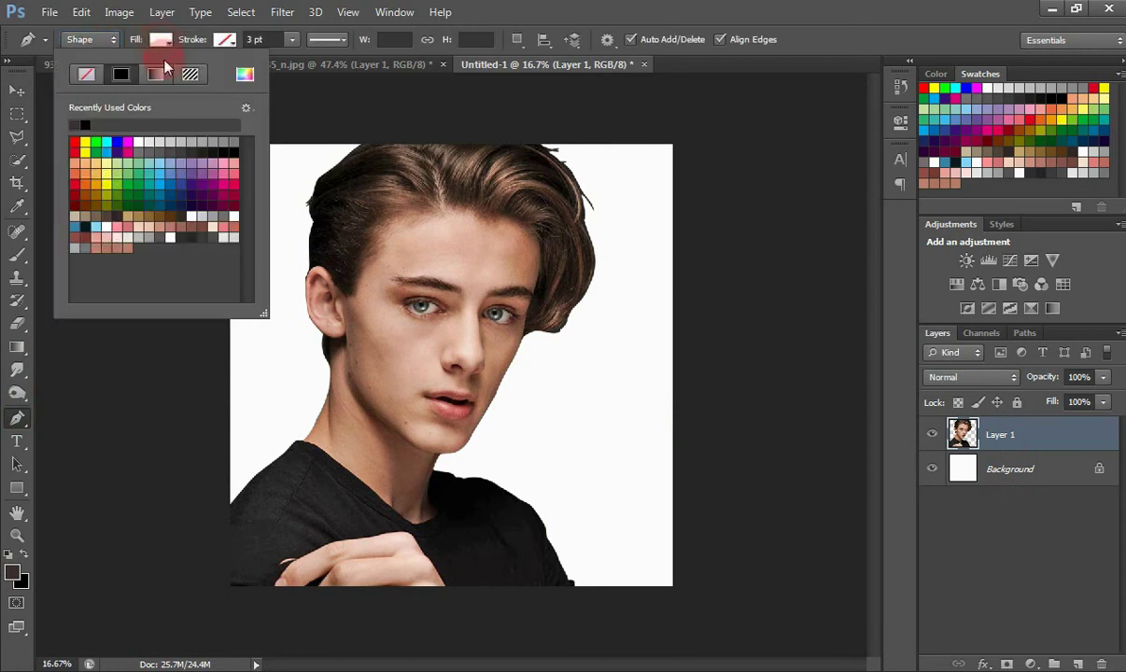
click(86, 124)
key(Return)
Step: Start a black pen shape at the sleeve's lower right end, tracing around the small bump and up the sleeve's outer edge
key(ctrl+plus)
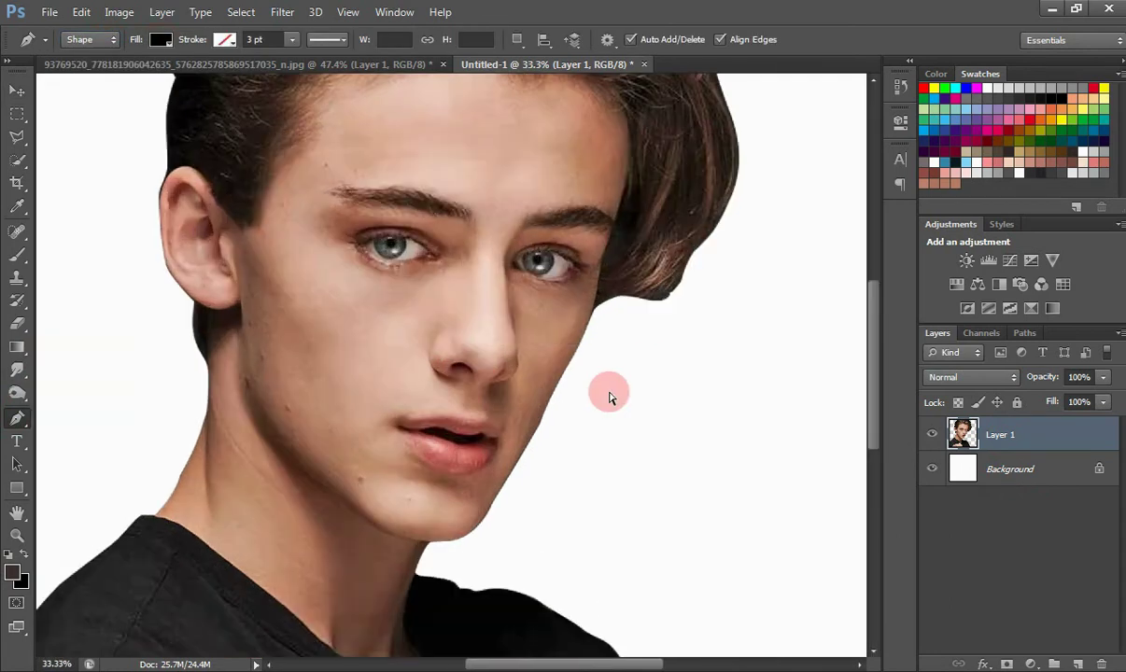
key(ctrl+plus)
drag(882, 360, 882, 488)
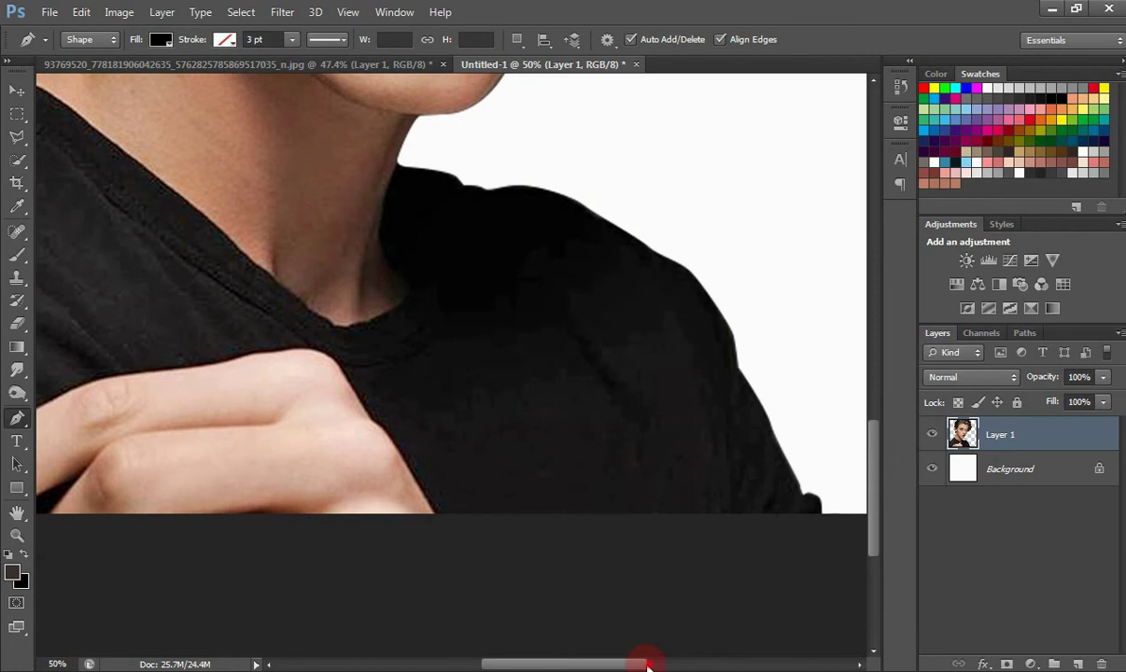
drag(593, 665, 633, 665)
key(ctrl+plus)
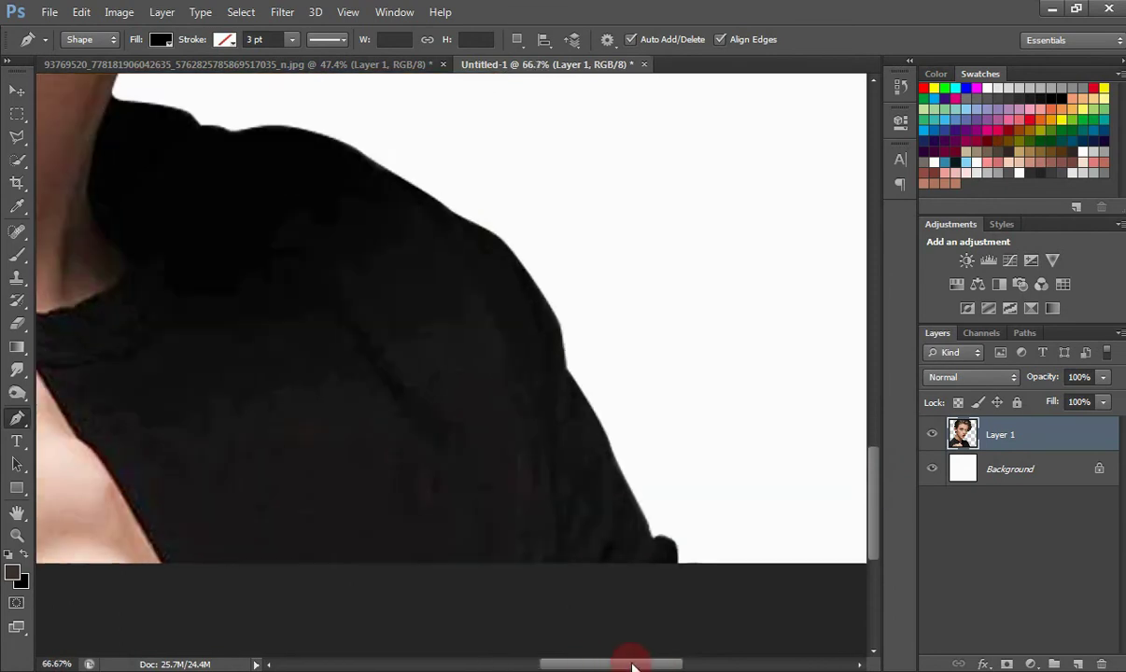
key(ctrl+plus)
drag(878, 525, 878, 540)
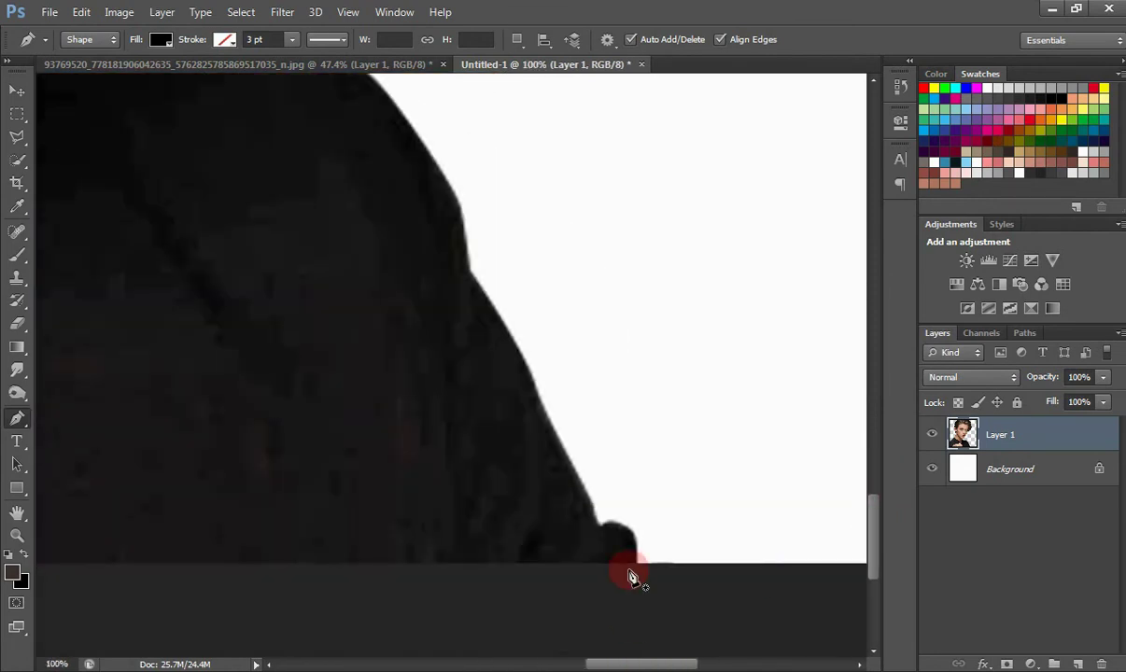
click(639, 563)
drag(624, 526, 606, 519)
click(601, 525)
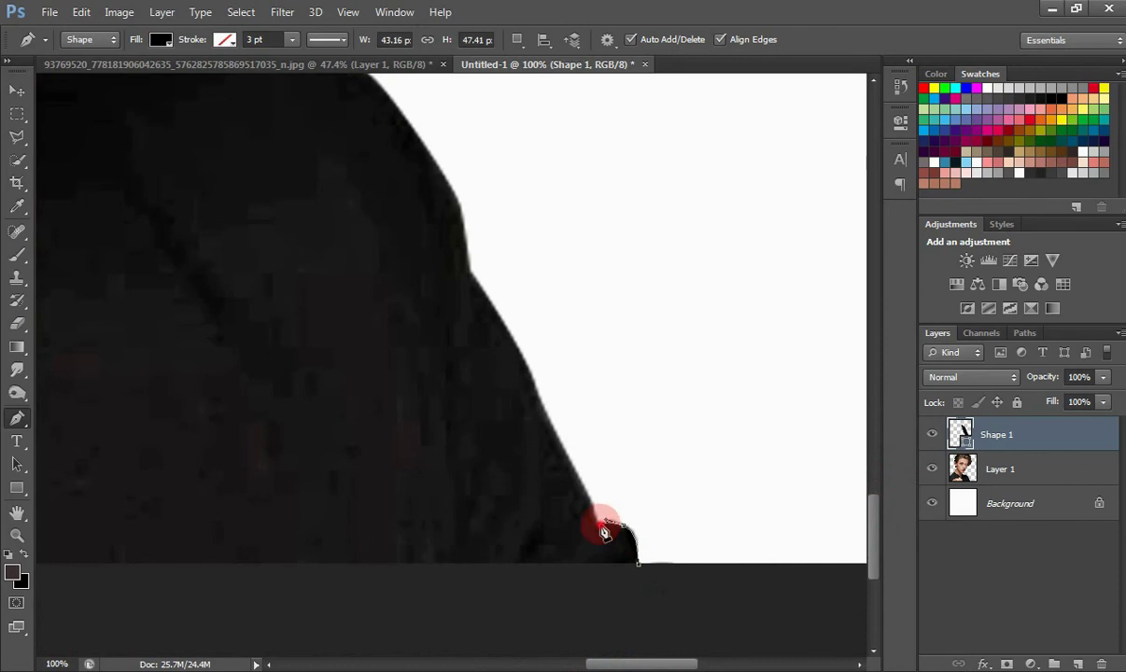
drag(568, 455, 558, 436)
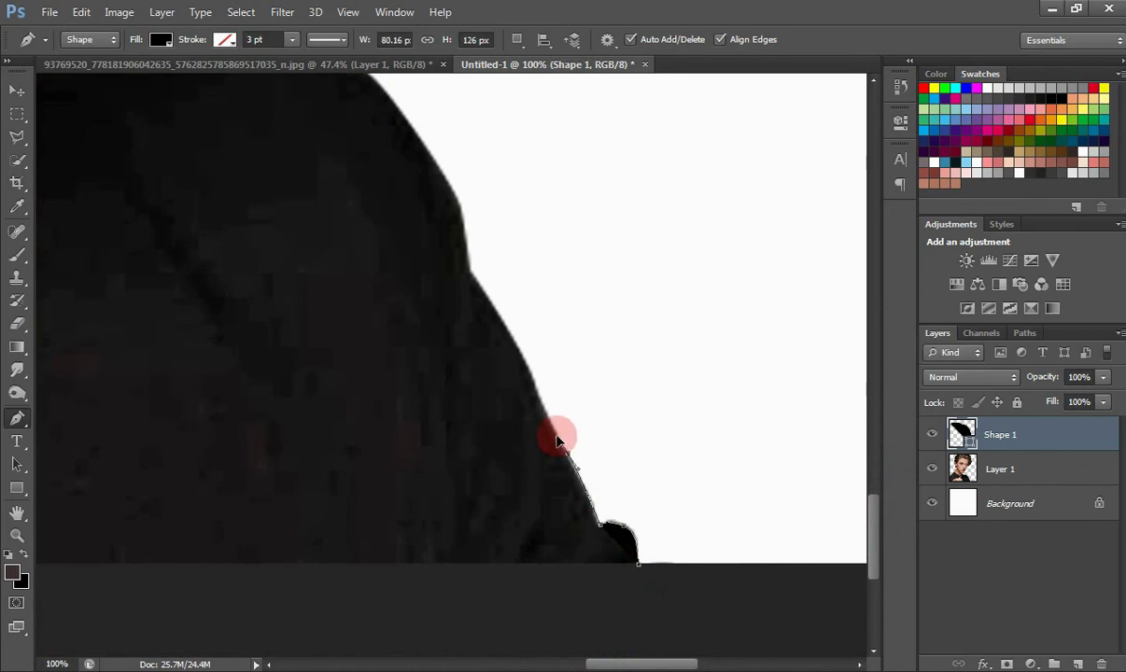
Step: Continue the shape's outline up the outer sleeve edge, past the notch and around the curve of the right shoulder
click(517, 341)
mouse_move(873, 534)
mouse_down()
mouse_move(873, 487)
mouse_move(874, 539)
mouse_up()
click(471, 491)
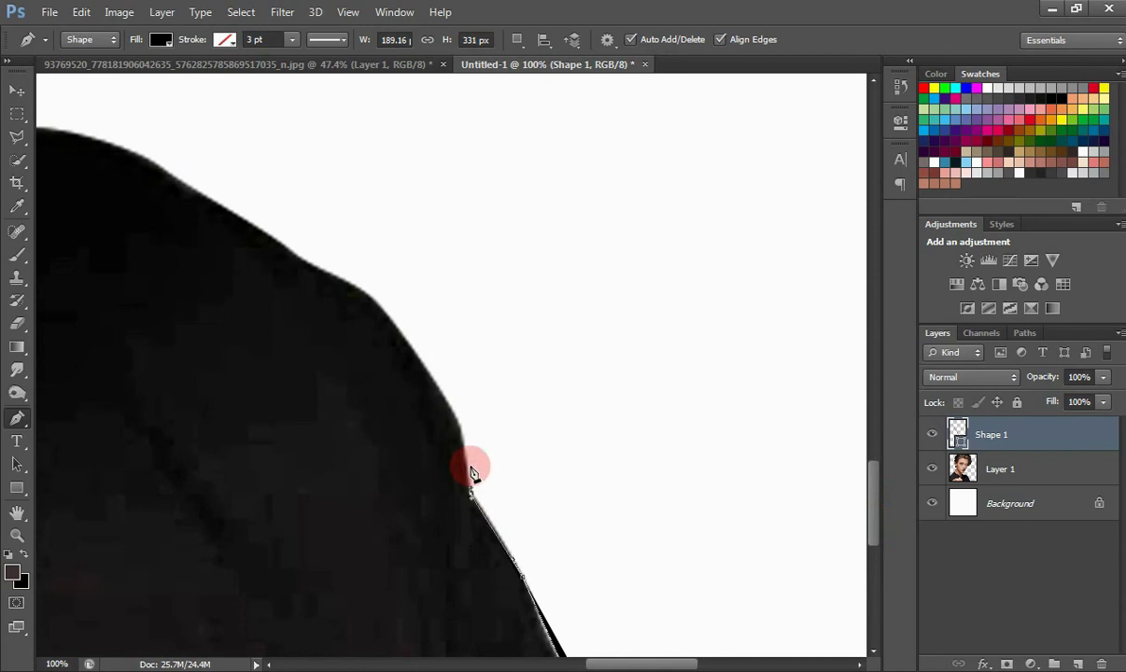
click(453, 412)
click(371, 300)
click(355, 283)
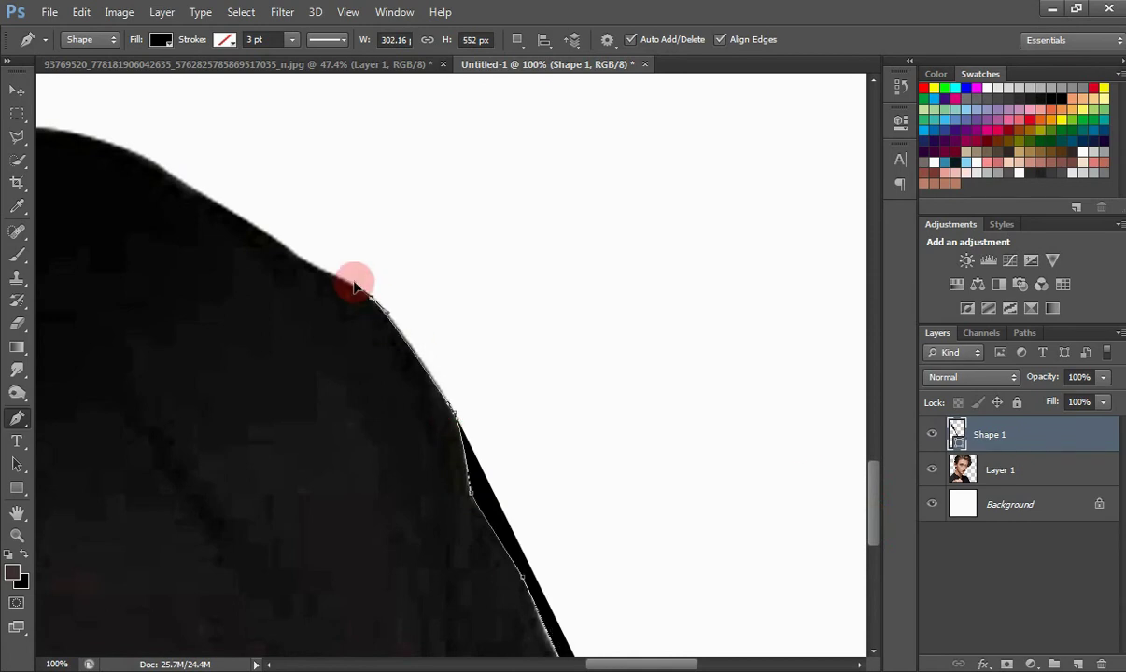
Step: Extend the shape's outline along the sloping top edge of the right shoulder towards the collar
drag(661, 663, 612, 663)
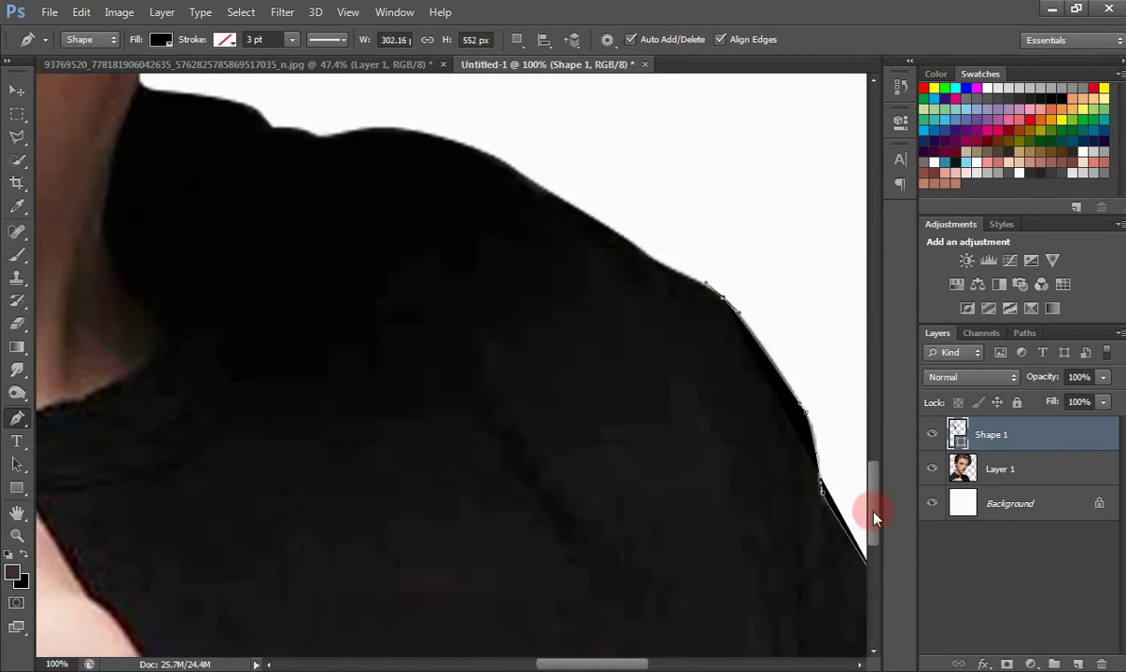
drag(872, 516, 873, 487)
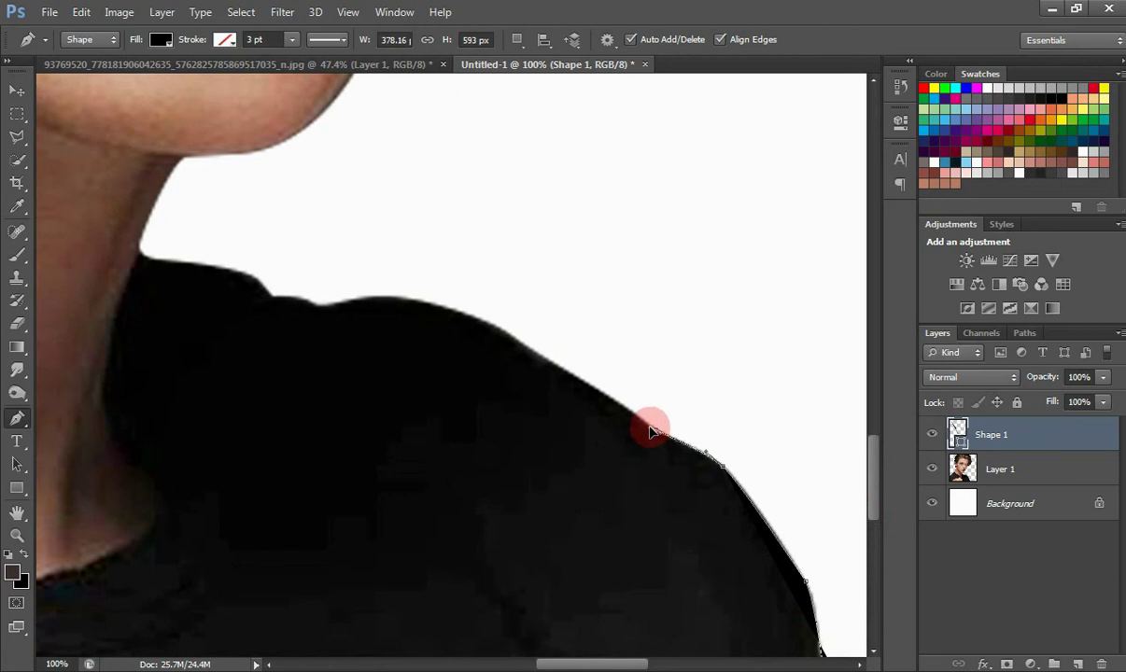
click(595, 388)
click(582, 379)
click(495, 324)
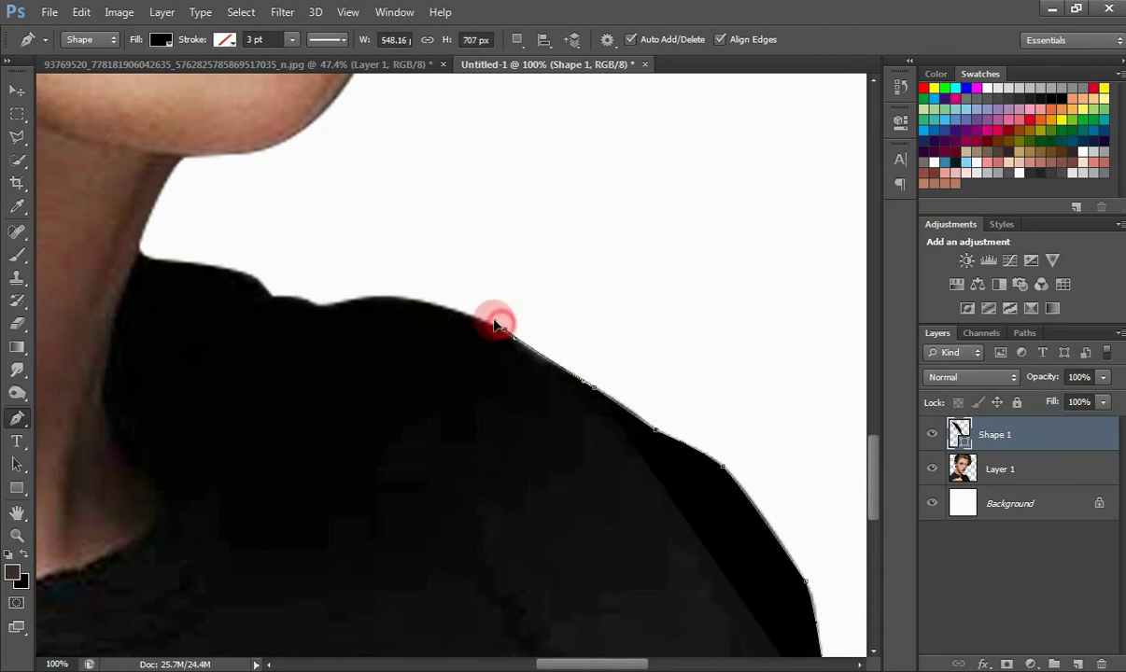
click(419, 302)
click(400, 299)
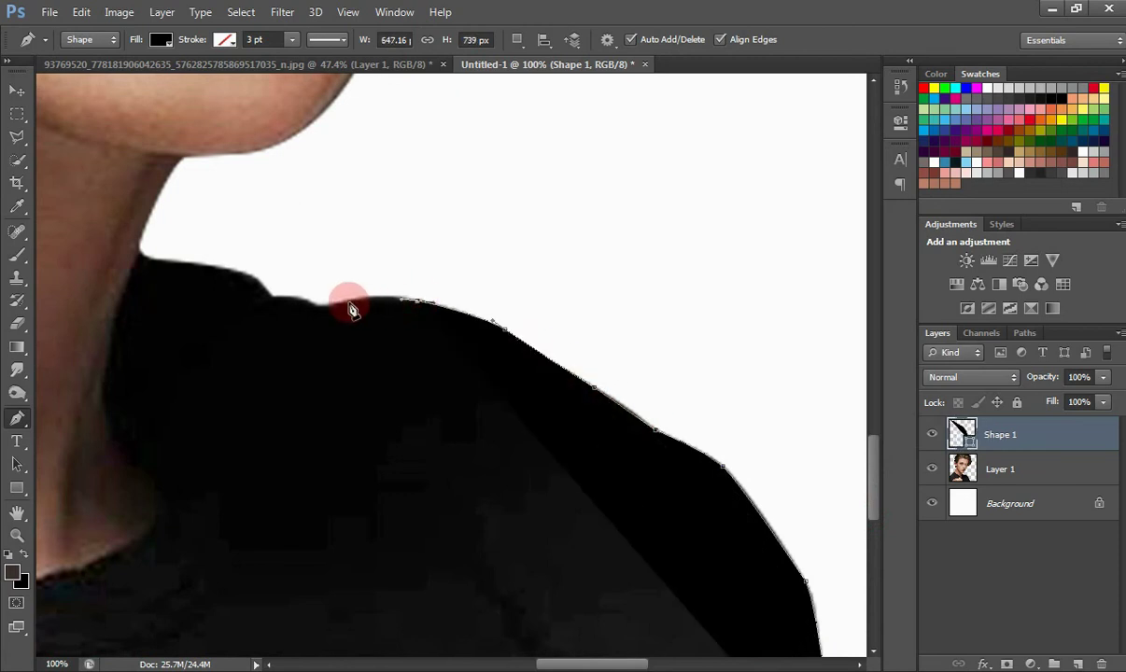
Step: Trace the outline over the dip and collar bump until it reaches the point where the shirt meets the neck
click(347, 301)
drag(321, 314, 246, 271)
alt+click(347, 303)
click(275, 295)
click(145, 255)
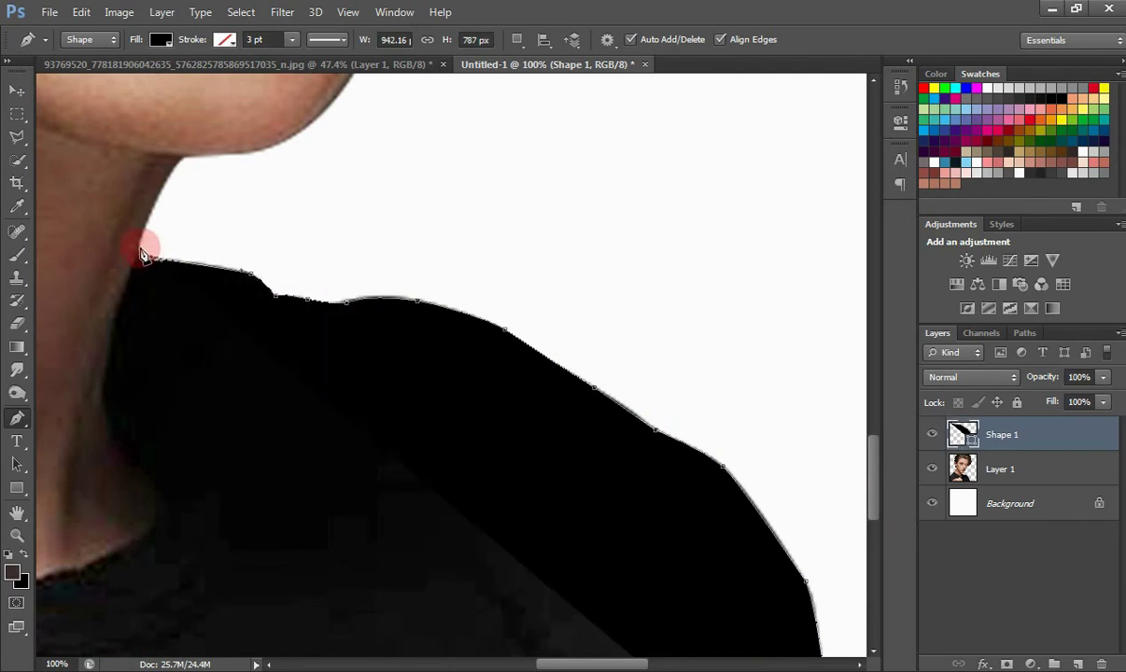
click(139, 251)
Step: Set Shape 1's opacity to 0% and draw its return edge just outside the collar, from the neck to the notch
drag(1057, 386, 673, 346)
key(ctrl+plus)
drag(872, 495, 872, 465)
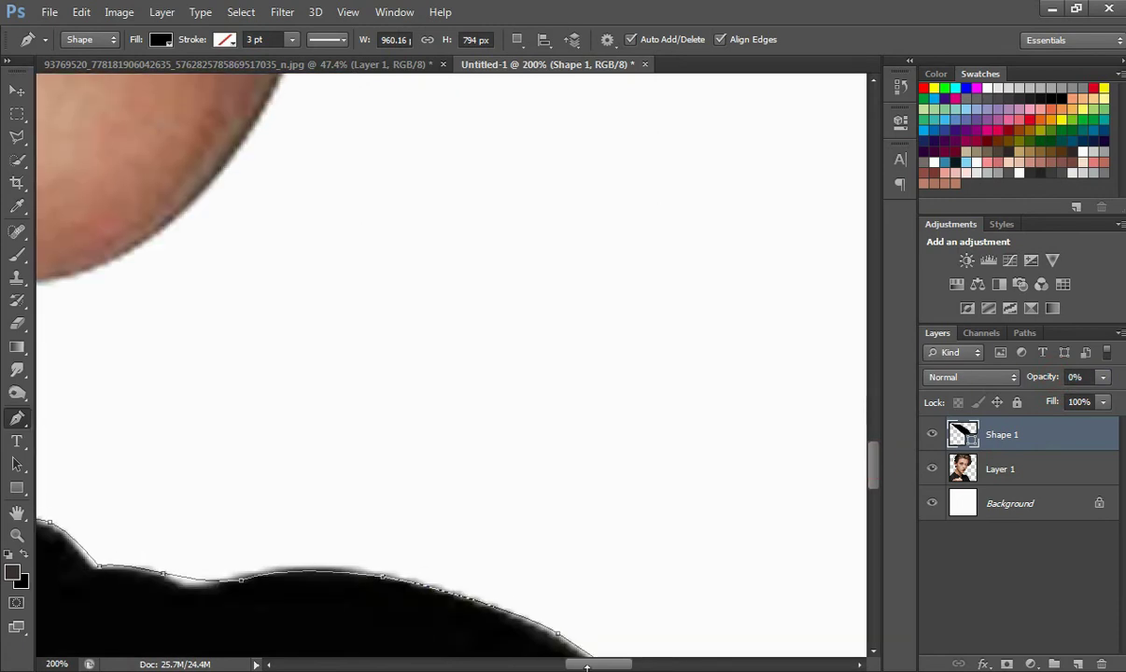
drag(587, 664, 545, 664)
drag(402, 498, 439, 501)
drag(558, 539, 572, 553)
click(582, 568)
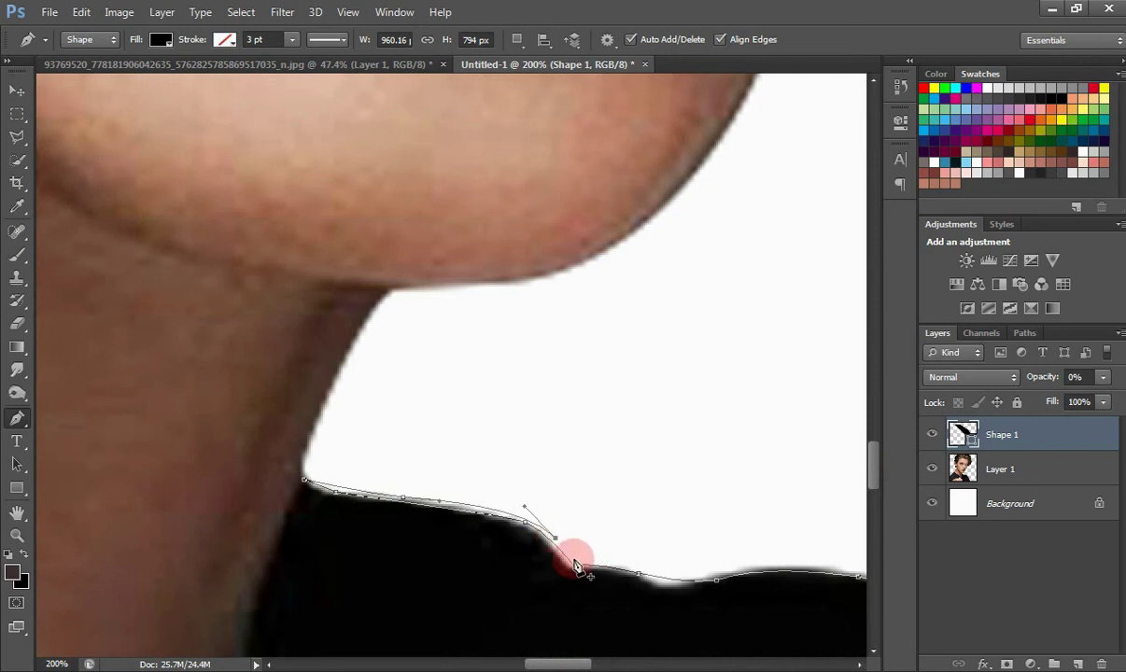
click(574, 560)
Step: Run the shape's return edge slightly outside the shirt over the shoulder dip and down the shoulder slope
drag(663, 572, 678, 579)
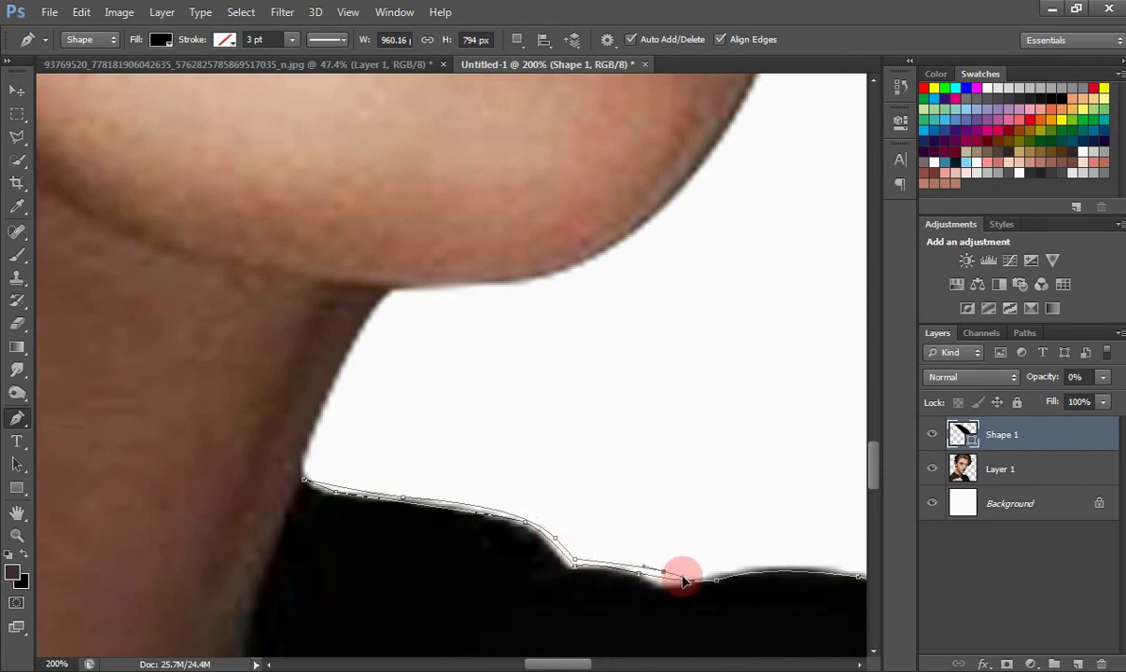
drag(757, 565, 786, 558)
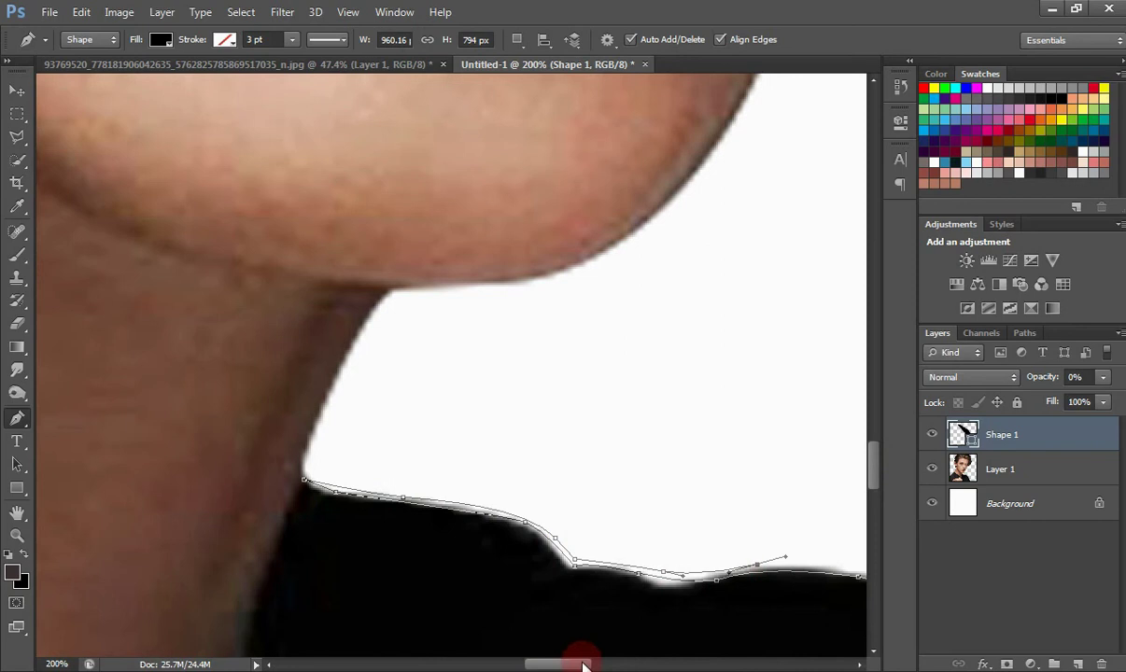
drag(583, 665, 625, 666)
drag(502, 602, 545, 631)
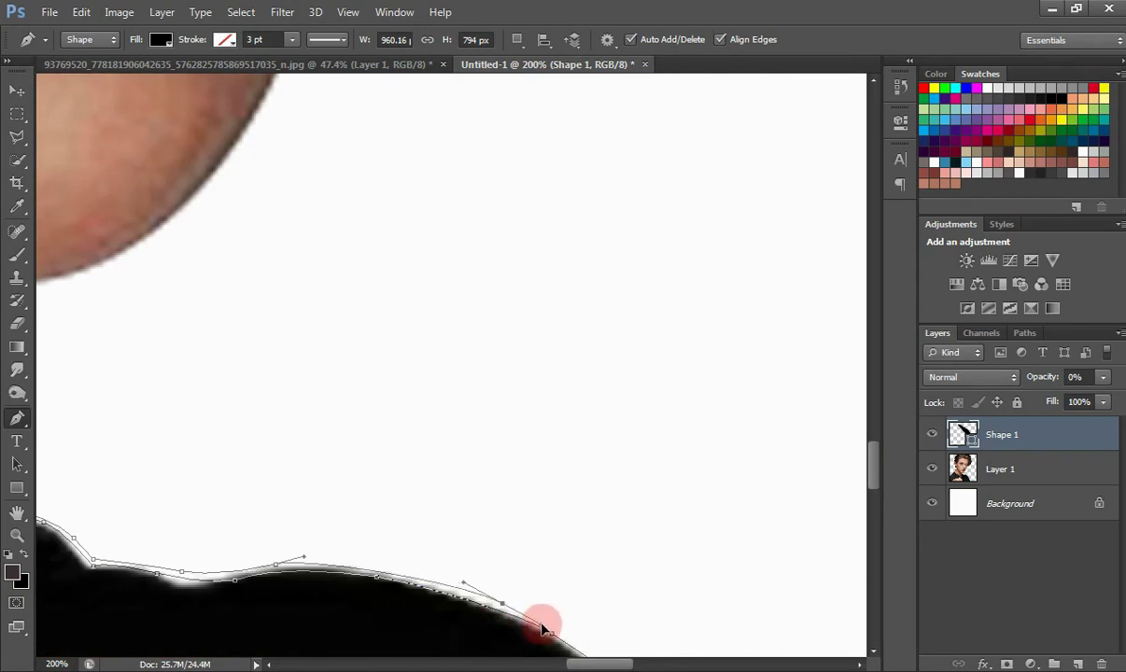
drag(872, 476, 872, 499)
drag(731, 476, 817, 532)
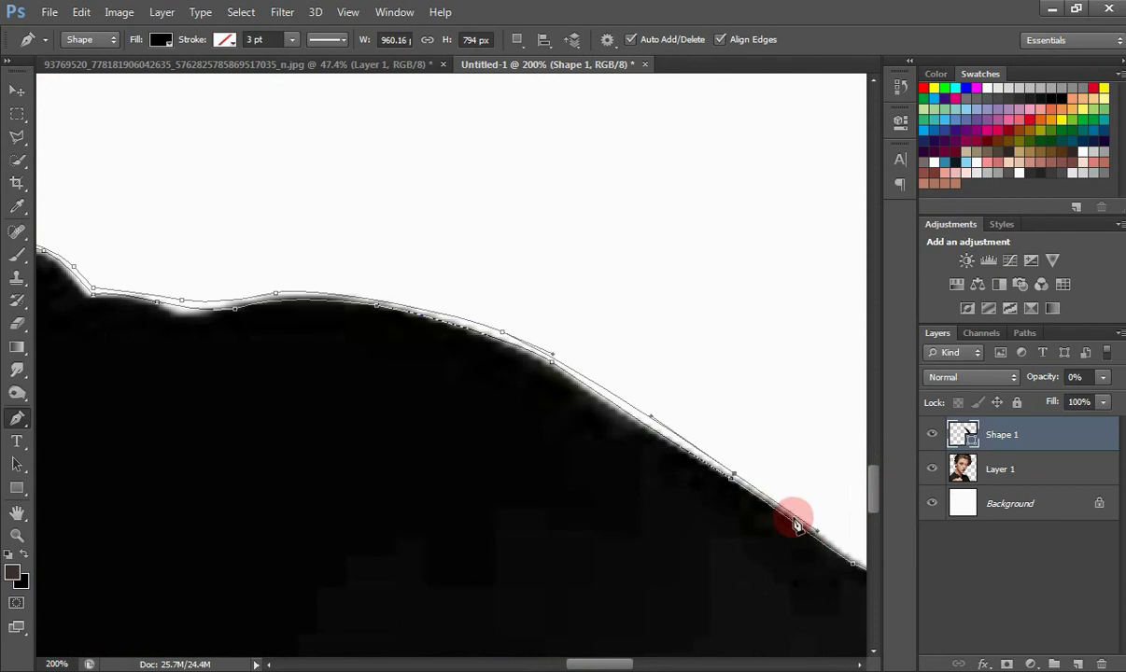
mouse_move(734, 475)
mouse_down()
mouse_move(734, 463)
mouse_move(739, 476)
mouse_up()
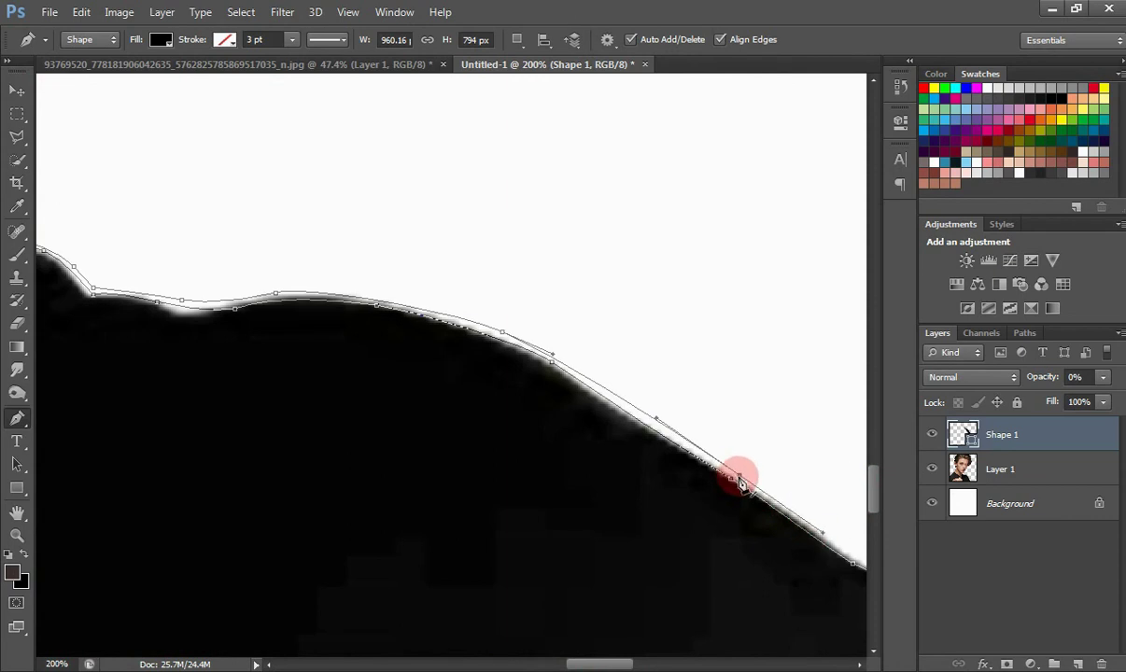
Step: Continue the return edge around the rounded corner of the right shoulder, redoing the misplaced anchor point
drag(874, 505, 875, 525)
drag(616, 664, 640, 664)
click(438, 447)
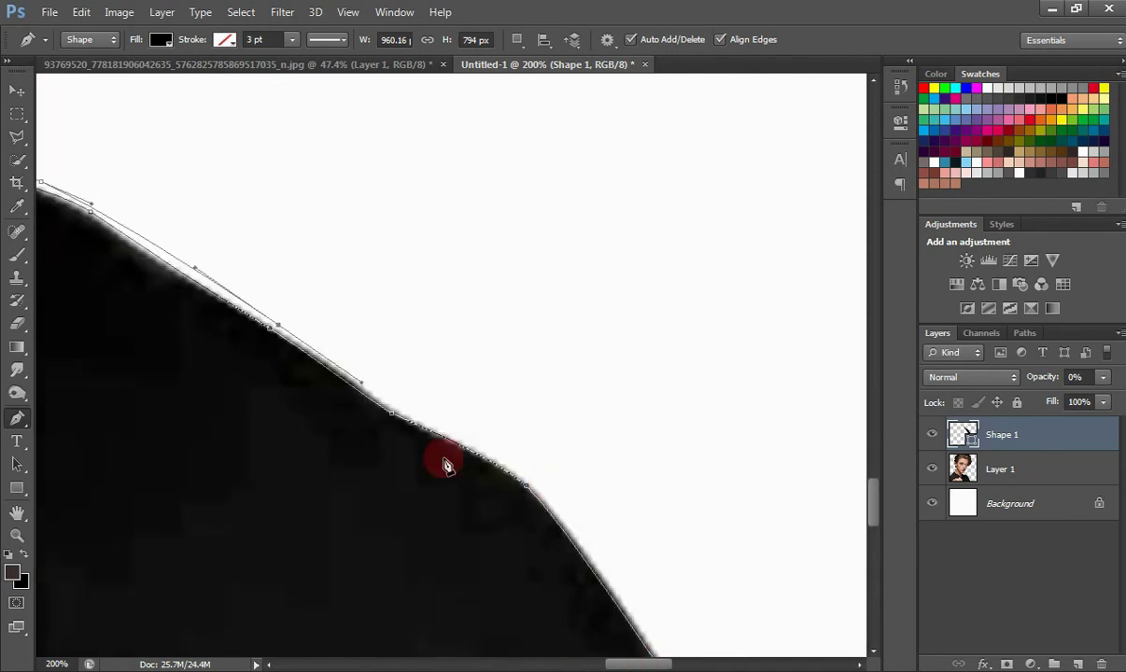
click(439, 431)
key(ctrl+z)
drag(437, 435, 464, 443)
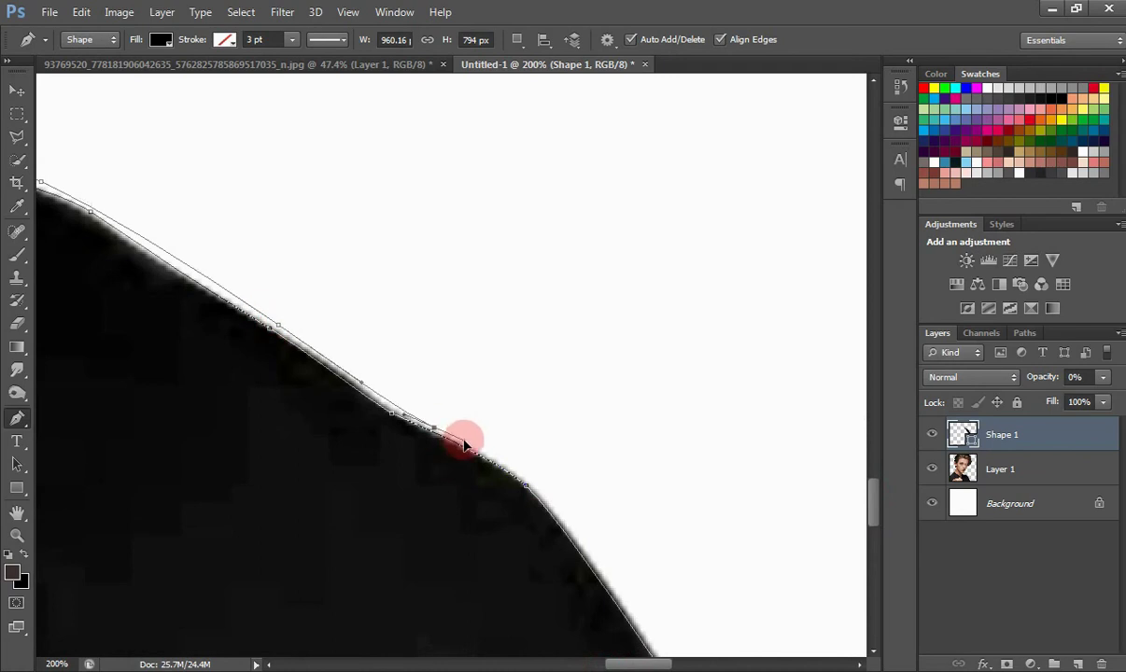
drag(568, 525, 618, 594)
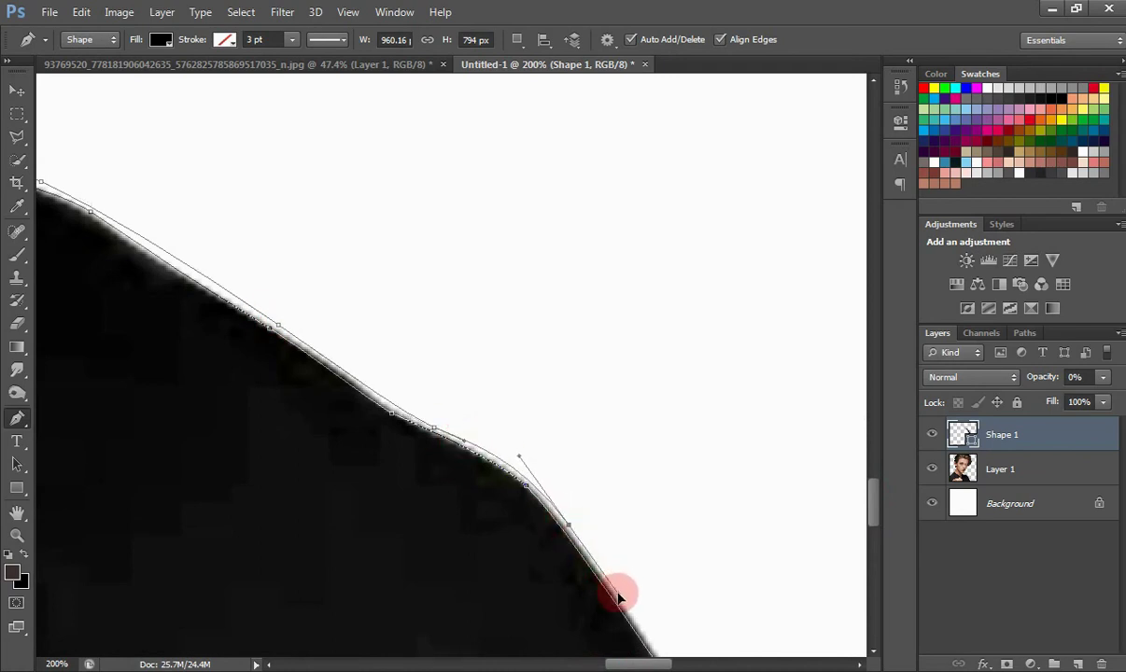
Step: Continue the return edge around the bend below the right shoulder and onto the sleeve, redoing the bend's misplaced anchor point
click(878, 534)
drag(708, 338, 724, 381)
click(708, 345)
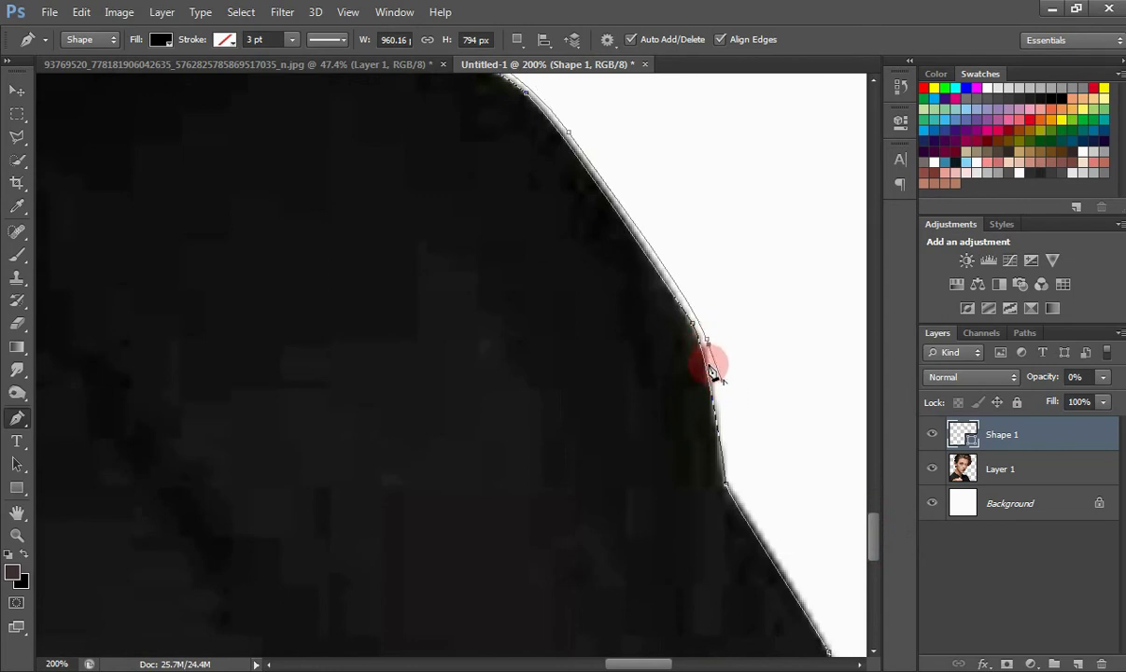
key(ctrl+z)
alt+click(707, 339)
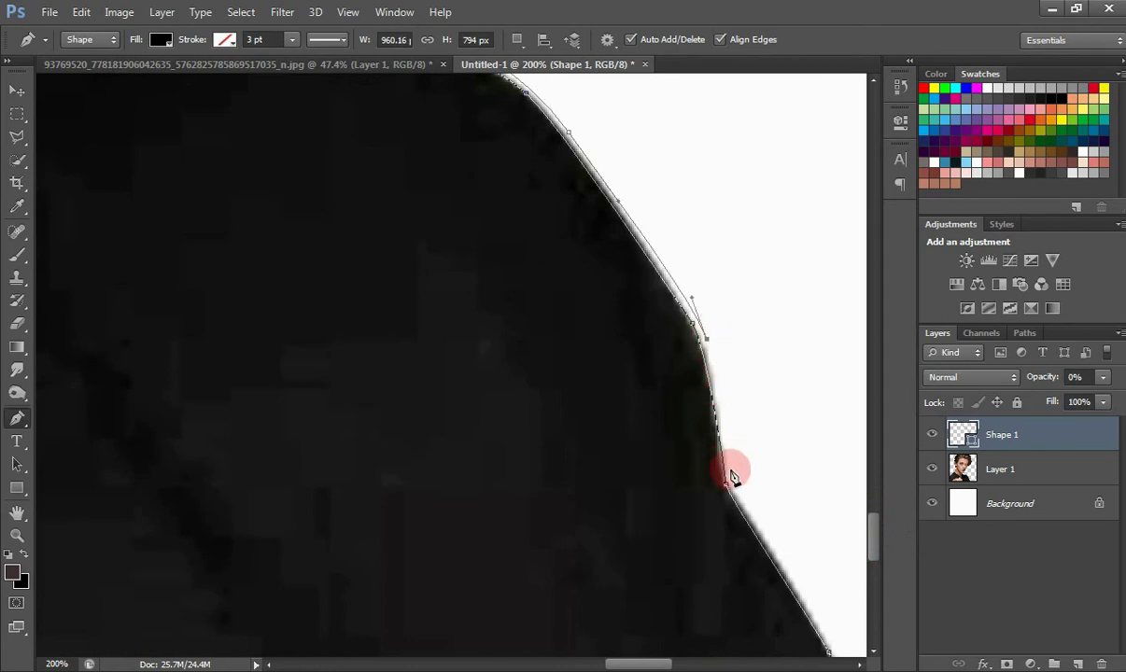
mouse_move(733, 475)
mouse_down()
mouse_move(734, 502)
mouse_move(733, 476)
mouse_up()
drag(874, 533, 874, 542)
click(789, 488)
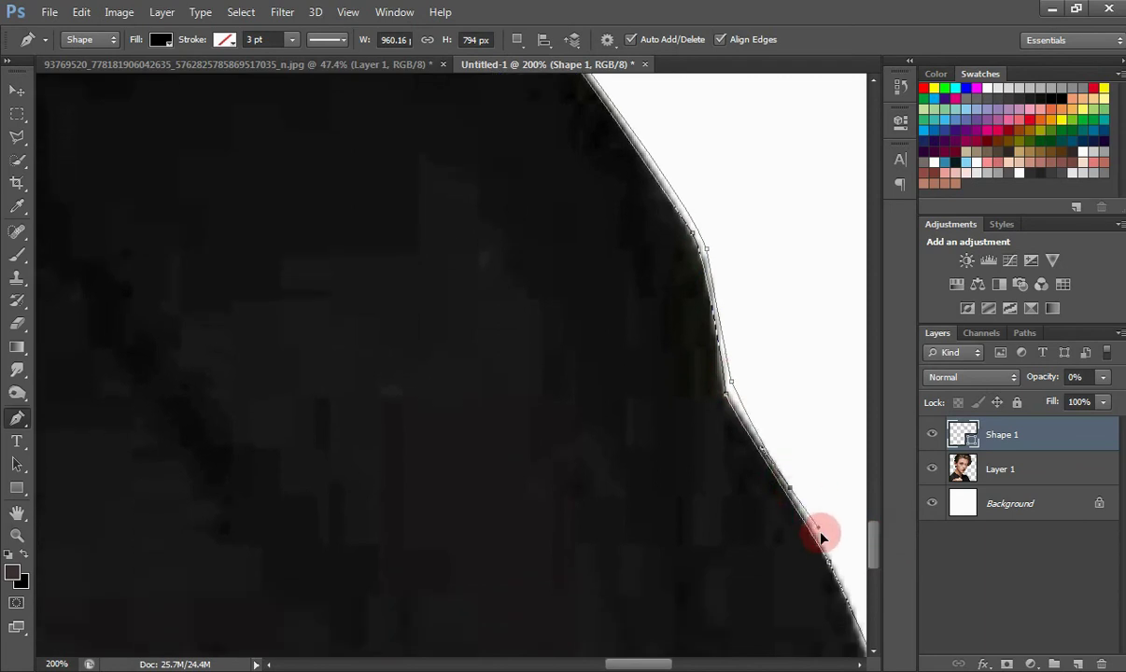
Step: Run the return edge down the right sleeve and around its rounded bulge, closing the shape at the canvas's bottom edge
drag(661, 658, 673, 658)
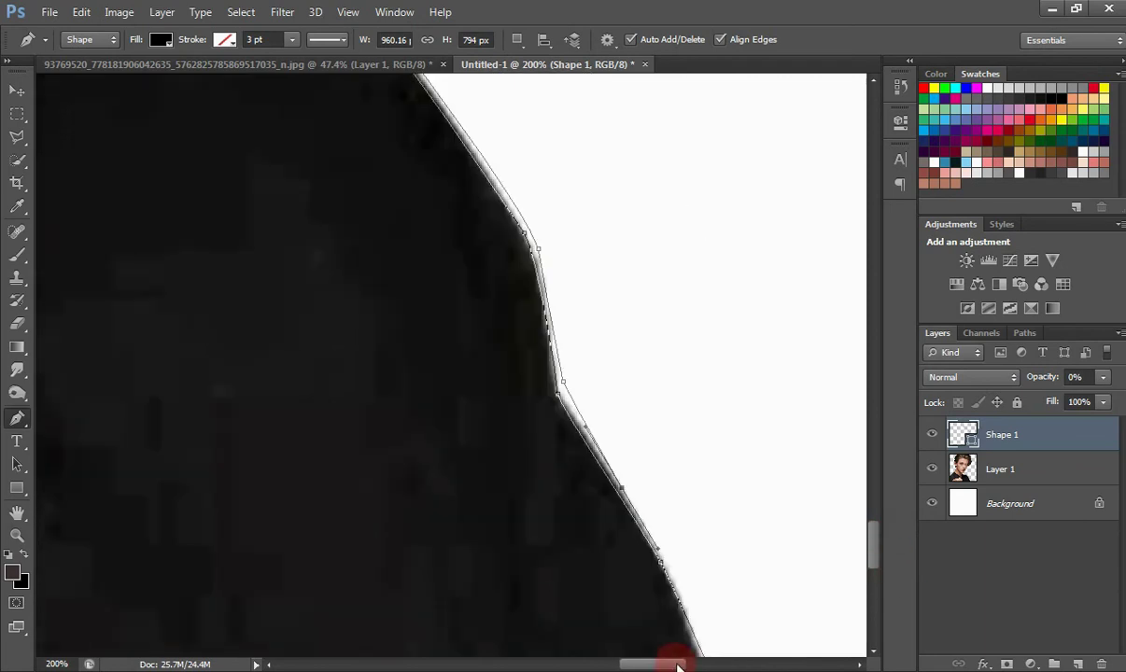
drag(865, 553, 874, 600)
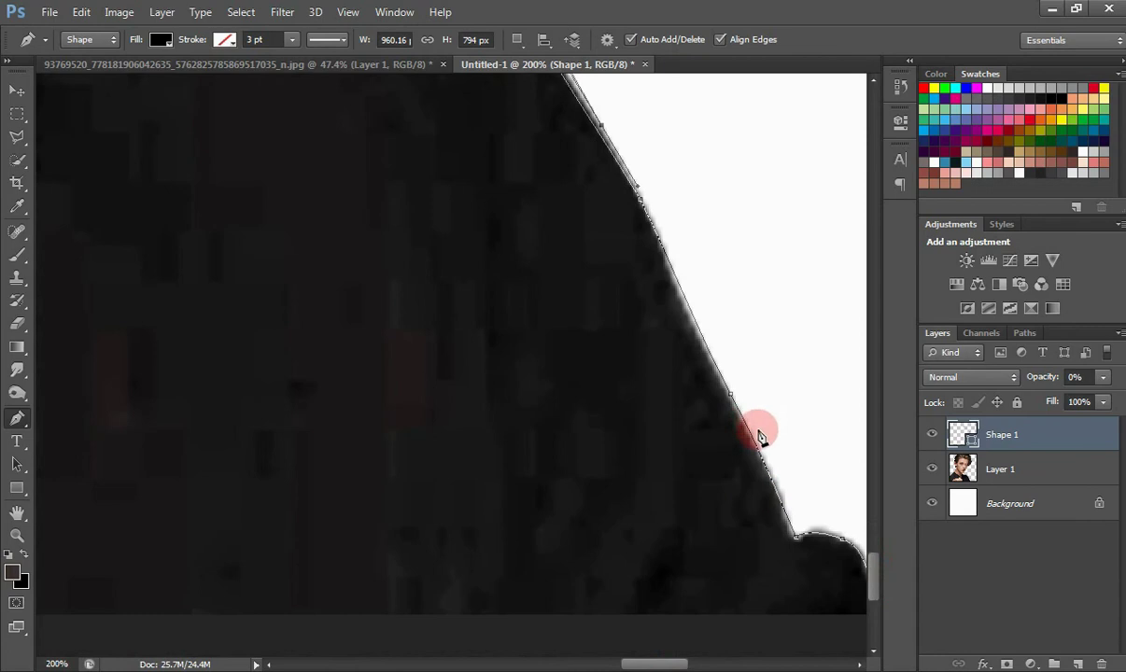
drag(759, 433, 829, 592)
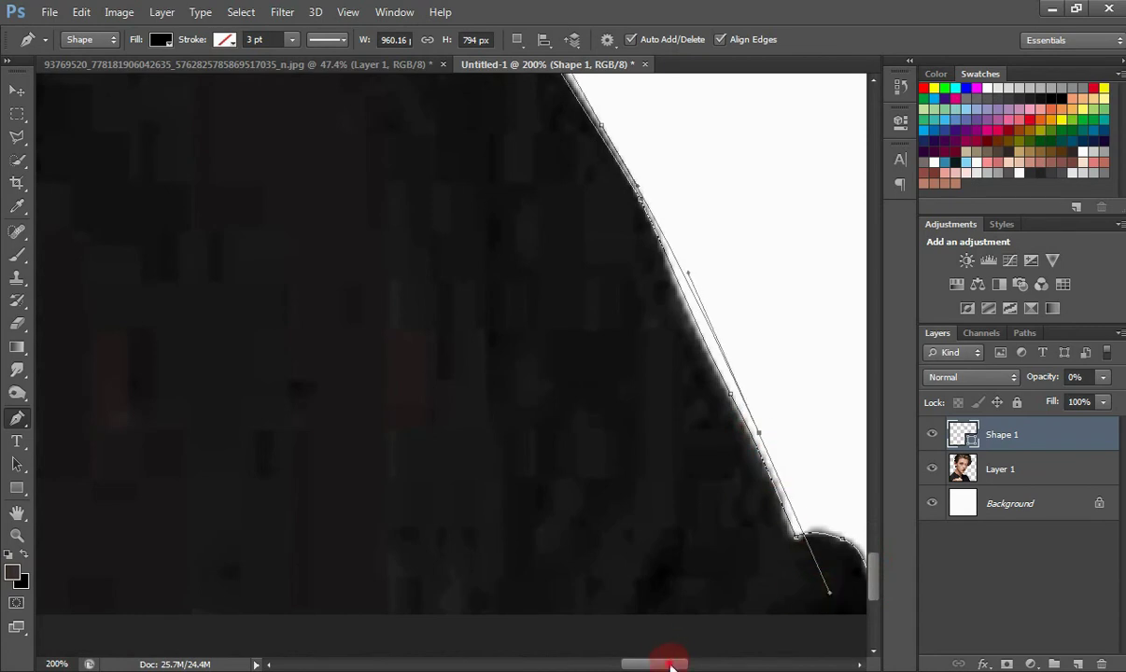
drag(671, 664, 693, 664)
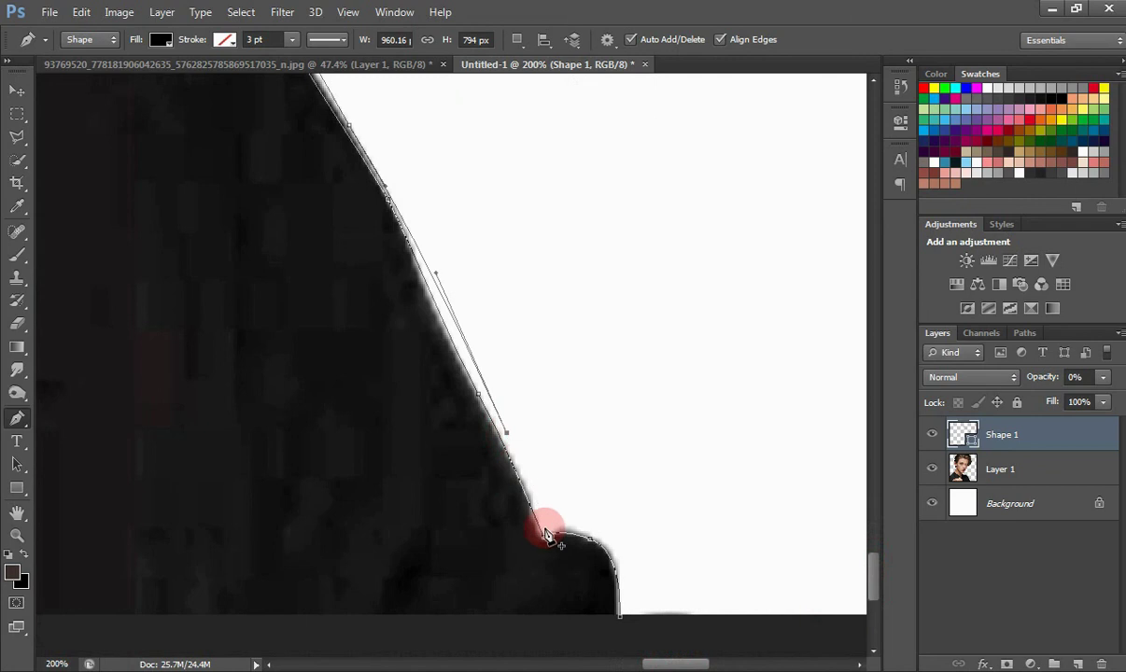
drag(548, 534, 593, 605)
drag(671, 664, 657, 664)
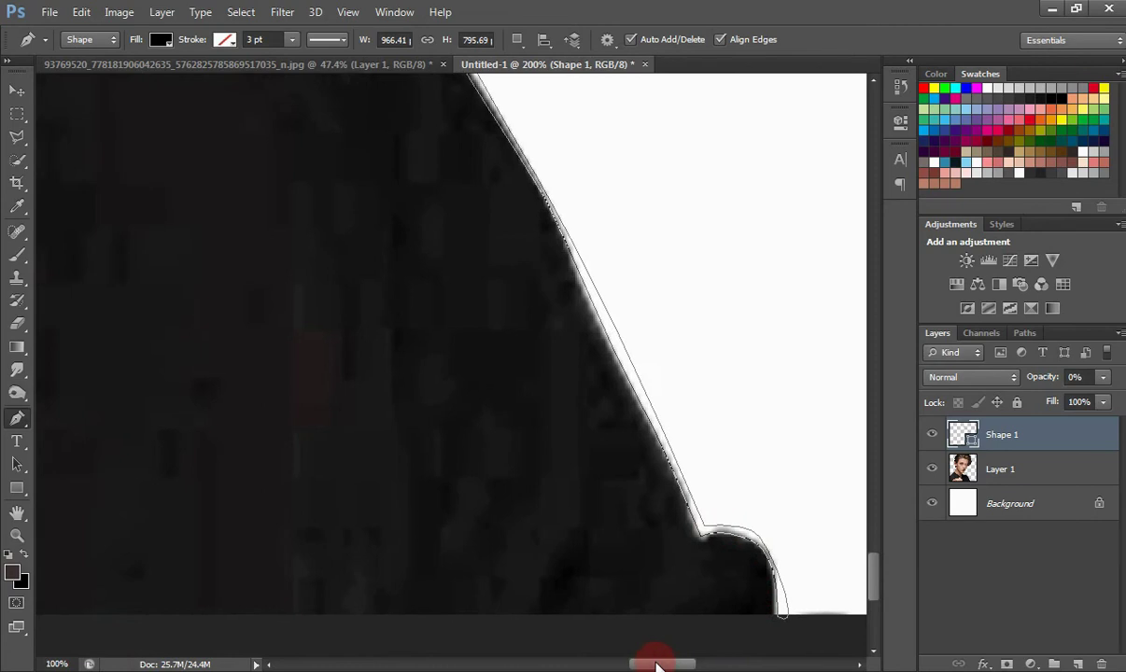
Step: Set Shape 1's opacity to 100% and change its fill to the dark brown #342b28
key(ctrl+minus)
key(ctrl+minus)
key(ctrl+minus)
key(ctrl+minus)
key(ctrl+minus)
scroll(634, 546, down, 1)
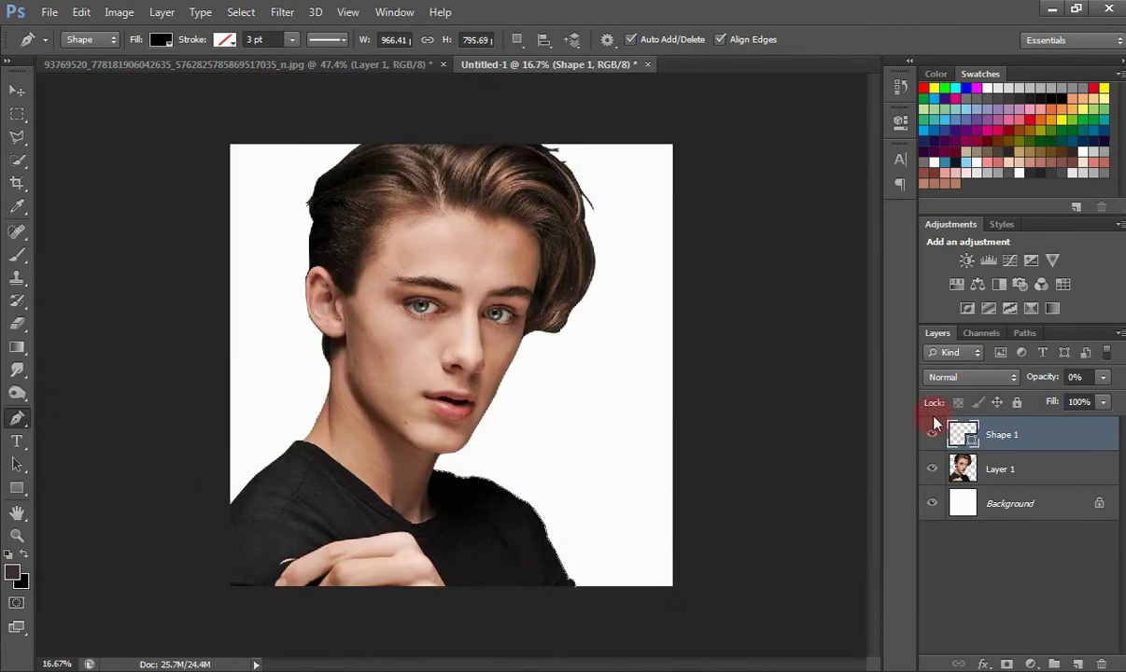
drag(1028, 386, 1116, 385)
click(1006, 441)
double_click(971, 439)
click(531, 397)
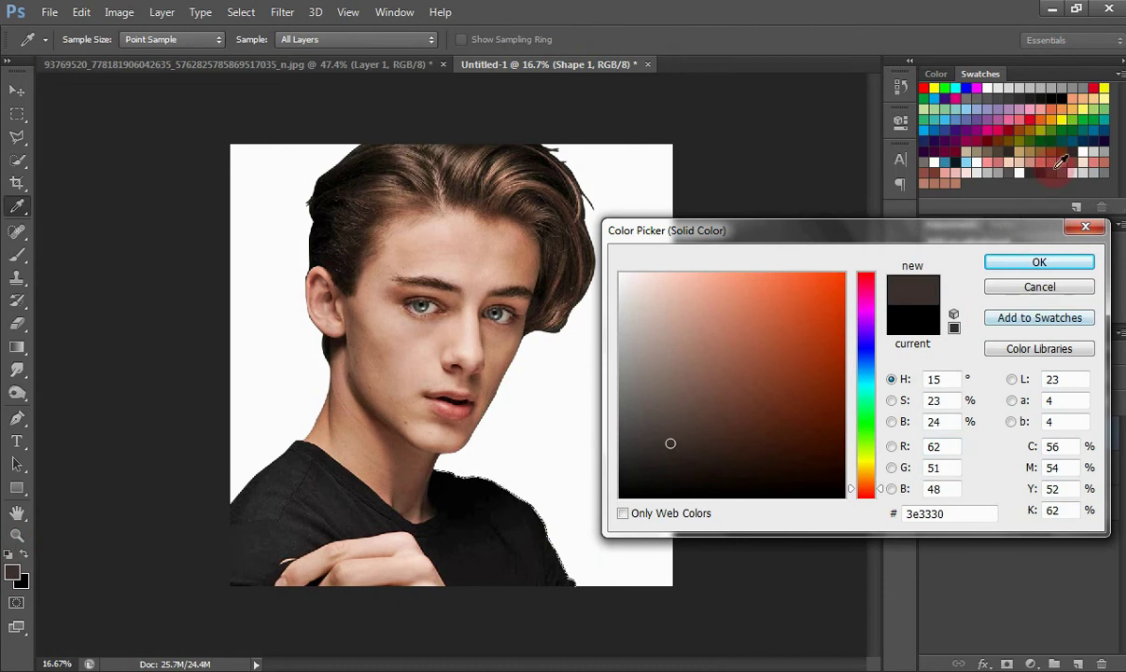
click(1009, 144)
click(1048, 262)
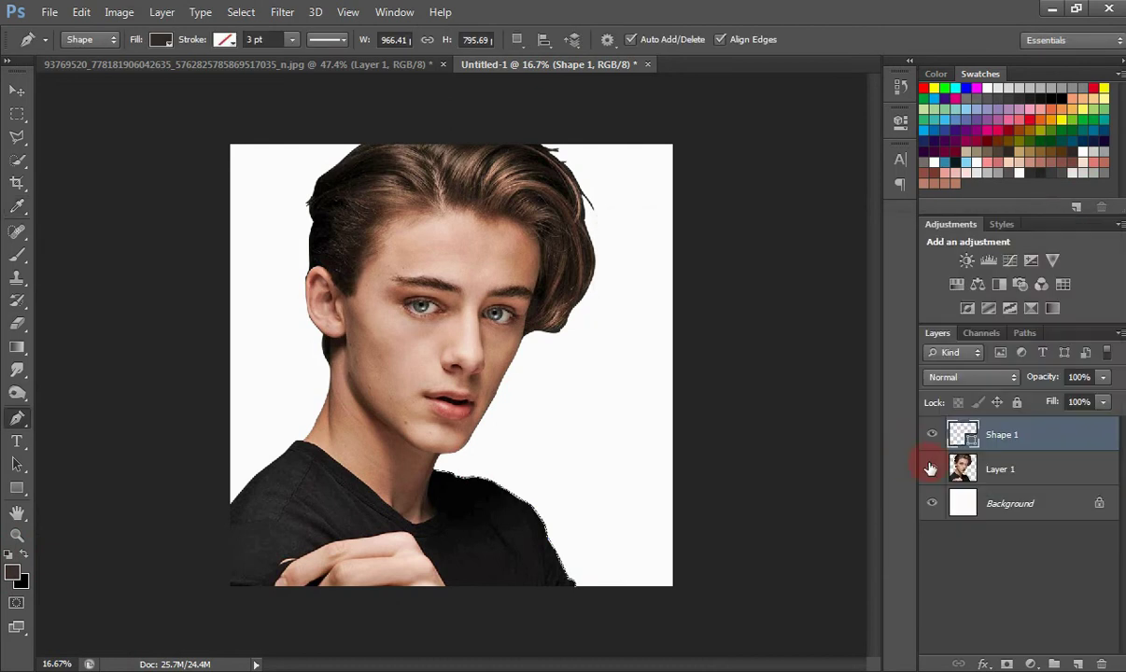
Step: Toggle Layer 1's visibility to inspect the outline on its own, and check Shape 1's fill colour
click(932, 469)
click(938, 467)
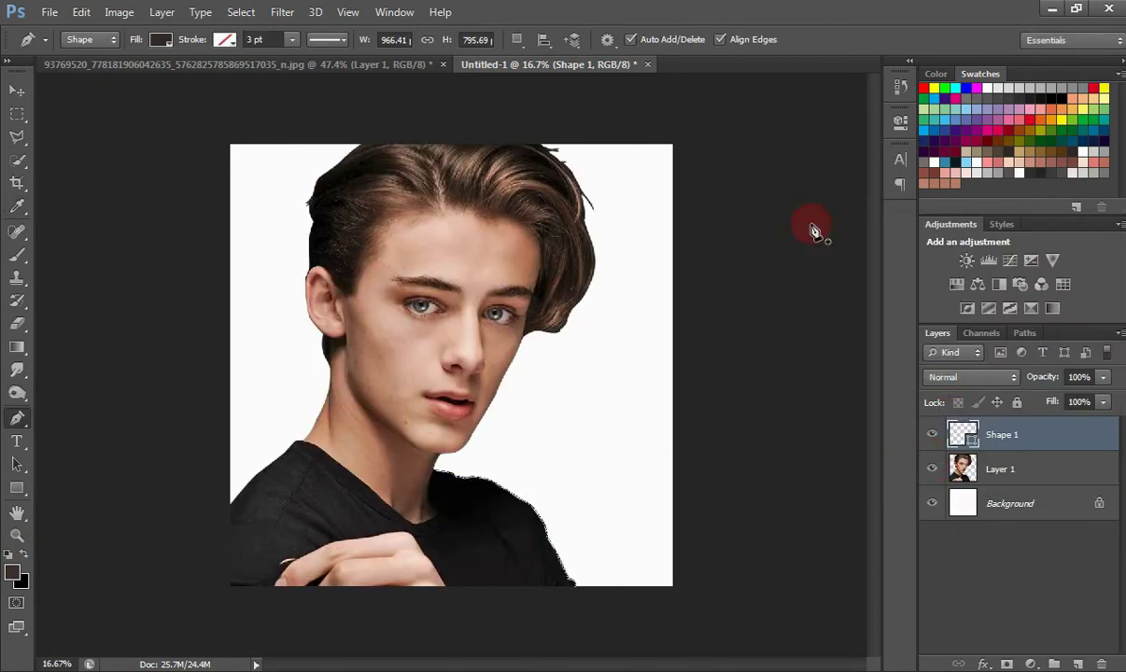
click(784, 286)
double_click(976, 447)
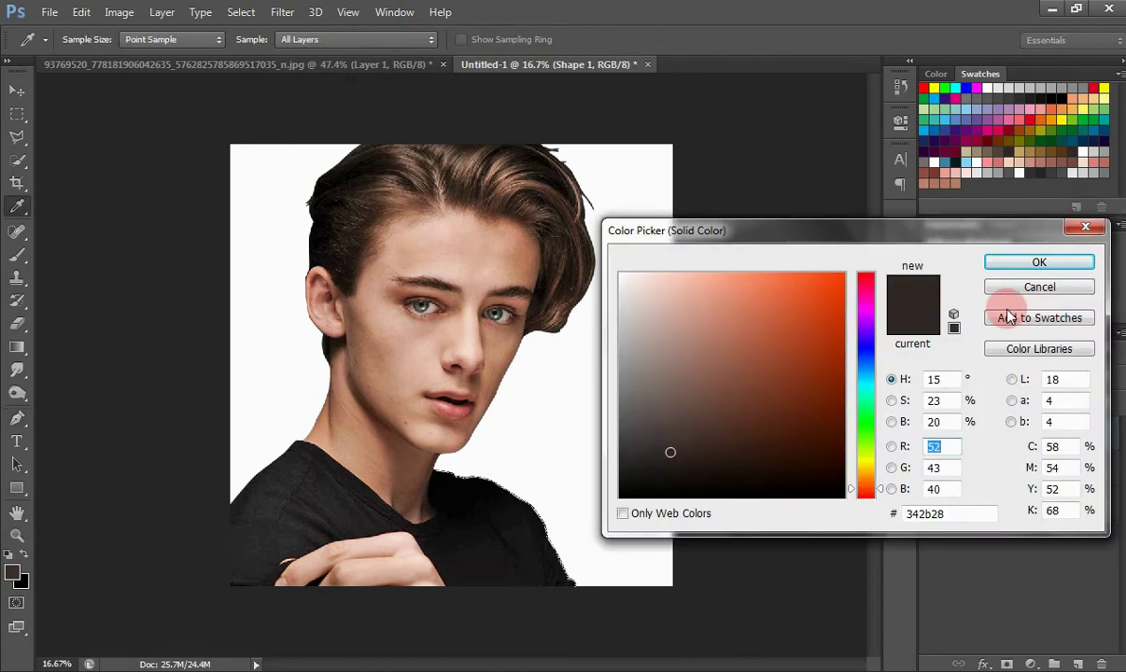
click(1015, 259)
Step: Set the path operation to Combine Shapes and trace the left shoulder from the canvas edge up to where the collar meets the neck
click(518, 41)
click(525, 62)
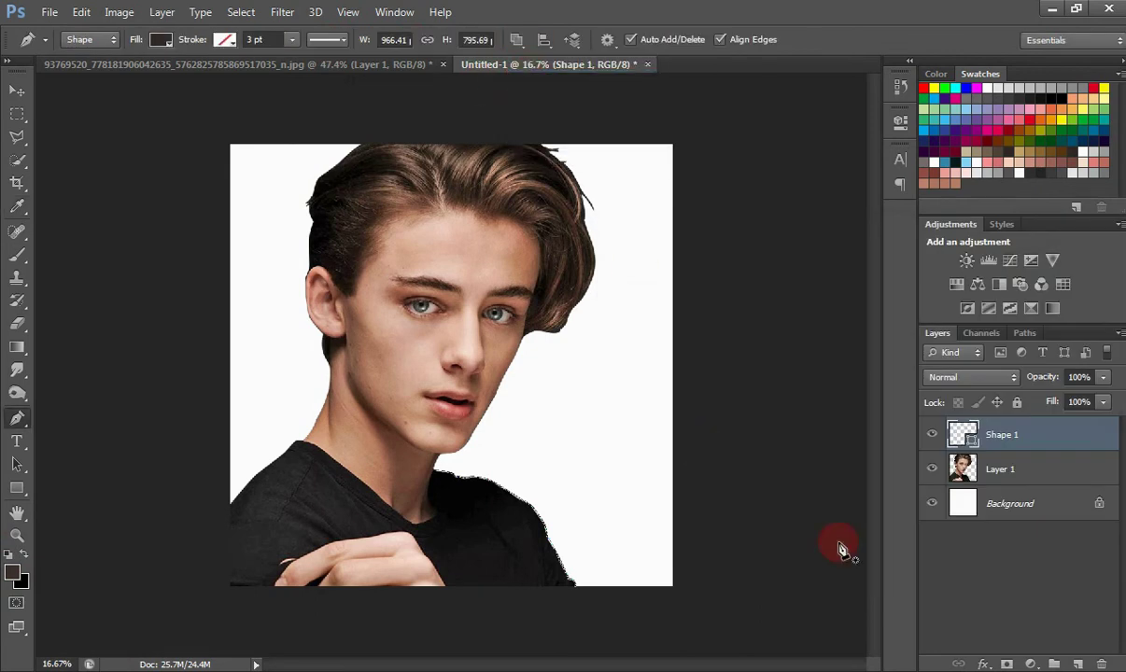
key(ctrl+plus)
key(ctrl+plus)
key(ctrl+plus)
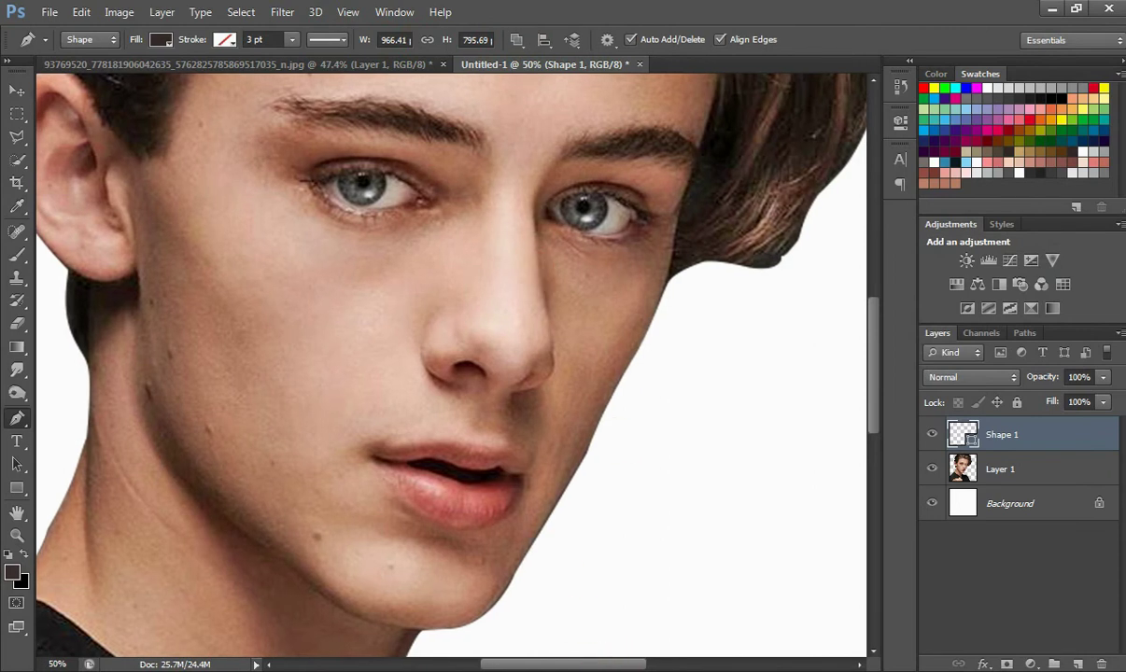
drag(579, 665, 504, 665)
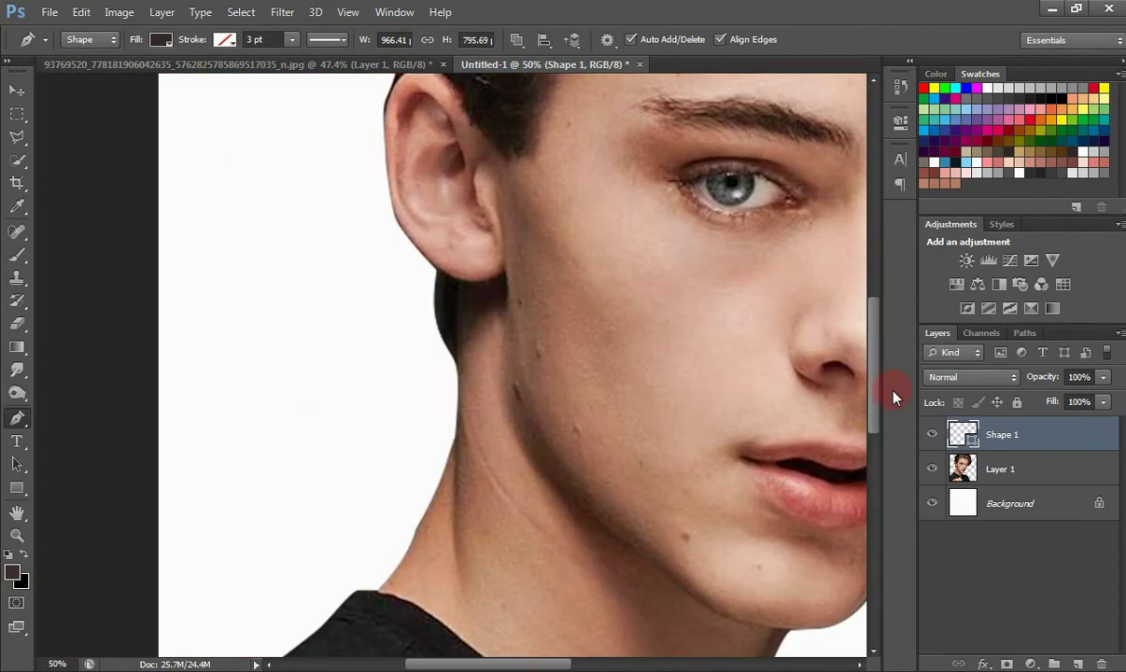
drag(875, 393, 875, 445)
click(160, 555)
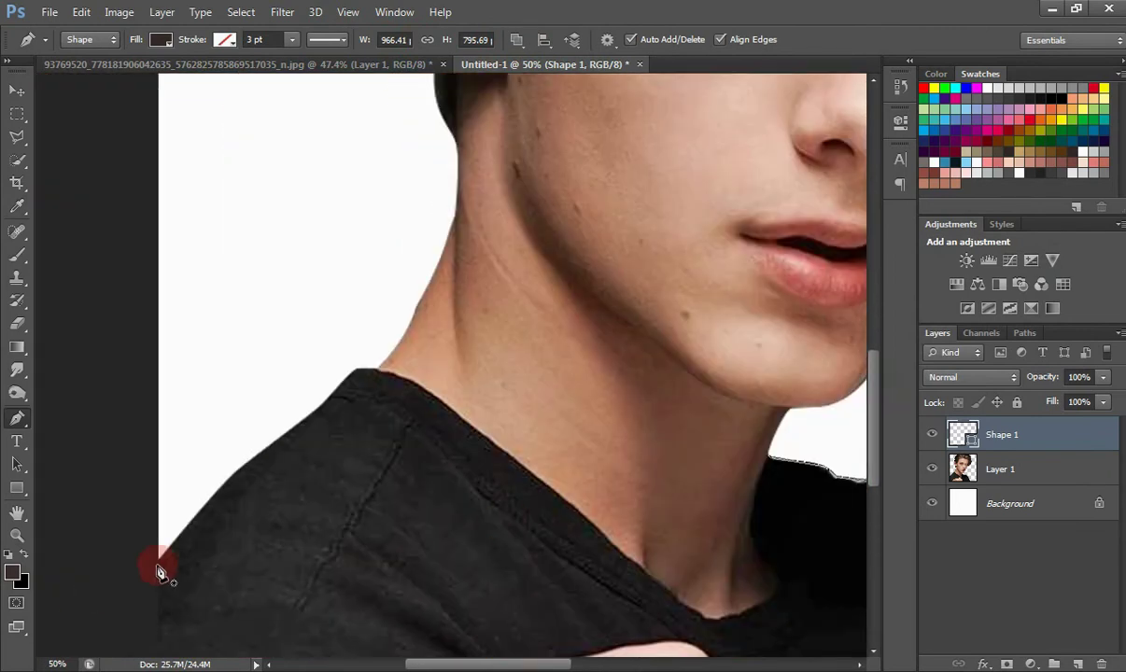
click(157, 565)
drag(225, 481, 231, 474)
click(325, 401)
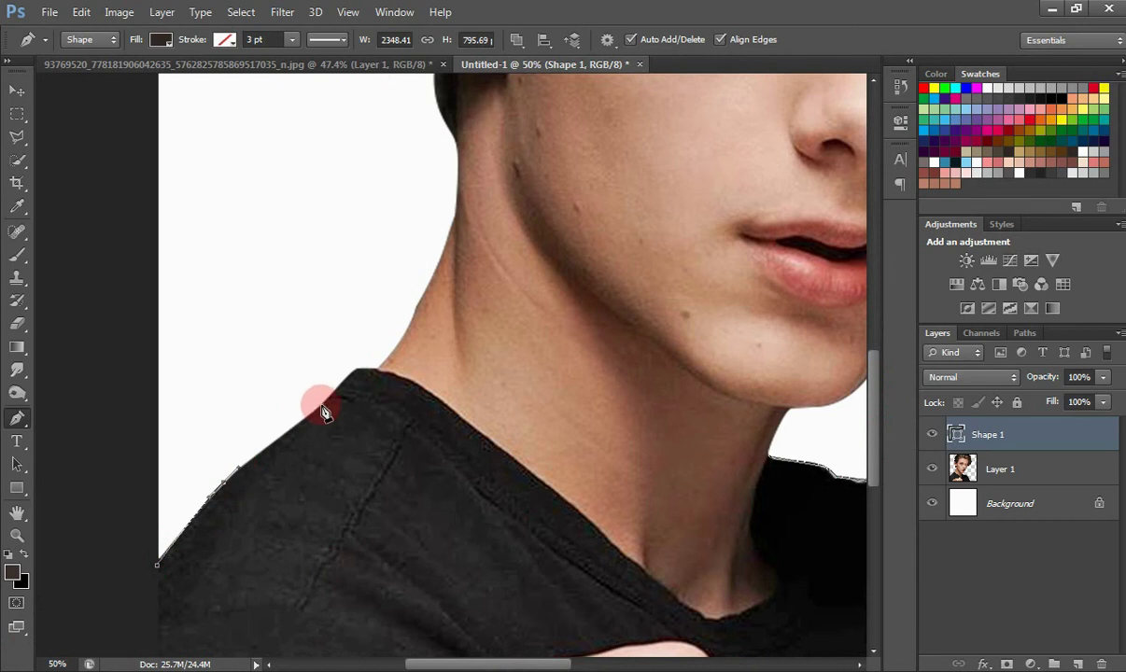
click(356, 377)
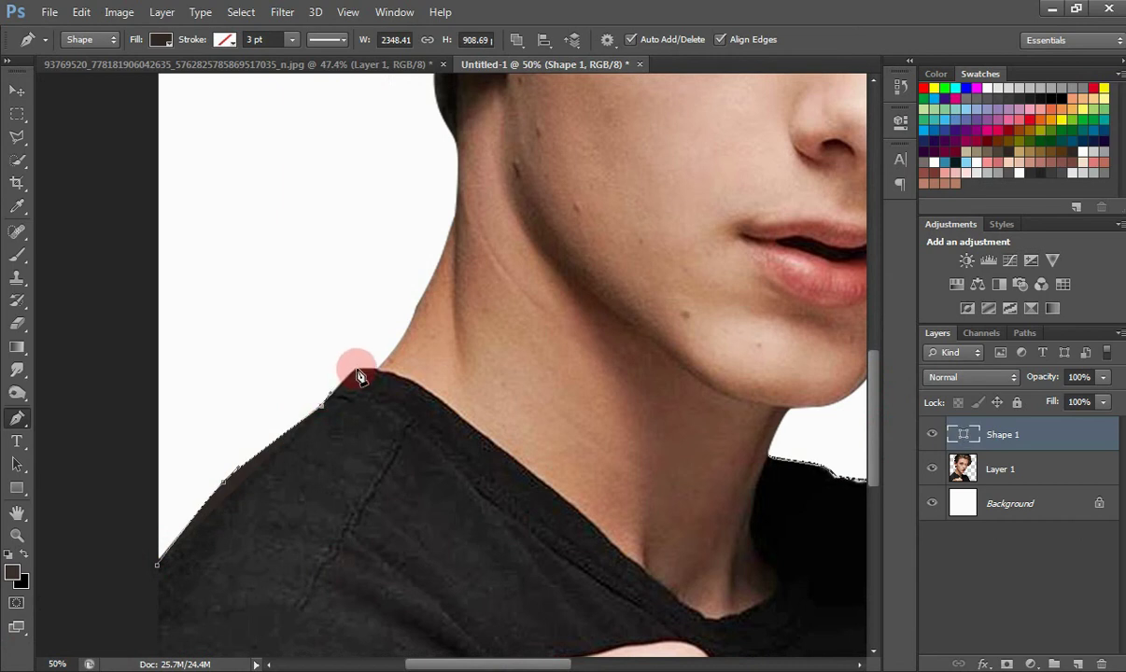
scroll(377, 374, up, 3)
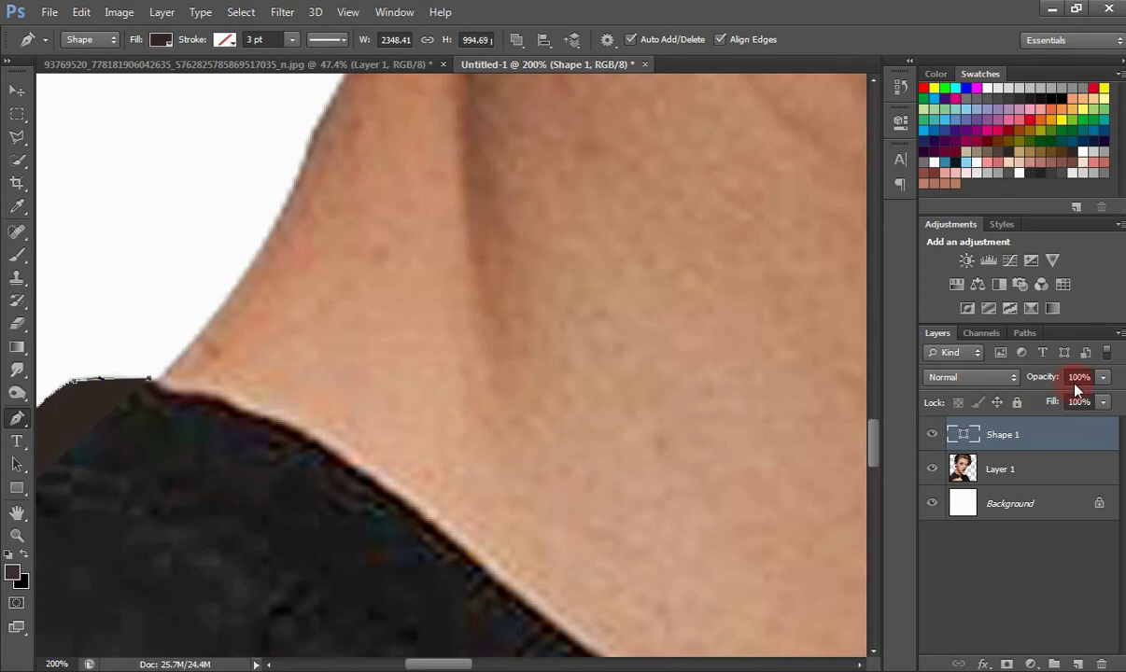
Step: Set Shape 1's opacity to 0% and draw the left shoulder's return edge from the collar to the bend, ending in a corner point
drag(1044, 377, 733, 381)
drag(463, 665, 432, 664)
drag(411, 402, 390, 378)
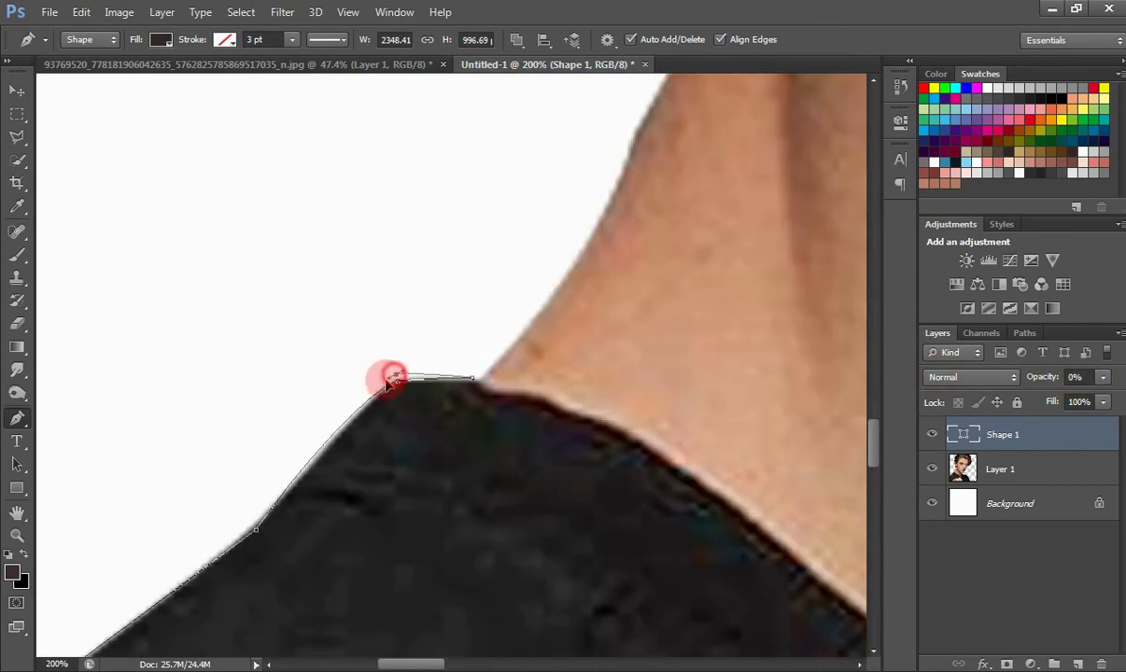
click(260, 519)
drag(262, 519, 197, 605)
drag(409, 666, 395, 665)
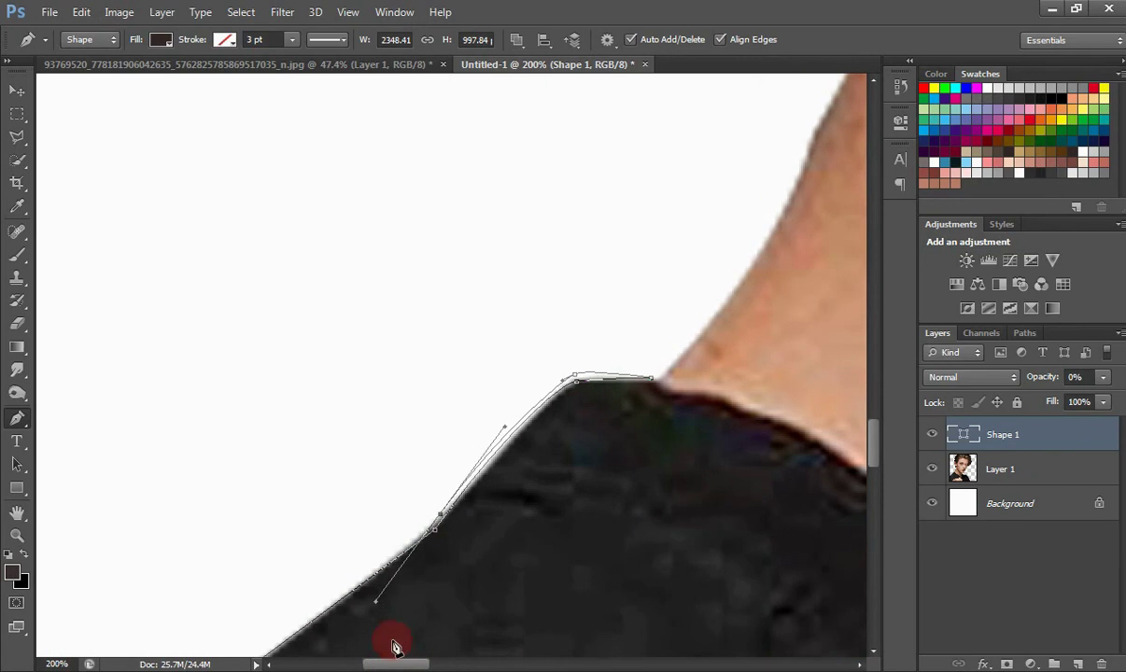
click(440, 519)
Step: Run the return edge slightly outside the left shoulder slope and close the outline at its starting point on the canvas edge
drag(873, 443, 662, 465)
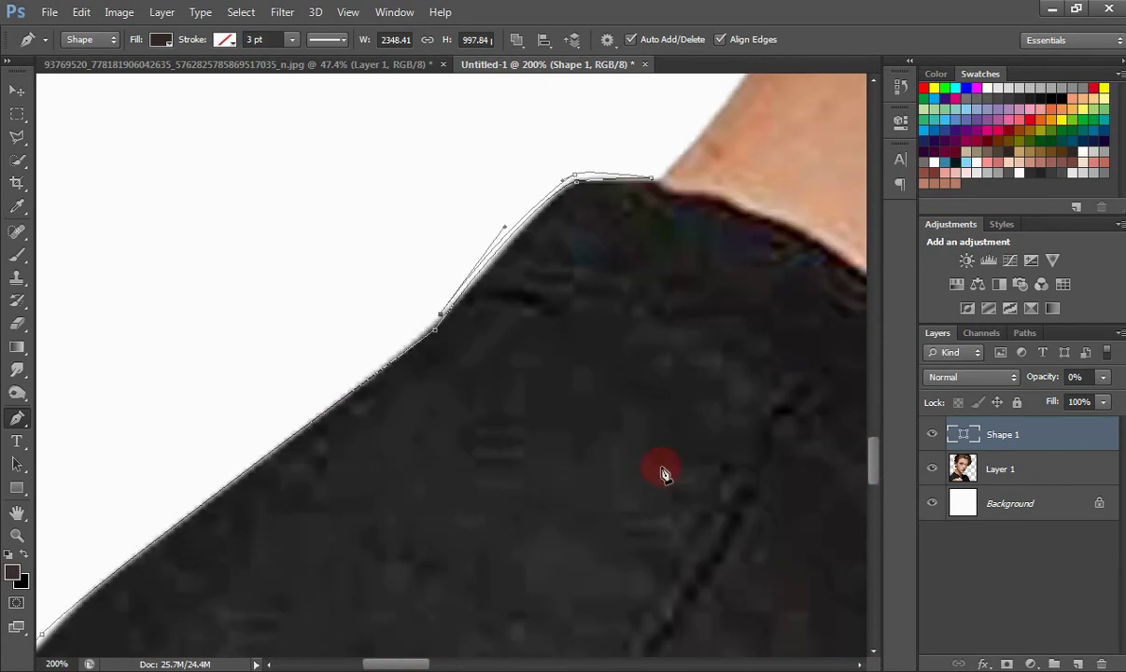
drag(170, 523, 131, 544)
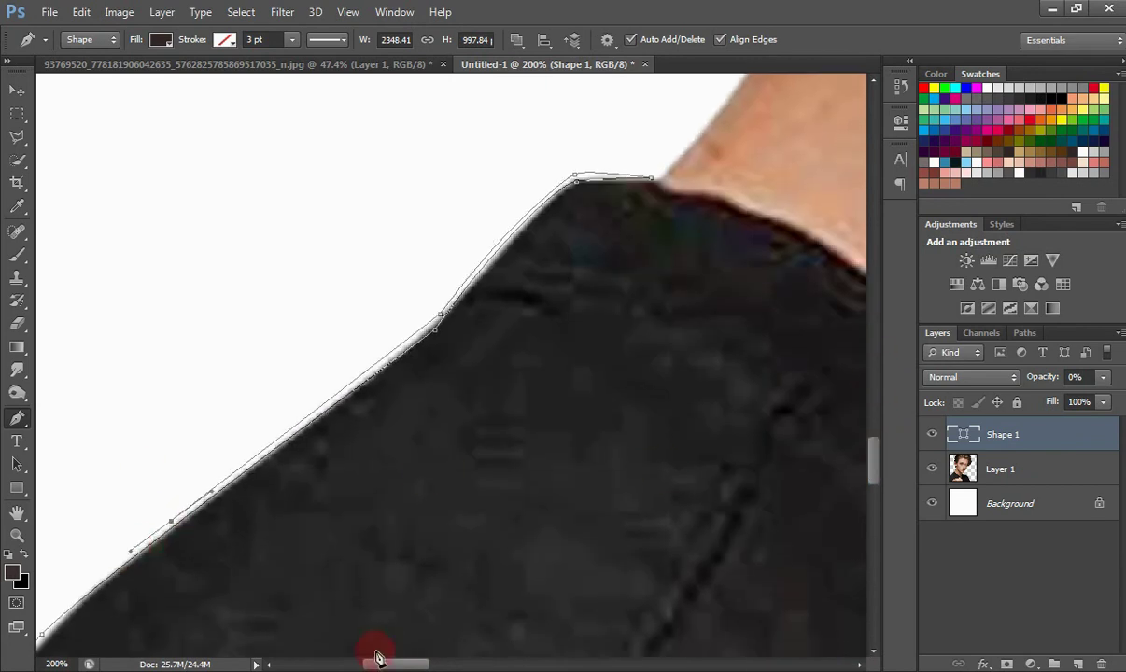
drag(371, 663, 360, 663)
drag(865, 461, 876, 504)
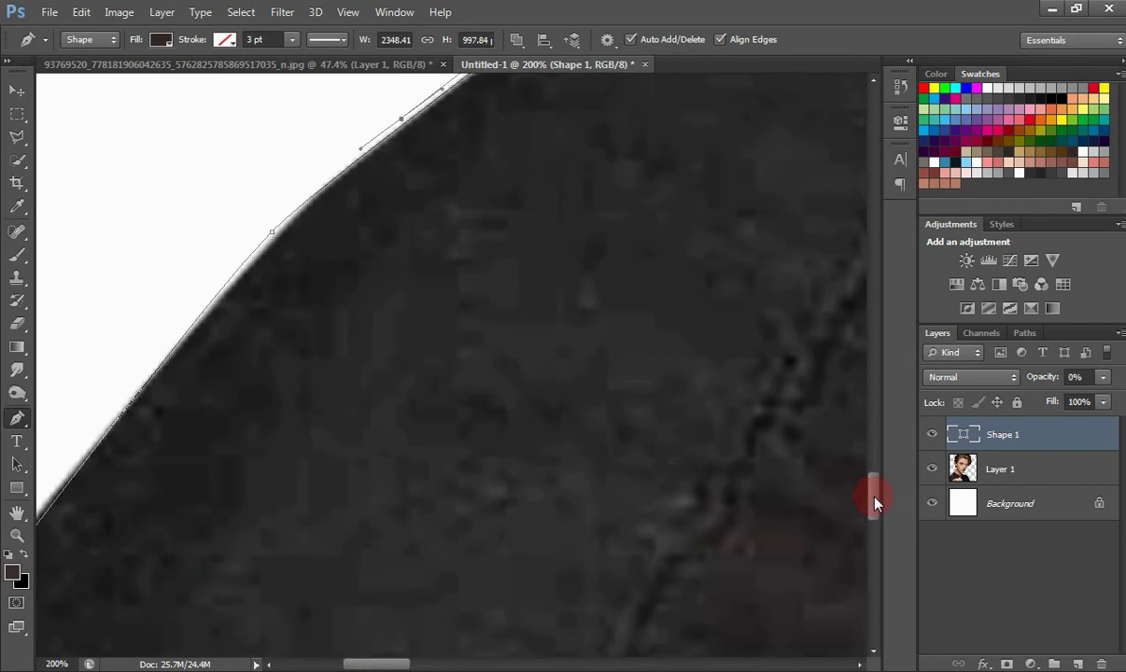
drag(61, 476, 472, 652)
drag(320, 664, 339, 664)
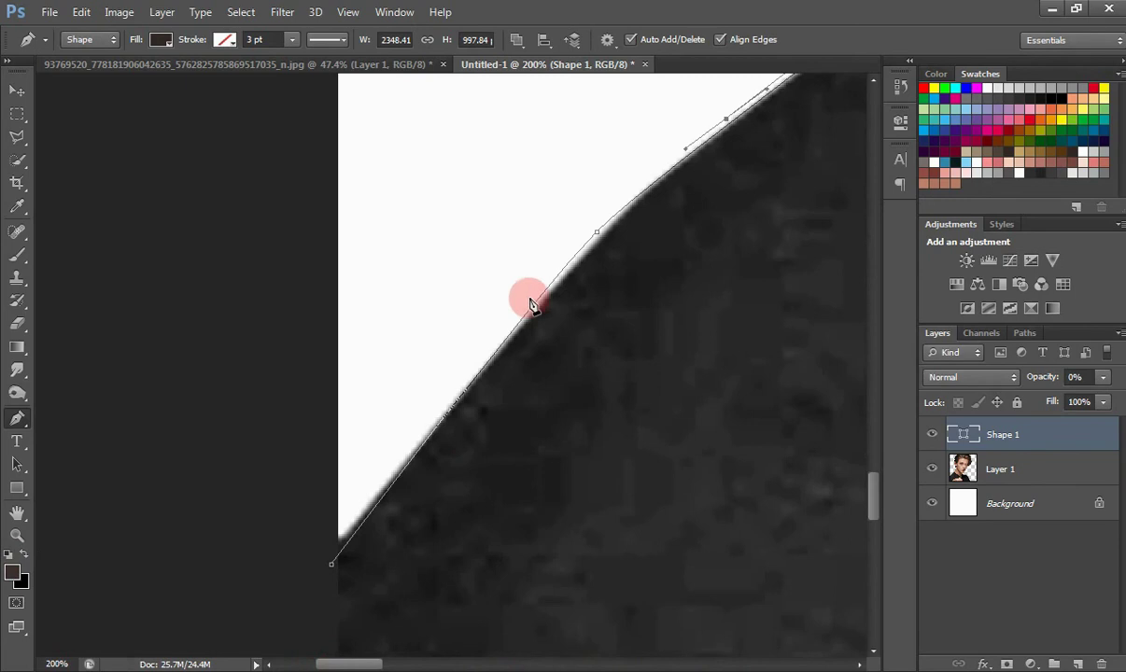
drag(529, 300, 468, 378)
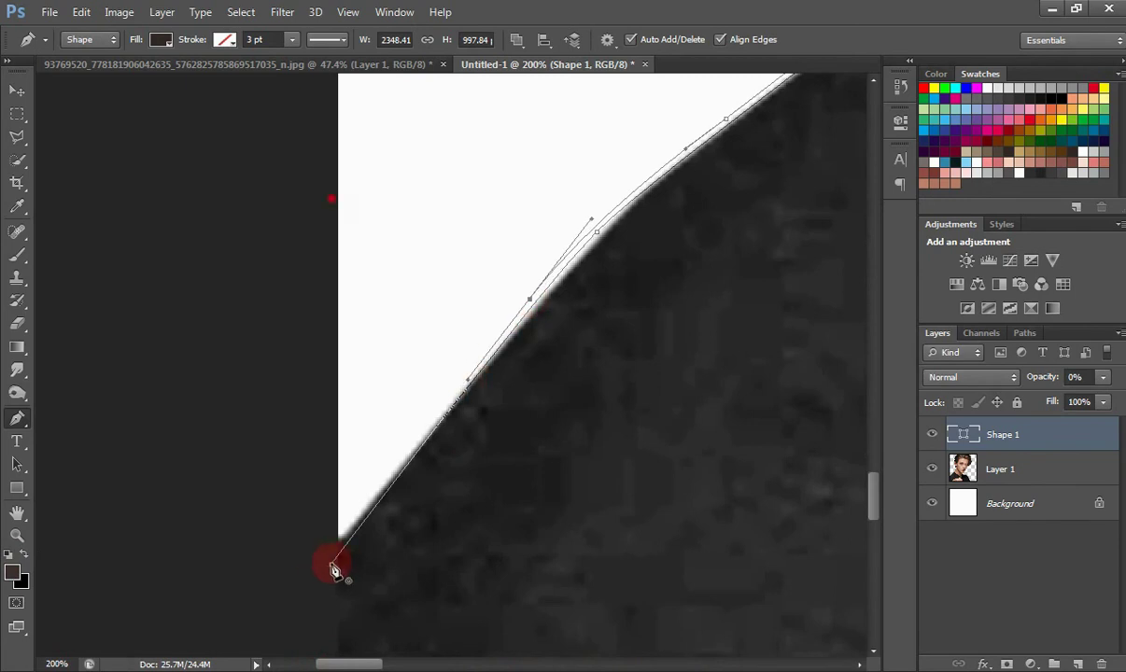
mouse_move(335, 569)
mouse_down()
mouse_move(327, 208)
mouse_move(334, 568)
mouse_move(349, 578)
mouse_up()
Step: Start a neckline outline where the left collar meets the neck and trace it along the upper part of the collar
drag(876, 478, 879, 439)
key(ctrl+minus)
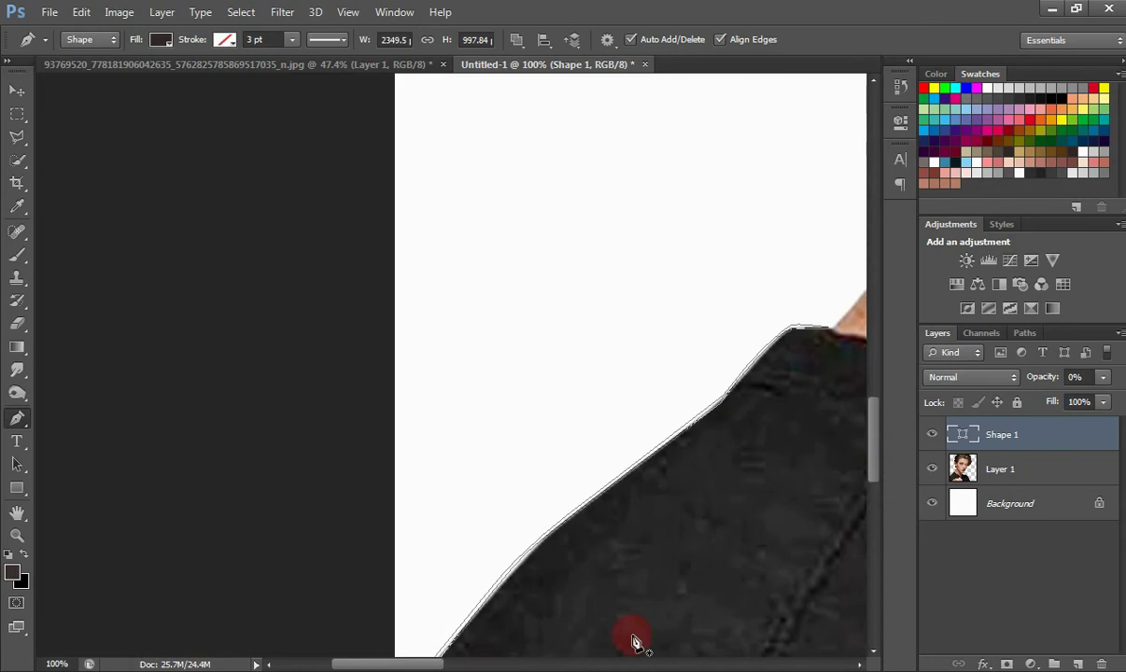
drag(443, 665, 495, 664)
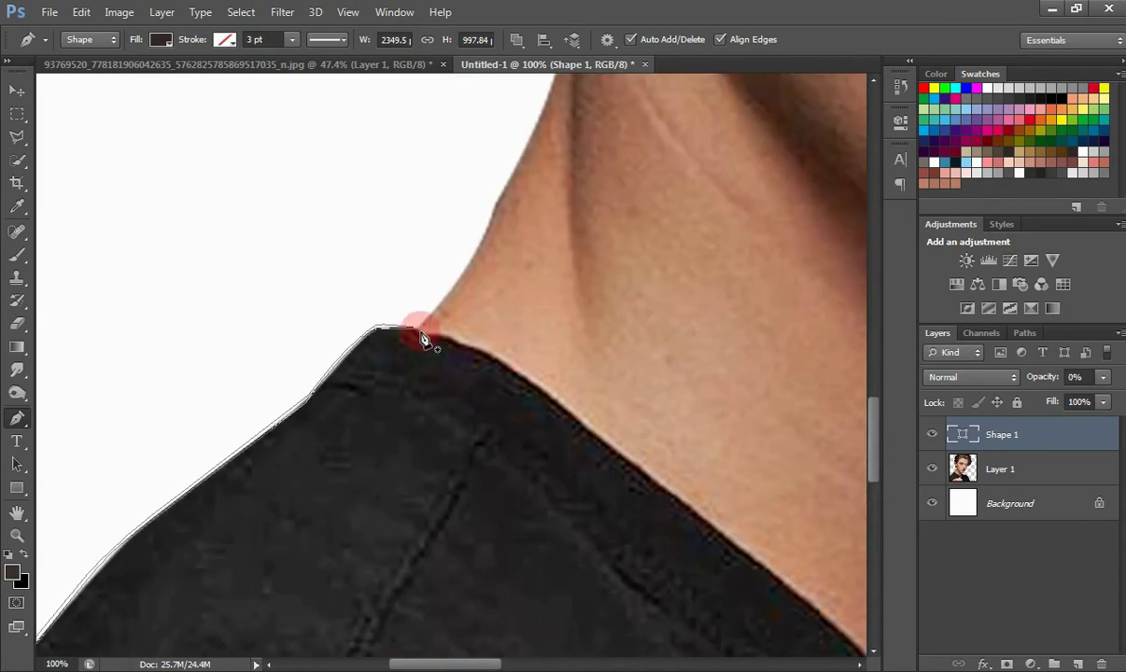
click(526, 378)
click(670, 493)
click(716, 529)
scroll(878, 505, down, 2)
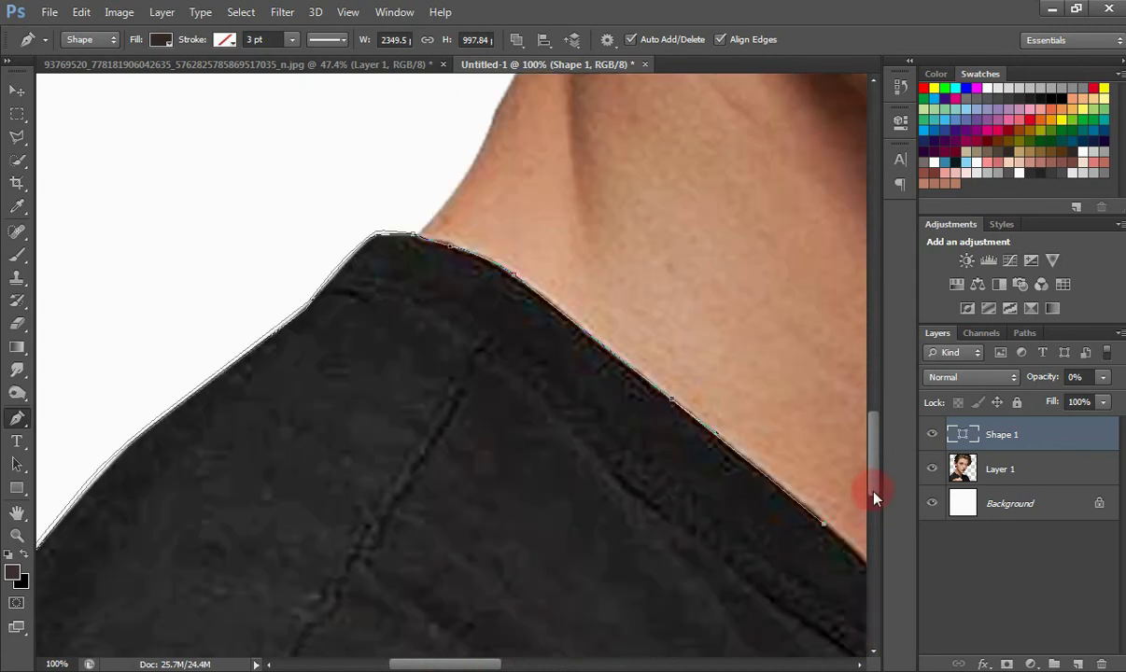
Step: Continue the neckline outline down the left collar, around the lowest dip and up the right side of the neck opening
drag(464, 665, 511, 665)
scroll(882, 453, down, 3)
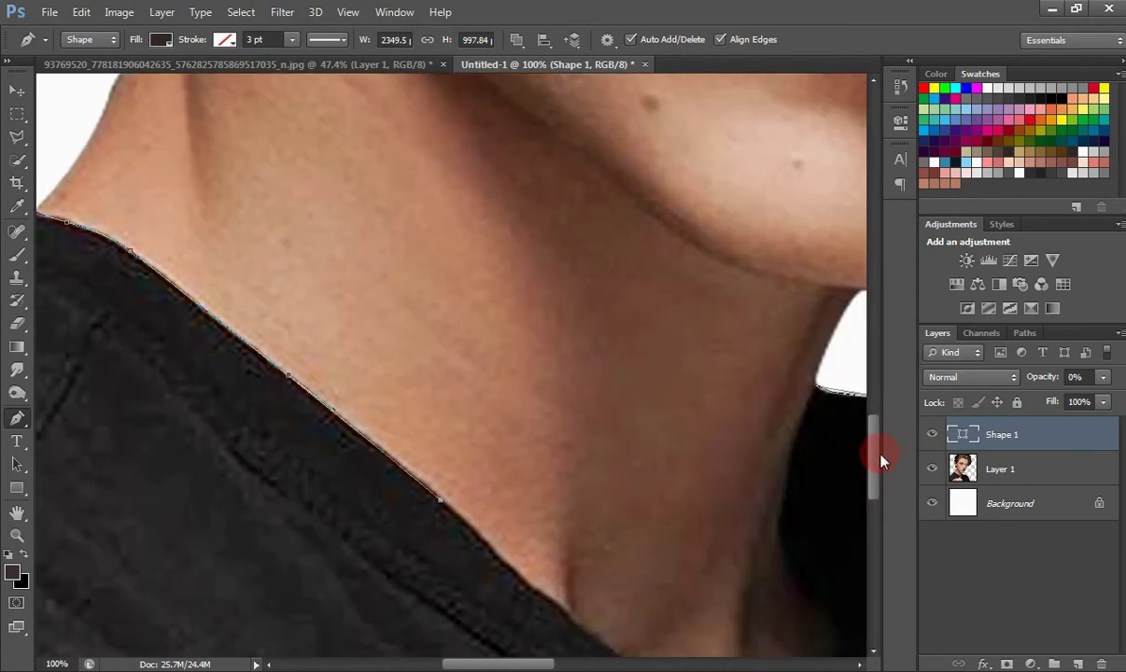
click(580, 520)
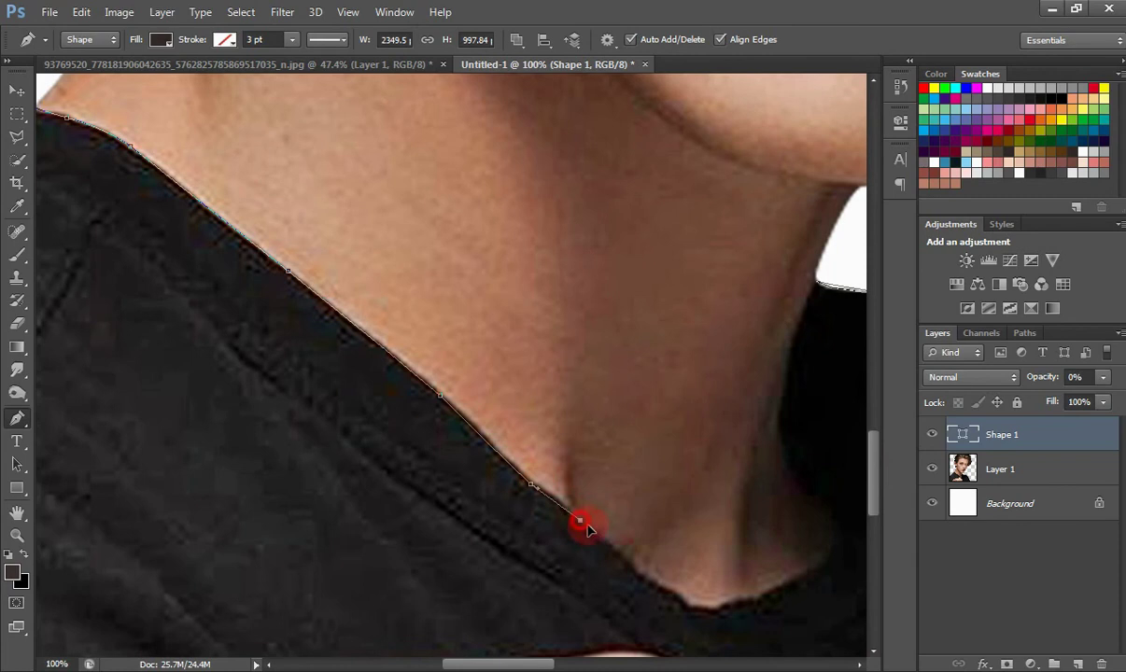
click(637, 572)
drag(689, 608, 745, 609)
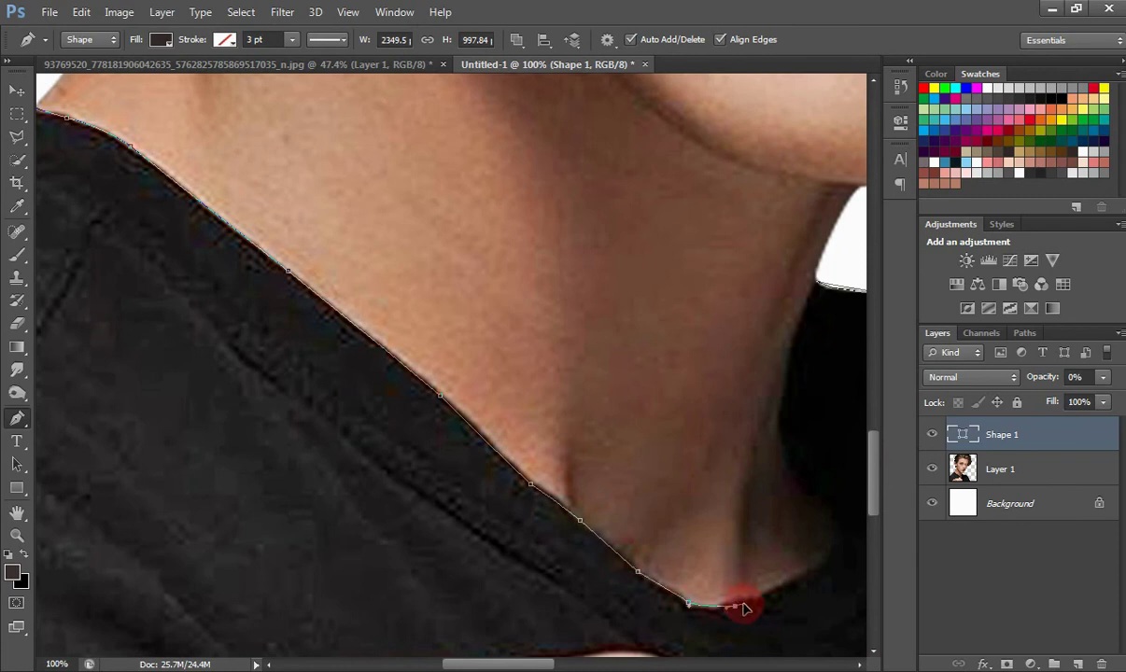
drag(838, 534, 845, 518)
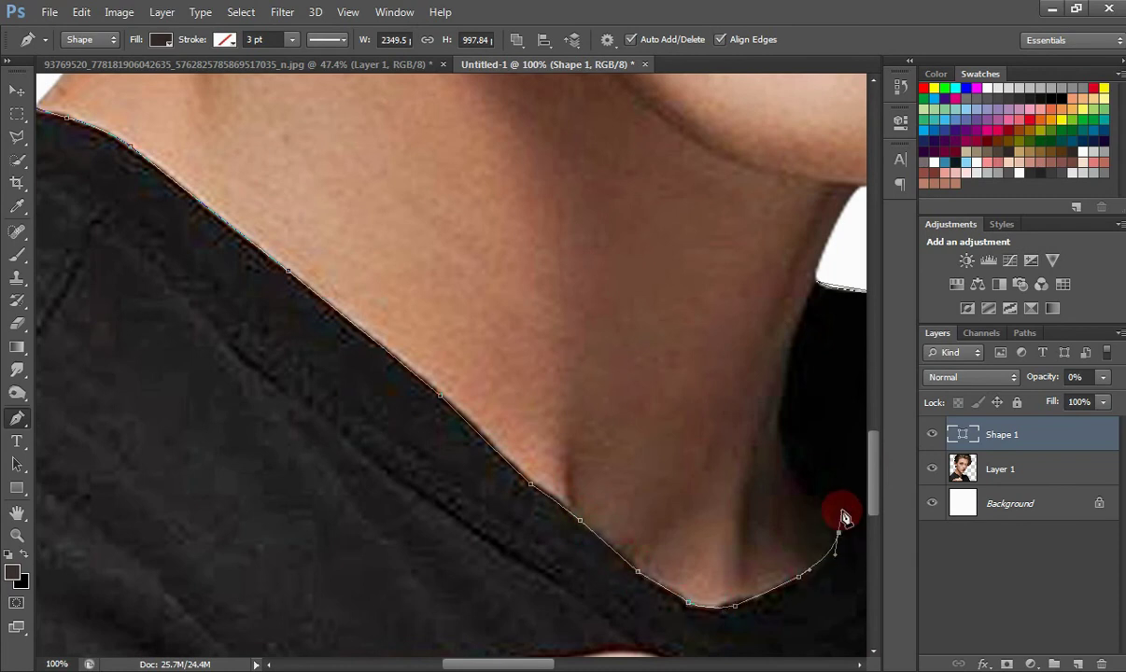
Step: Taper the neckline outline to a tip on the right collar and run its return edge back around the neckline's lowest dip
drag(541, 665, 588, 664)
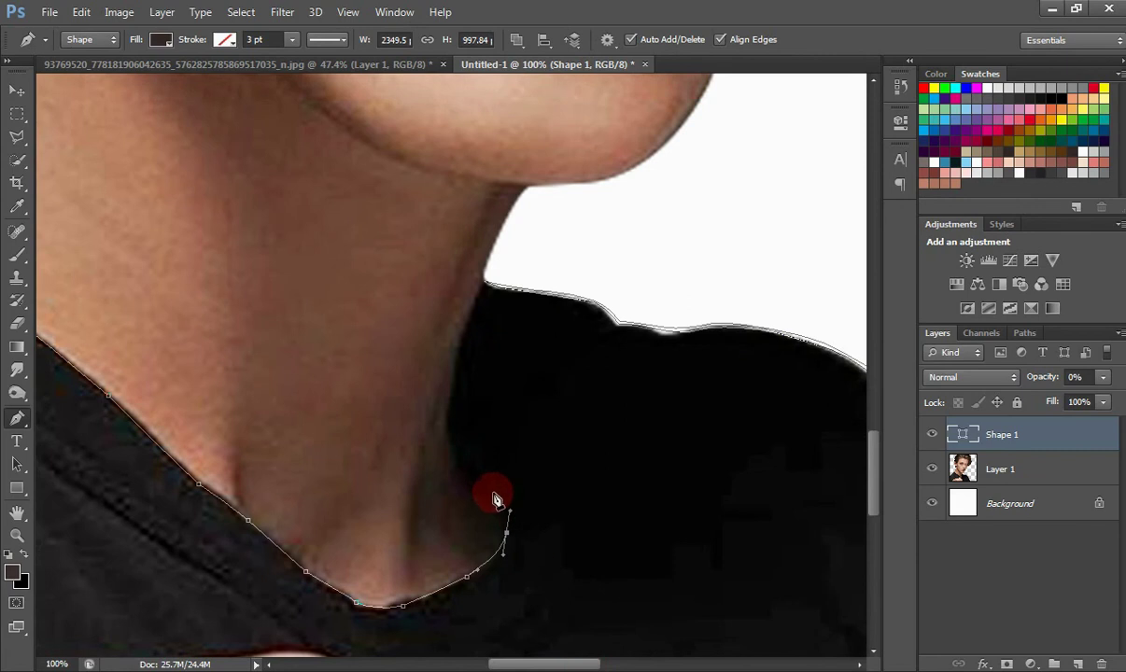
drag(489, 487, 493, 551)
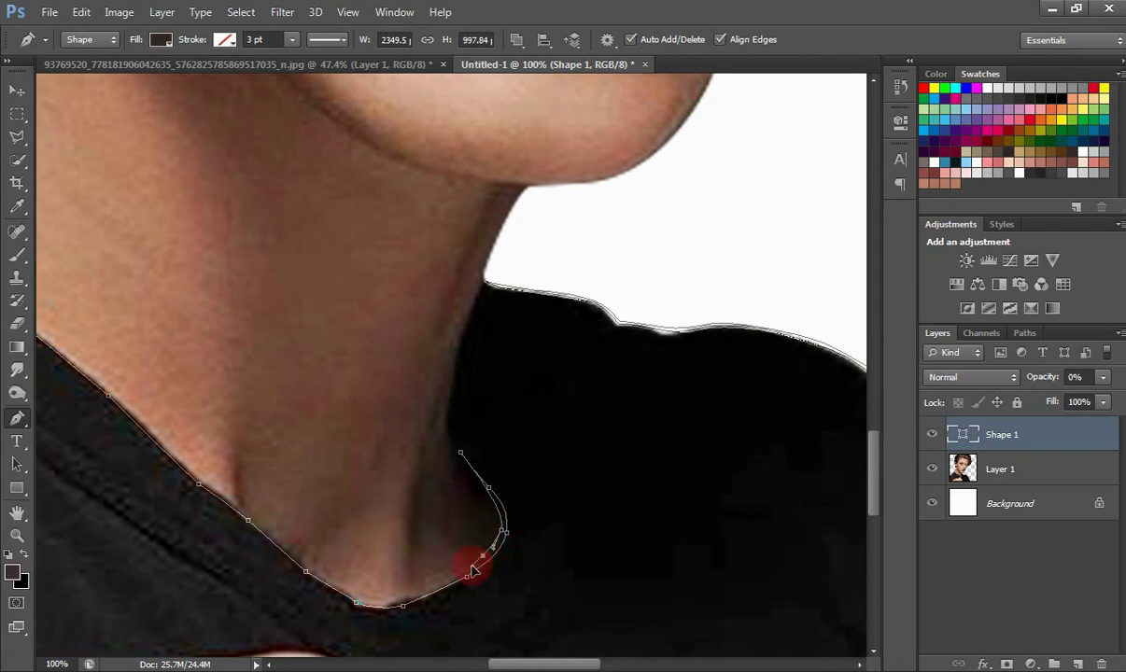
drag(387, 608, 330, 583)
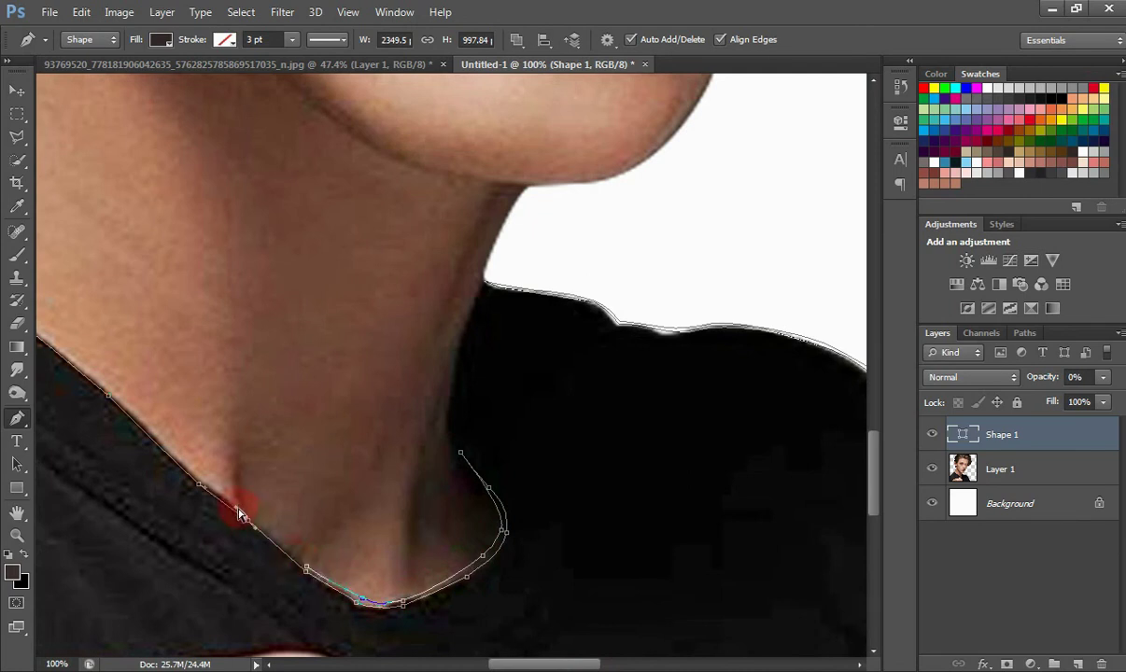
Step: Run the return edge up the left collar just inside the skin and close the neckline outline at its starting point
drag(516, 663, 437, 663)
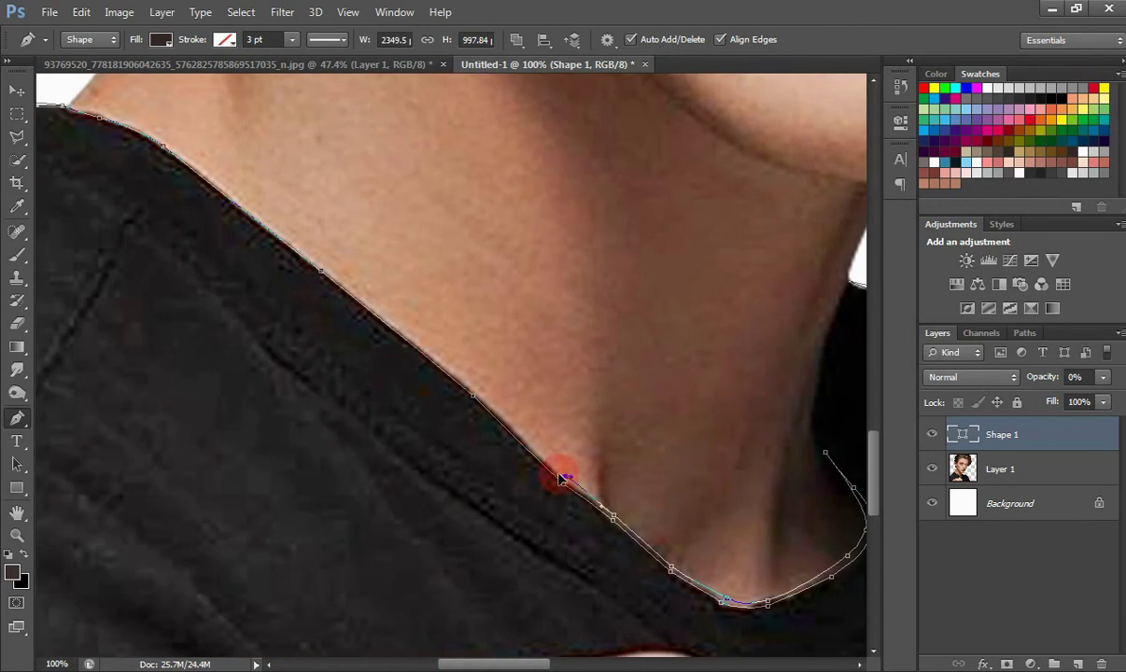
click(484, 399)
mouse_move(481, 400)
mouse_down()
mouse_move(469, 383)
mouse_move(479, 398)
mouse_up()
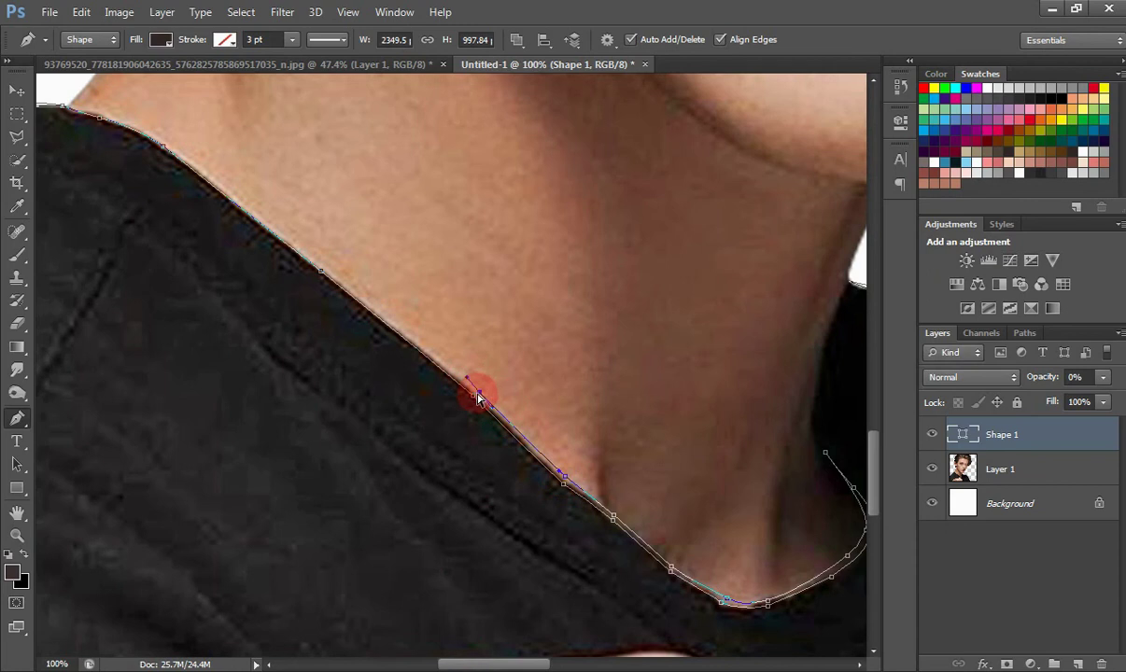
drag(503, 664, 480, 664)
drag(448, 252, 421, 227)
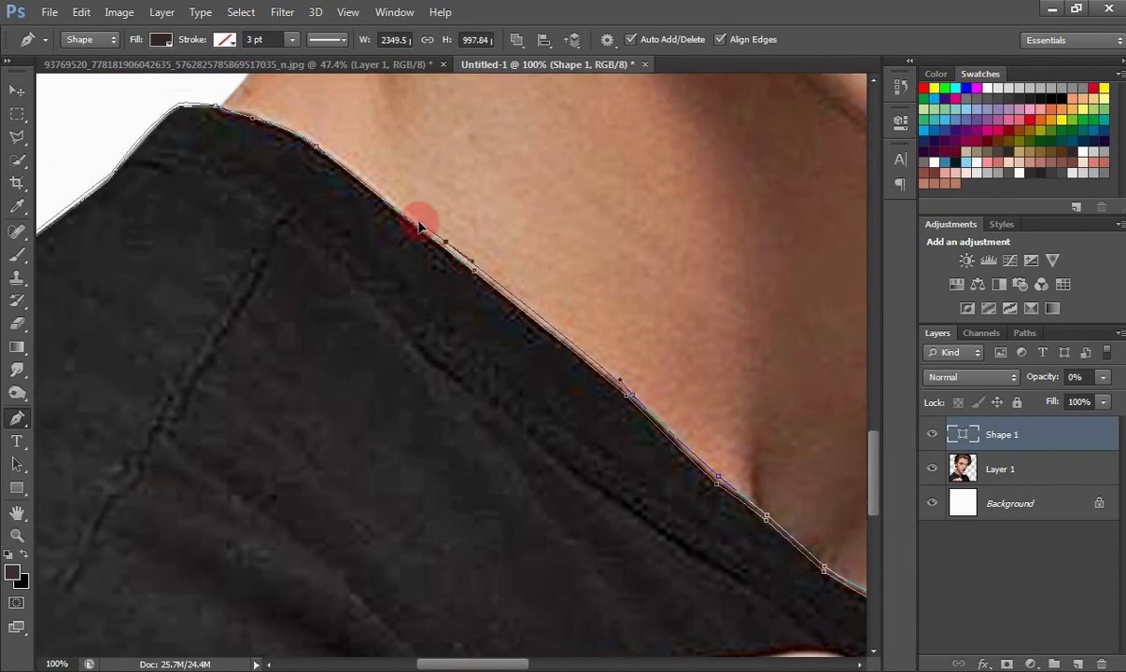
drag(287, 124, 194, 100)
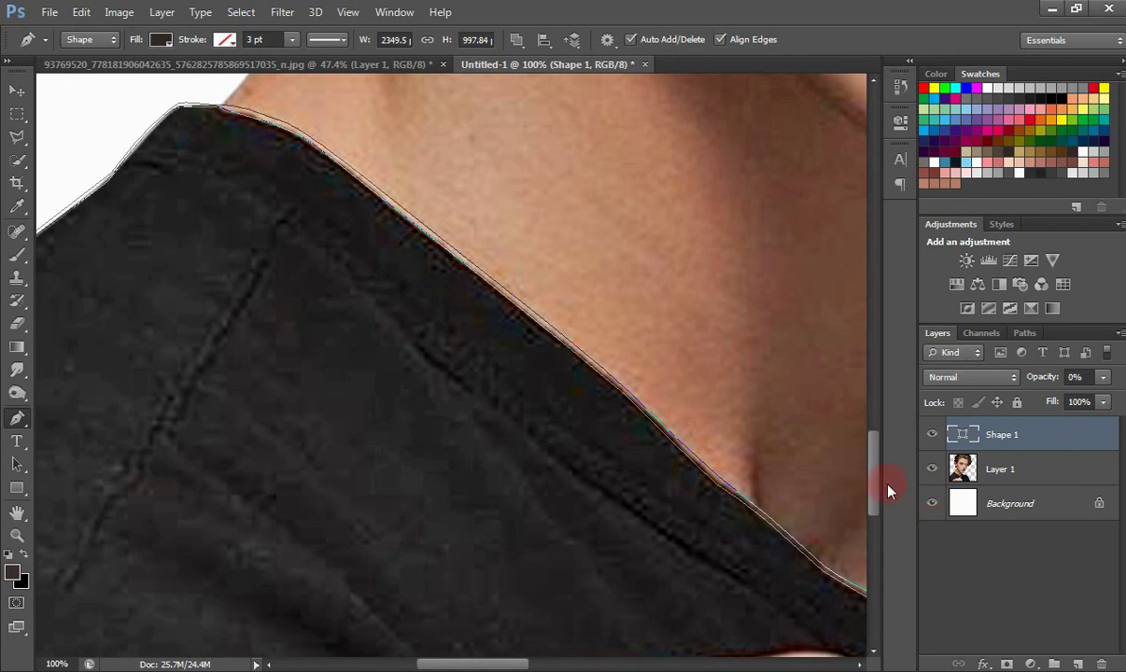
Step: Start a neck outline where the left collar meets the skin and trace the neck's left edge up to the hair below the ear
drag(888, 492, 869, 416)
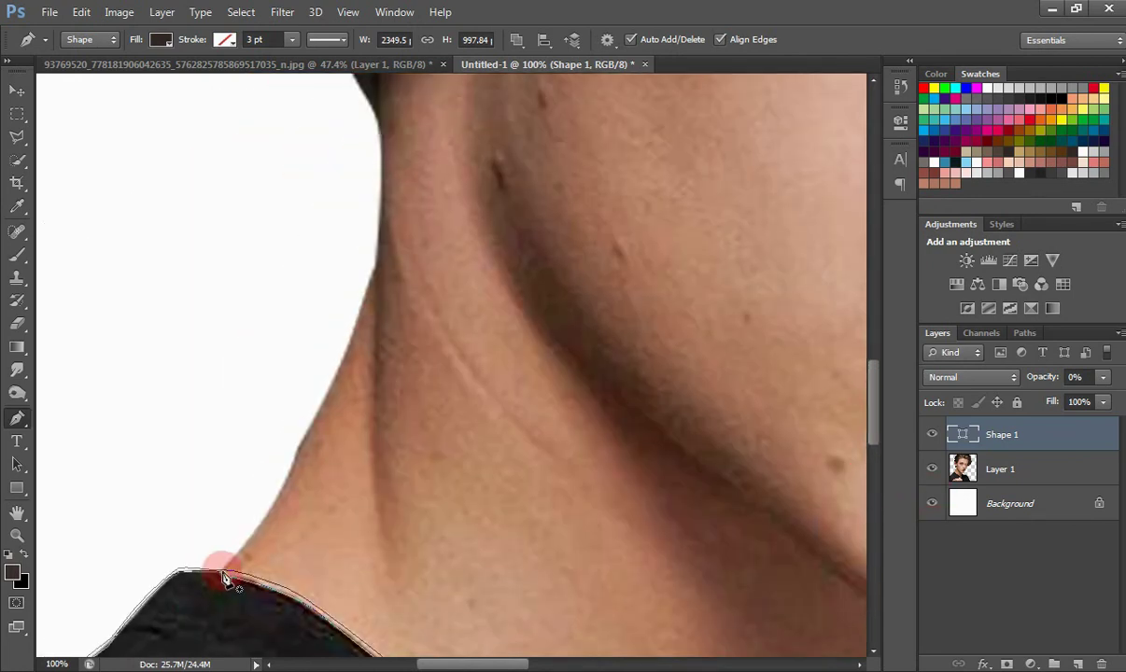
click(222, 571)
drag(296, 450, 307, 391)
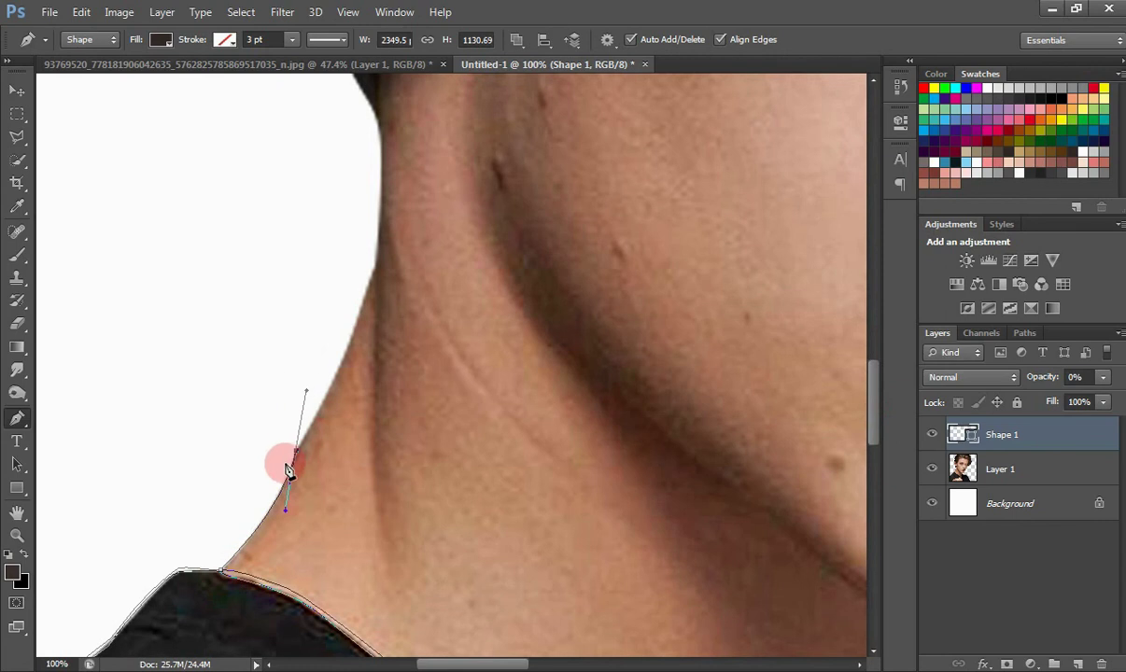
alt+click(296, 452)
click(359, 308)
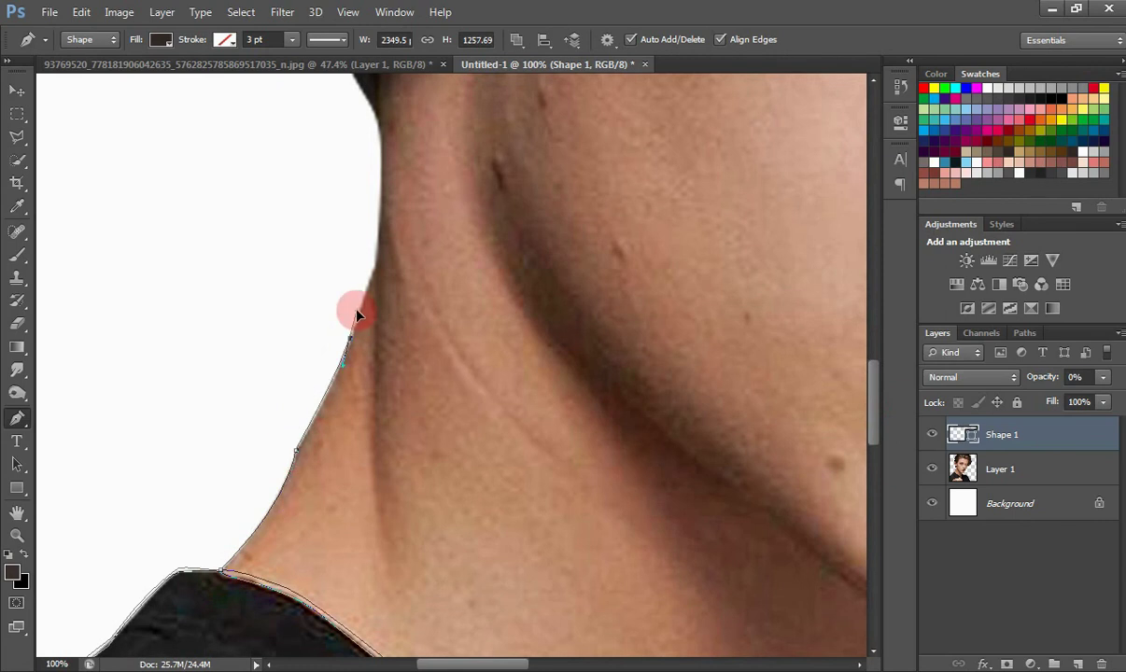
click(374, 265)
drag(878, 446, 880, 390)
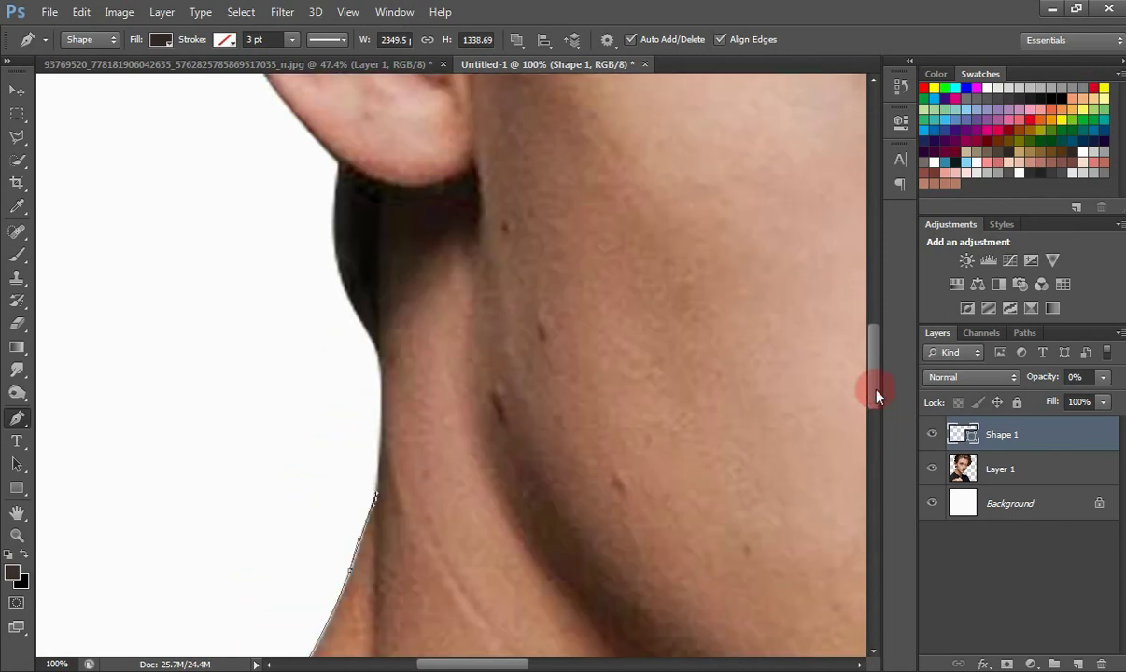
click(380, 446)
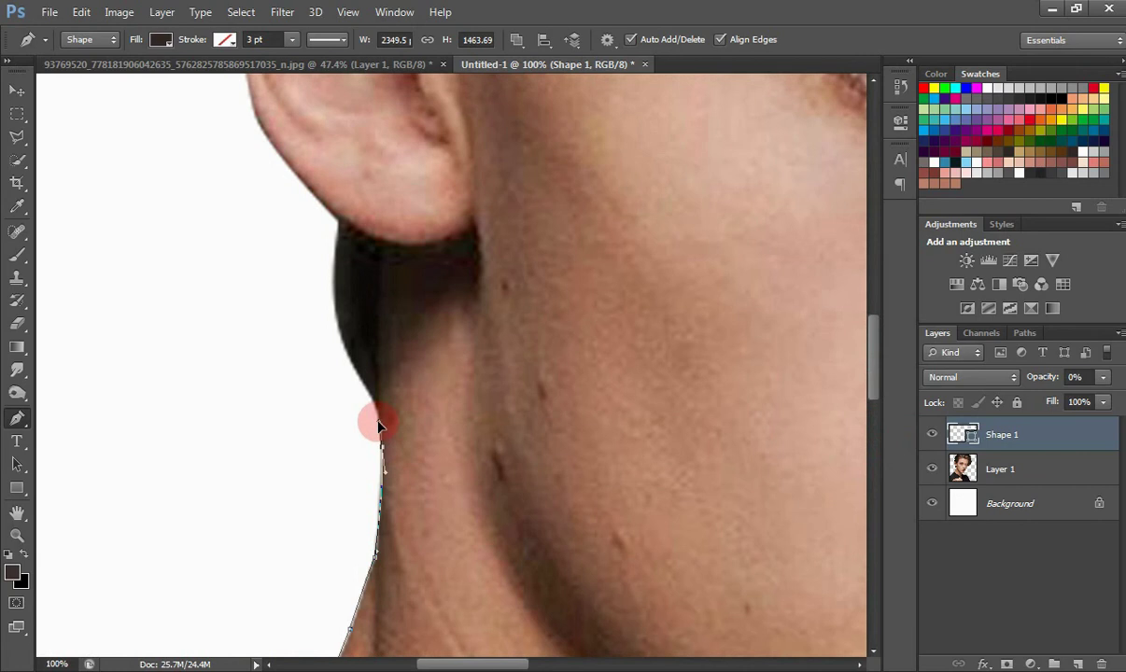
click(379, 413)
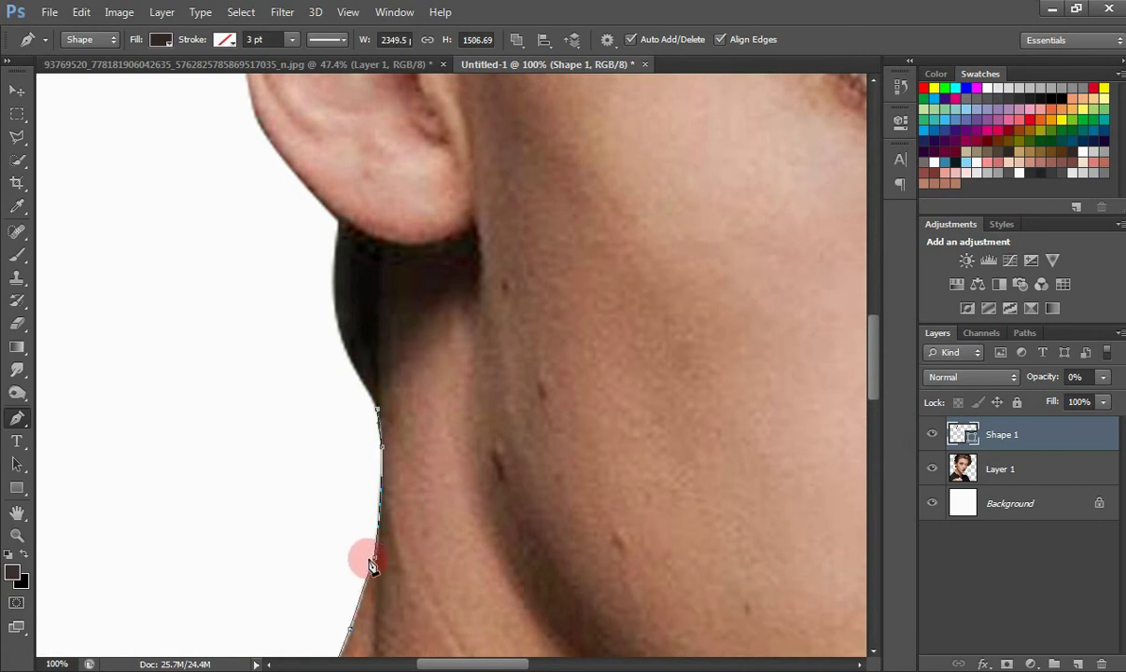
Step: Draw the return edge slightly outside the neck's left side, down to just below the bend in the neck's lower part
drag(875, 390, 876, 457)
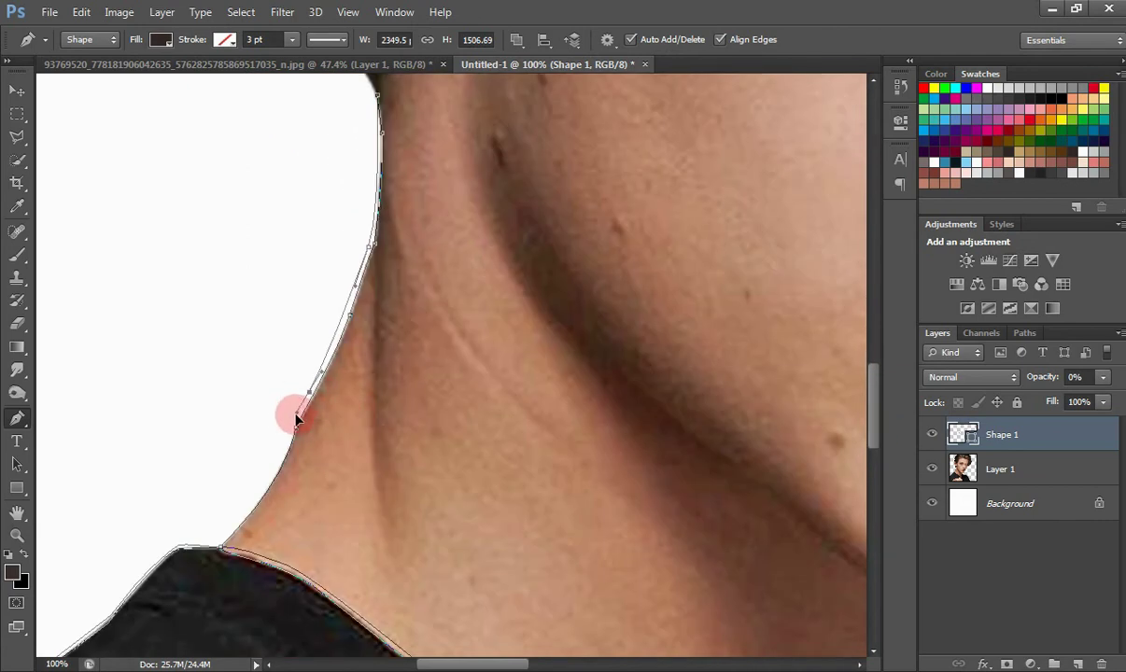
drag(295, 420, 311, 398)
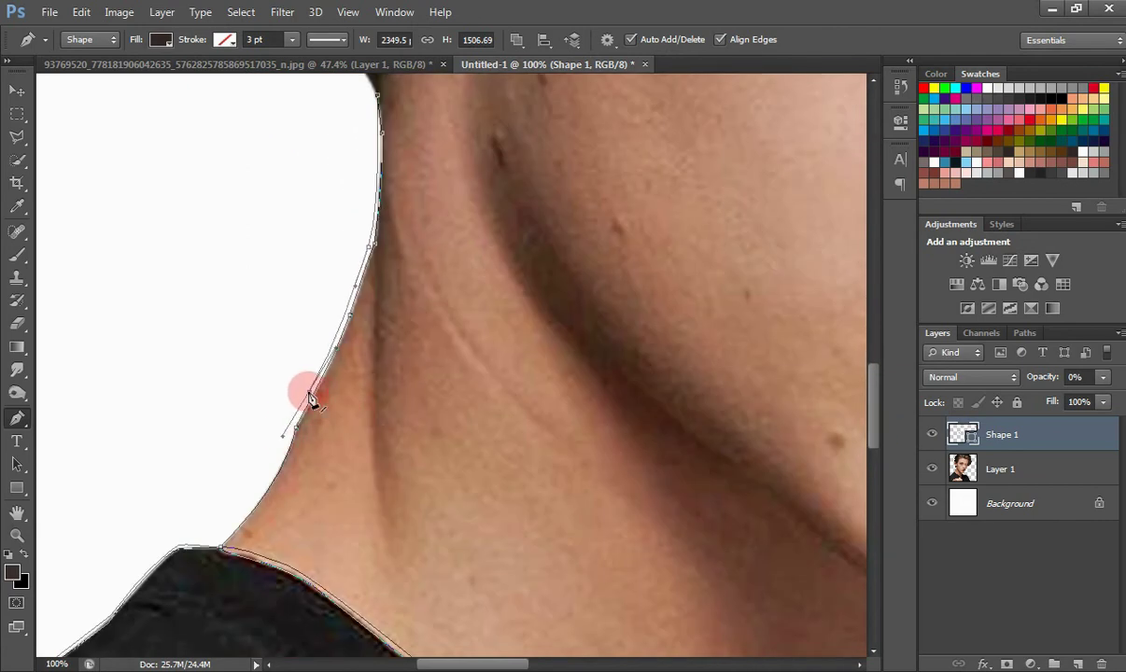
alt+click(310, 393)
click(287, 443)
key(ctrl+z)
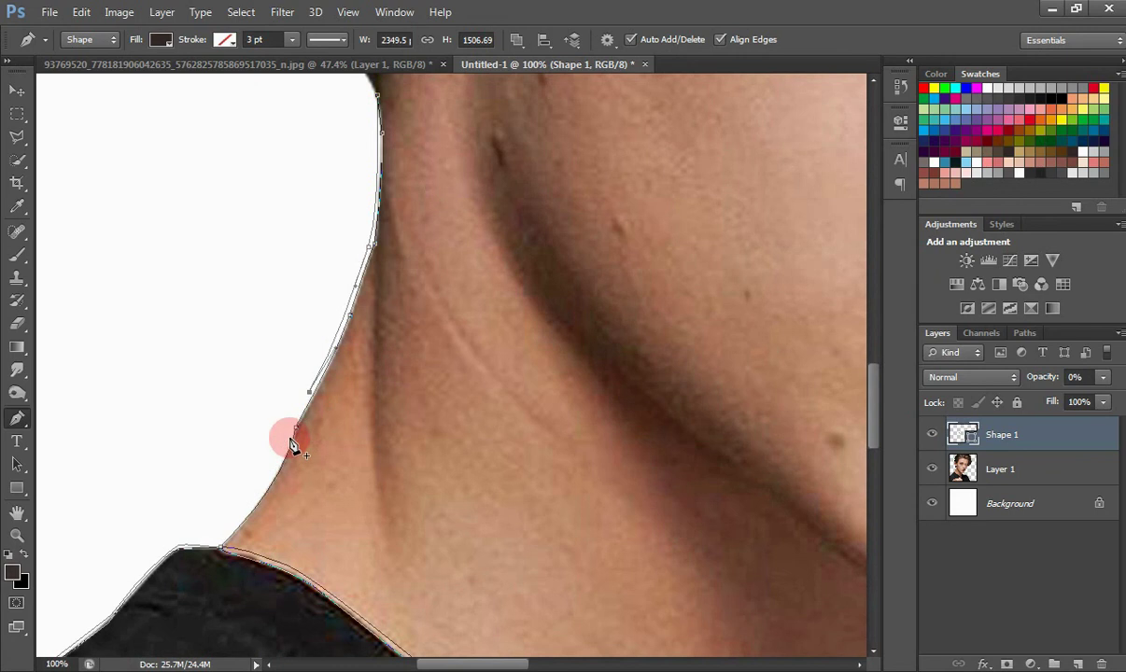
mouse_move(291, 446)
mouse_down()
mouse_move(311, 399)
mouse_move(289, 444)
mouse_up()
Step: Close the left neck outline at its starting point where the collar meets the skin
drag(222, 548, 262, 499)
key(ctrl+plus)
drag(465, 665, 442, 665)
drag(874, 430, 880, 490)
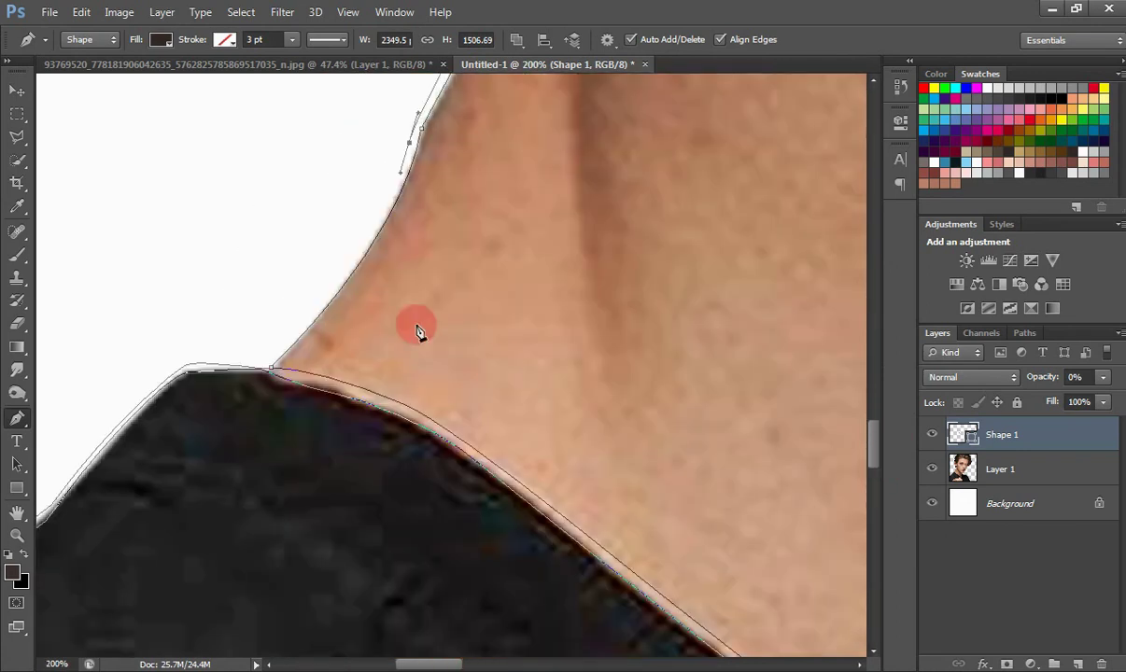
click(271, 369)
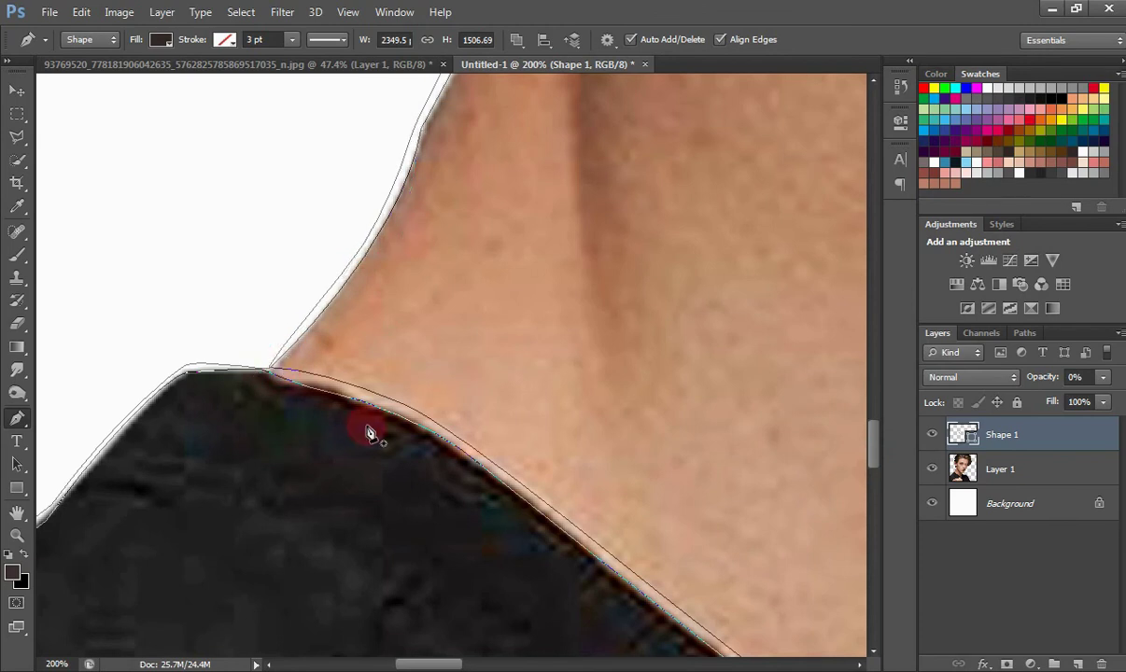
Step: Outline the neck's right edge from the right shoulder's collar up to the underside of the chin
drag(454, 666, 569, 667)
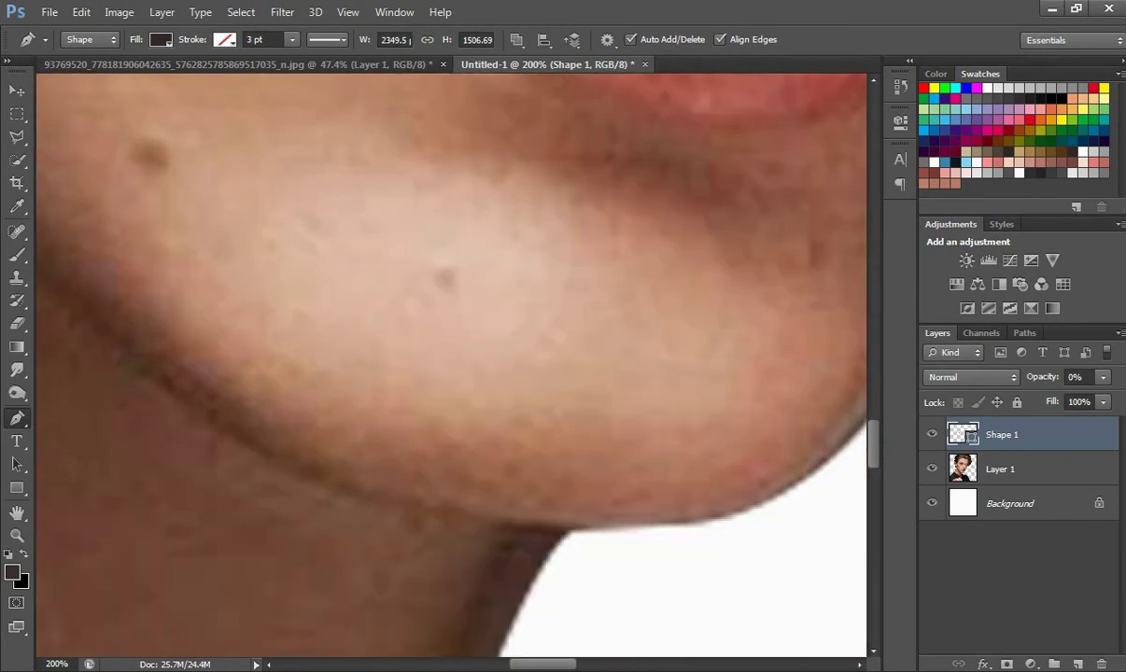
mouse_move(875, 461)
mouse_down()
mouse_move(879, 486)
mouse_move(879, 467)
mouse_up()
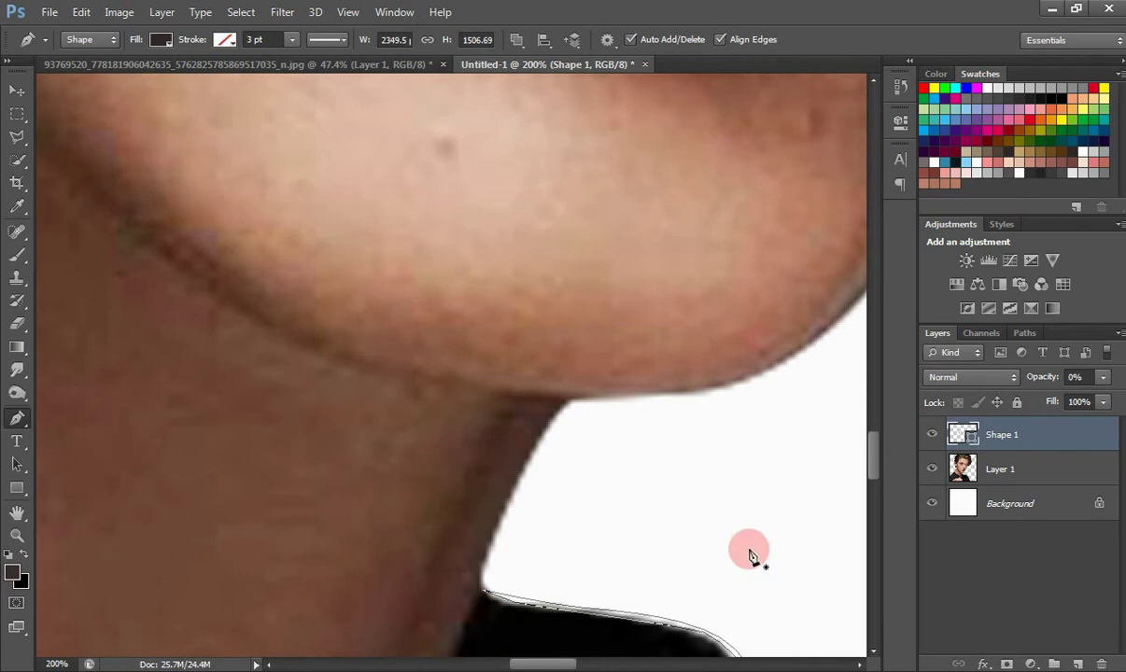
drag(494, 535, 510, 499)
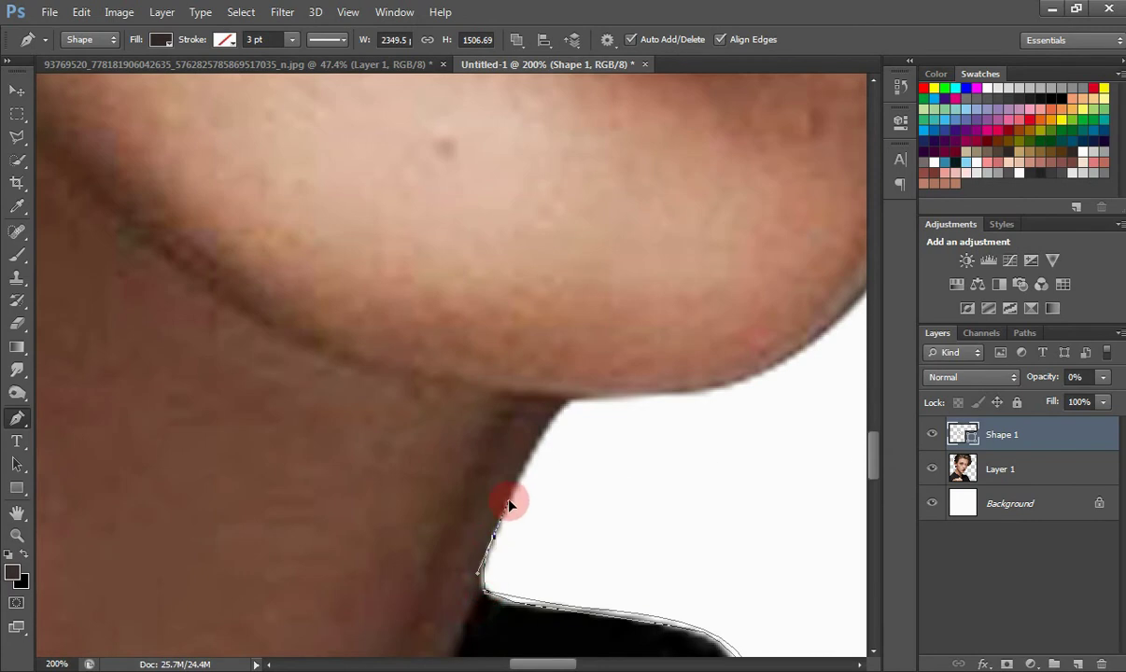
drag(567, 409, 585, 385)
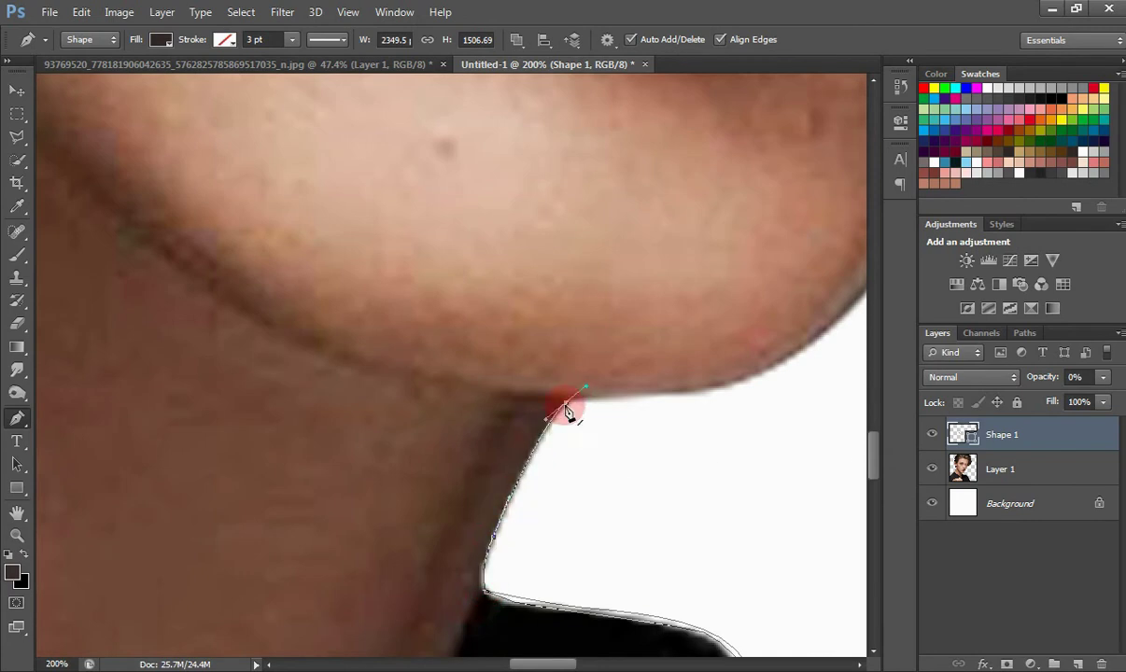
click(511, 505)
drag(513, 501, 501, 156)
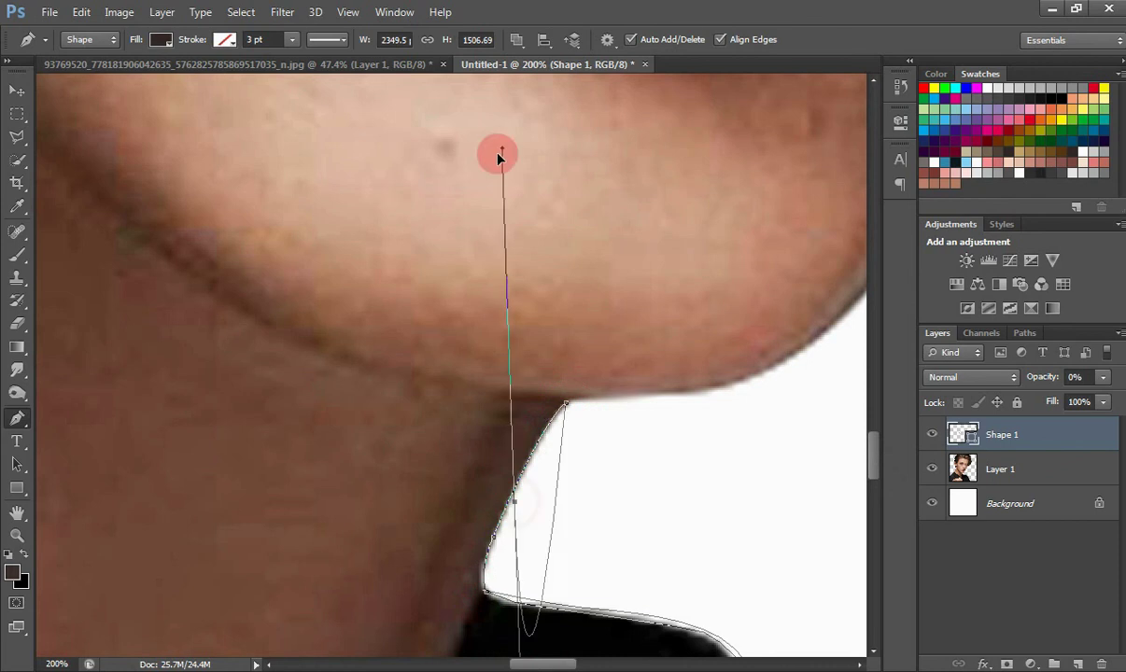
key(ctrl+z)
Step: Run the return edge slightly outside the neck's right side and close the outline at the shoulder
drag(526, 477, 505, 517)
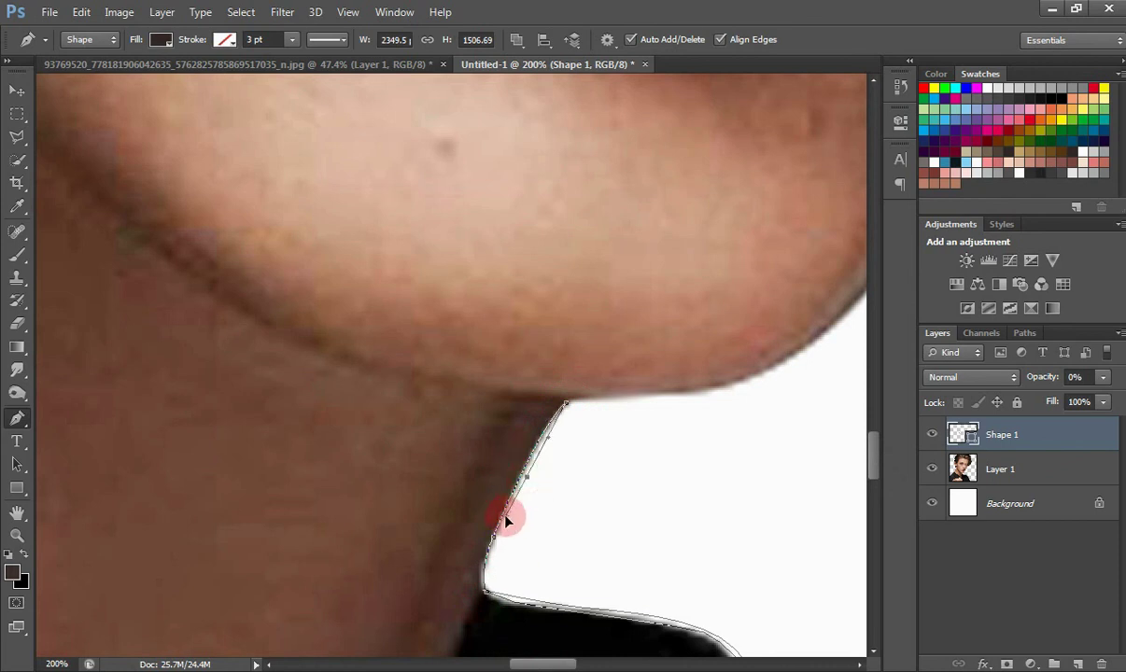
drag(486, 592, 492, 616)
Step: Start a face outline where the neck meets the chin and trace around the chin to the lower jaw
drag(878, 478, 877, 475)
drag(532, 664, 564, 664)
click(199, 440)
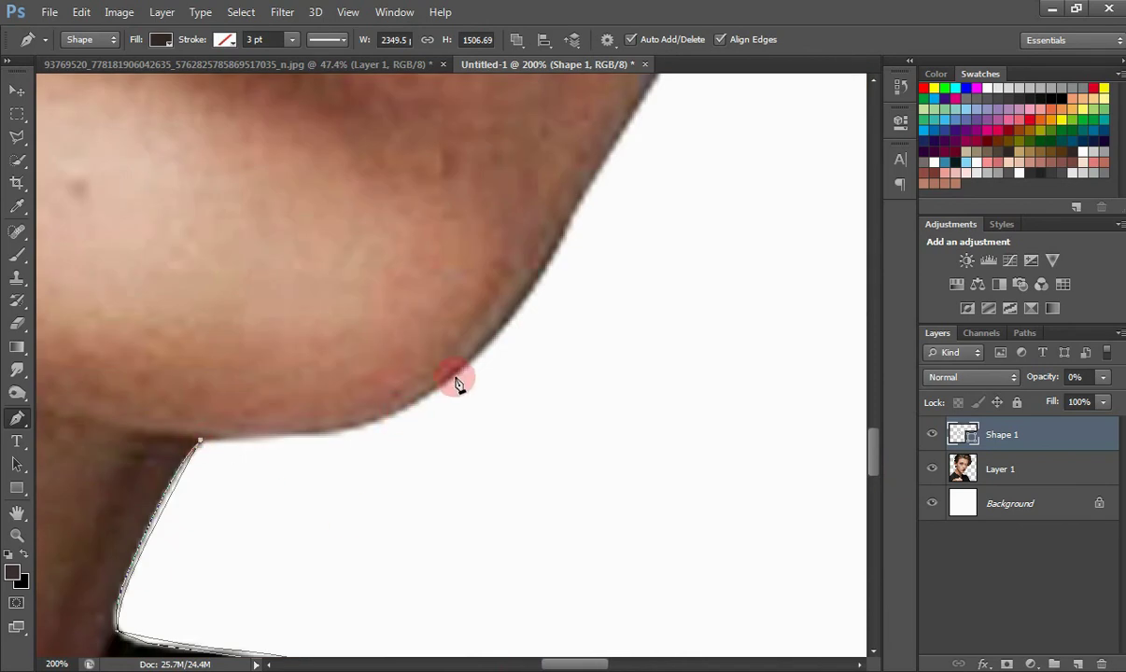
drag(456, 376, 563, 237)
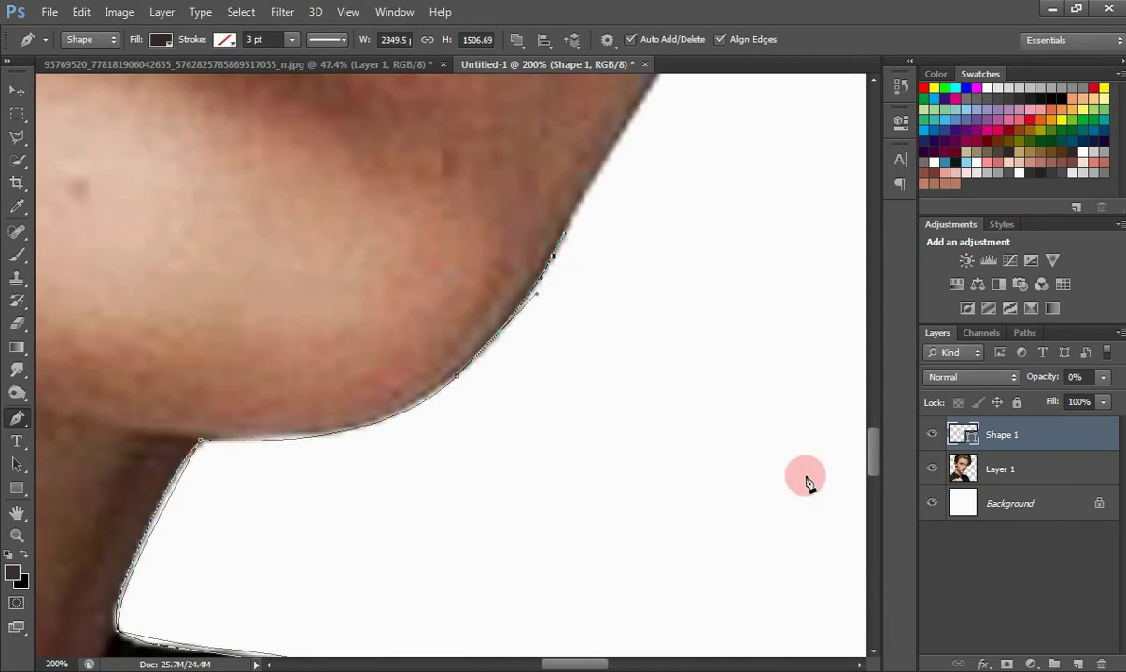
drag(867, 458, 868, 426)
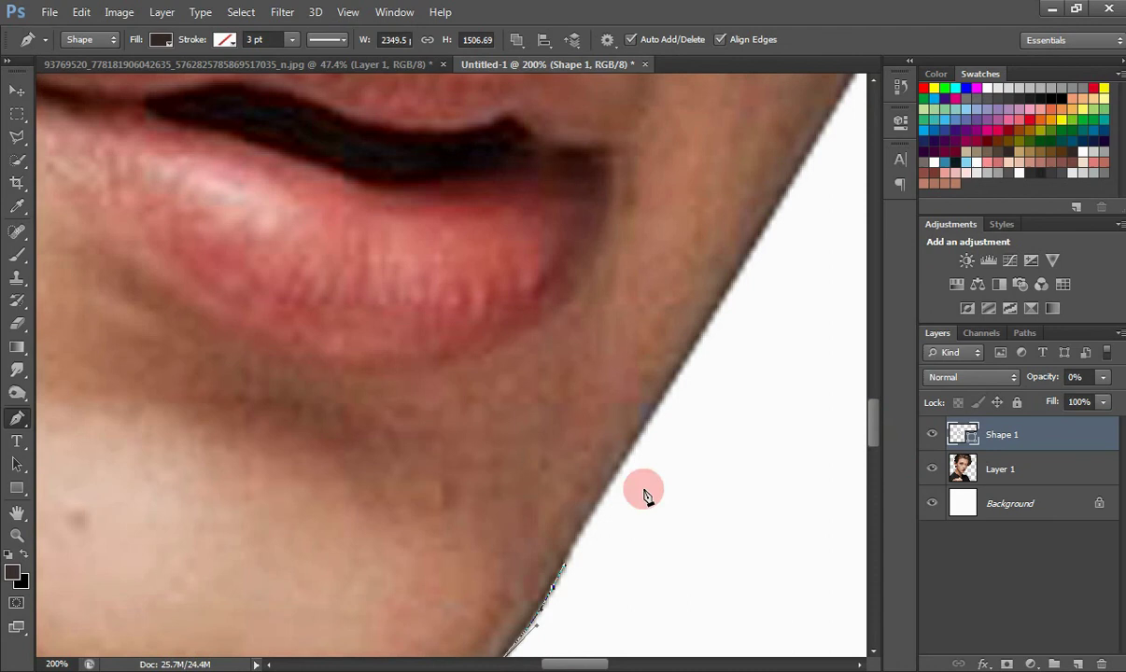
Step: Continue the face outline from the lower jaw up the right side of the face, past the mouth
click(643, 432)
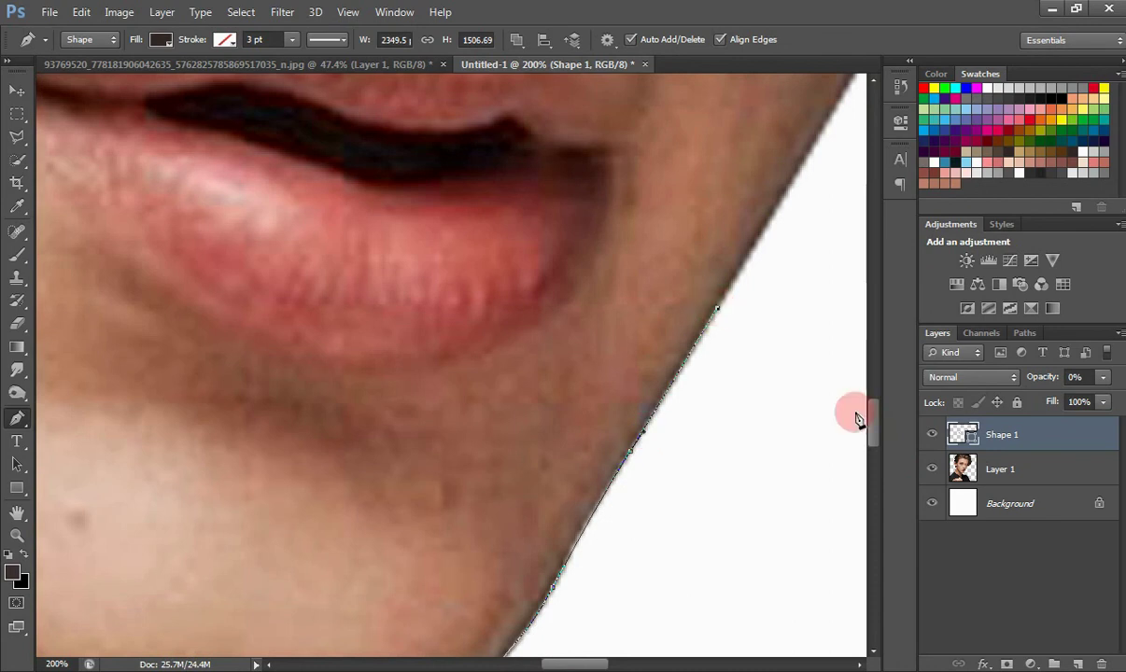
drag(868, 416, 867, 393)
drag(590, 664, 615, 666)
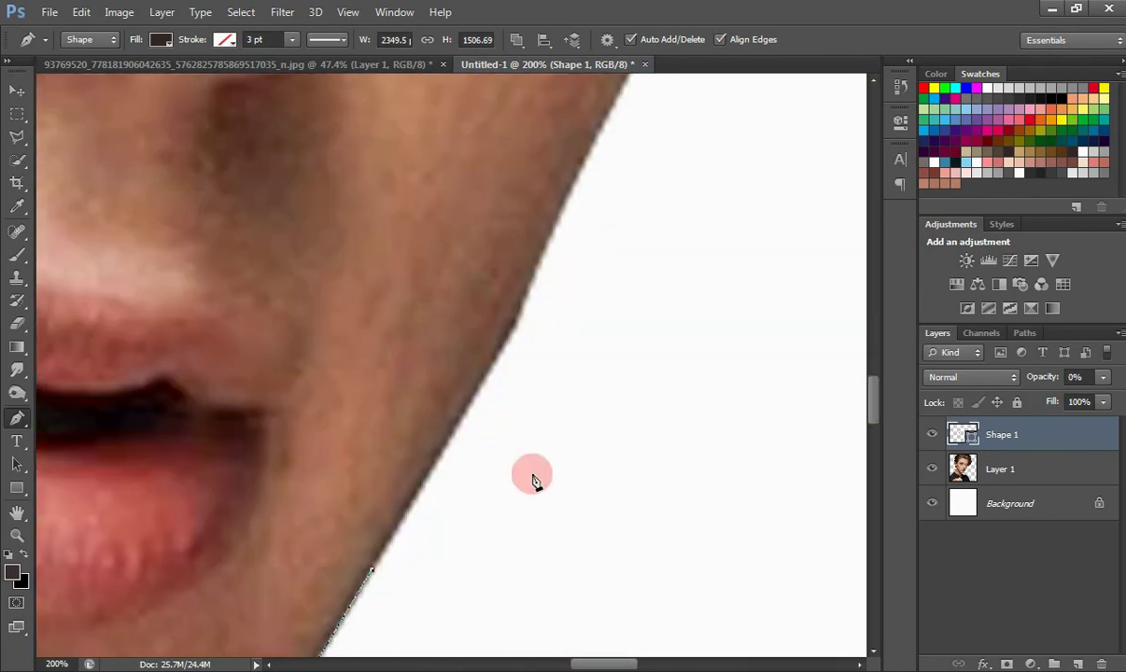
click(495, 365)
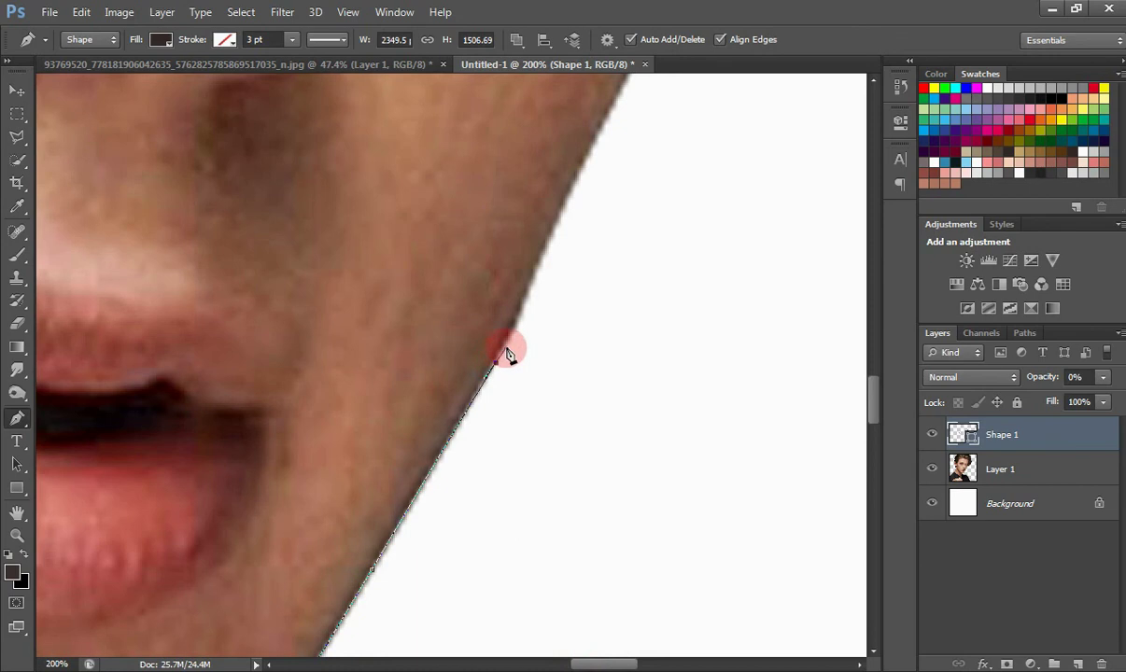
click(541, 256)
Step: Extend the outline up the right cheek to where the hair meets the face
drag(869, 411, 871, 372)
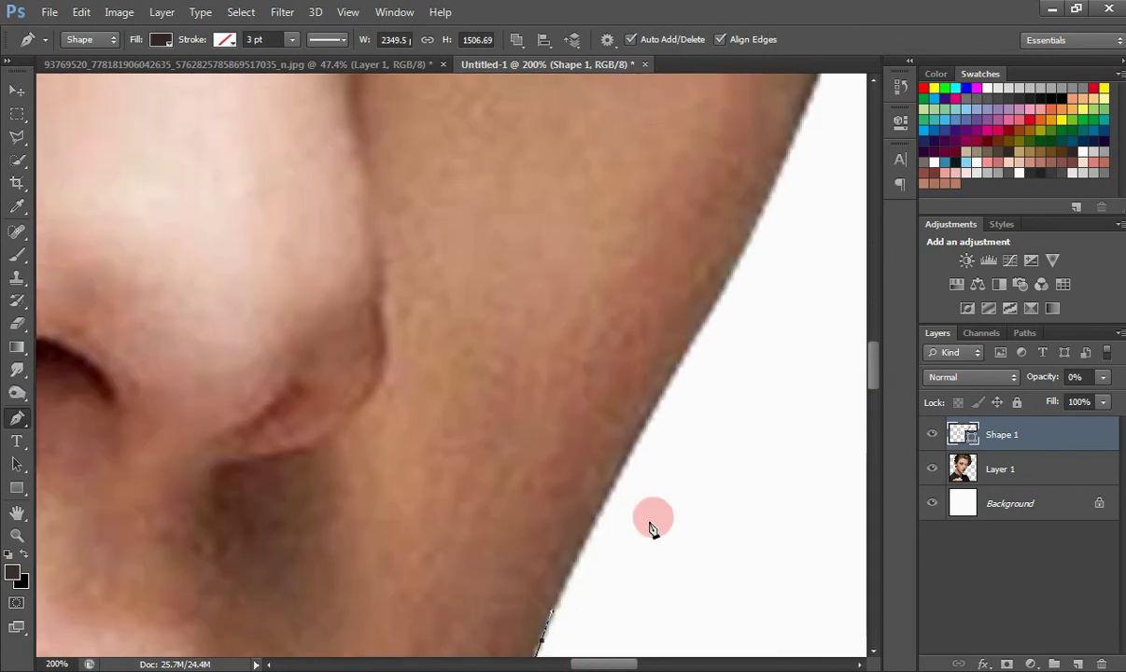
click(603, 508)
click(694, 352)
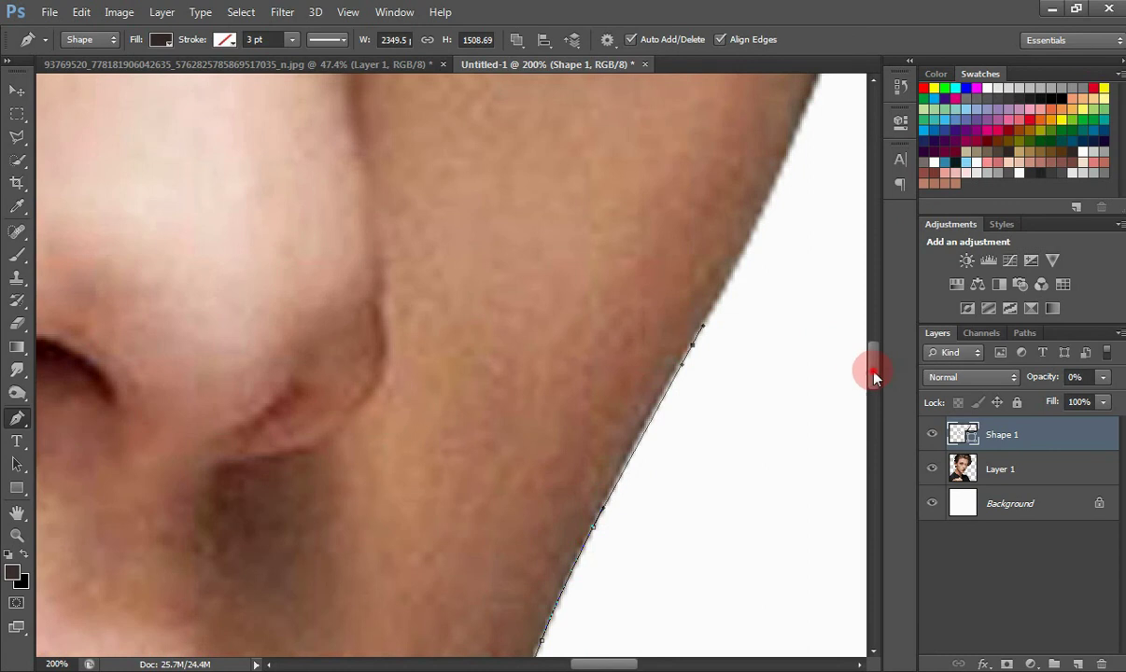
drag(868, 372, 868, 353)
click(802, 334)
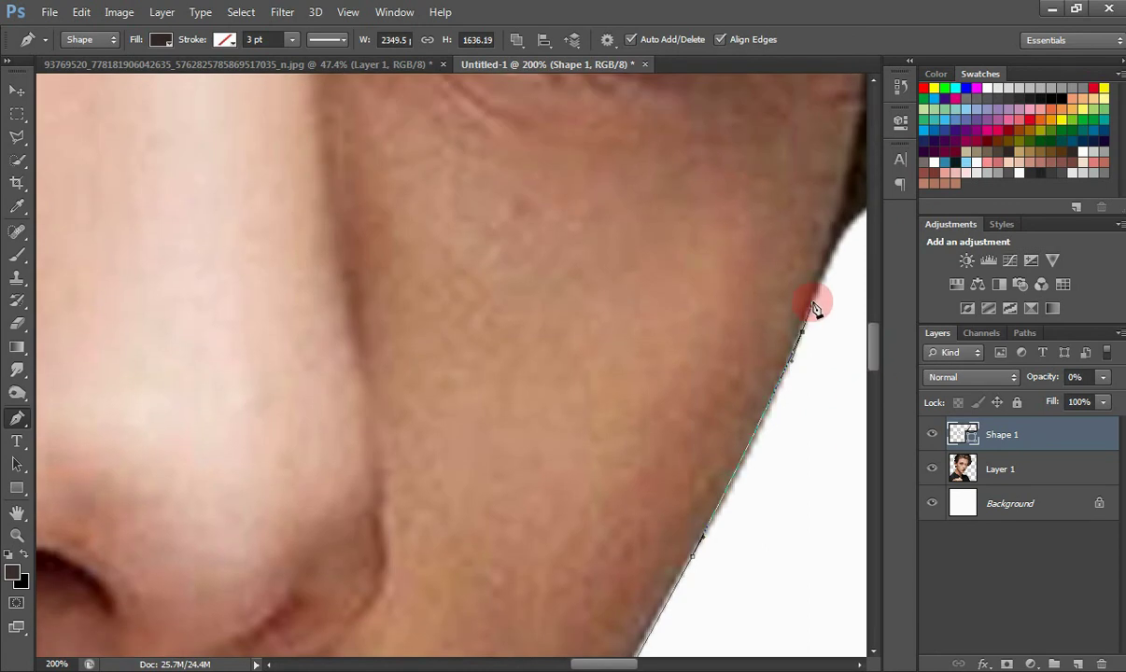
click(838, 240)
click(774, 406)
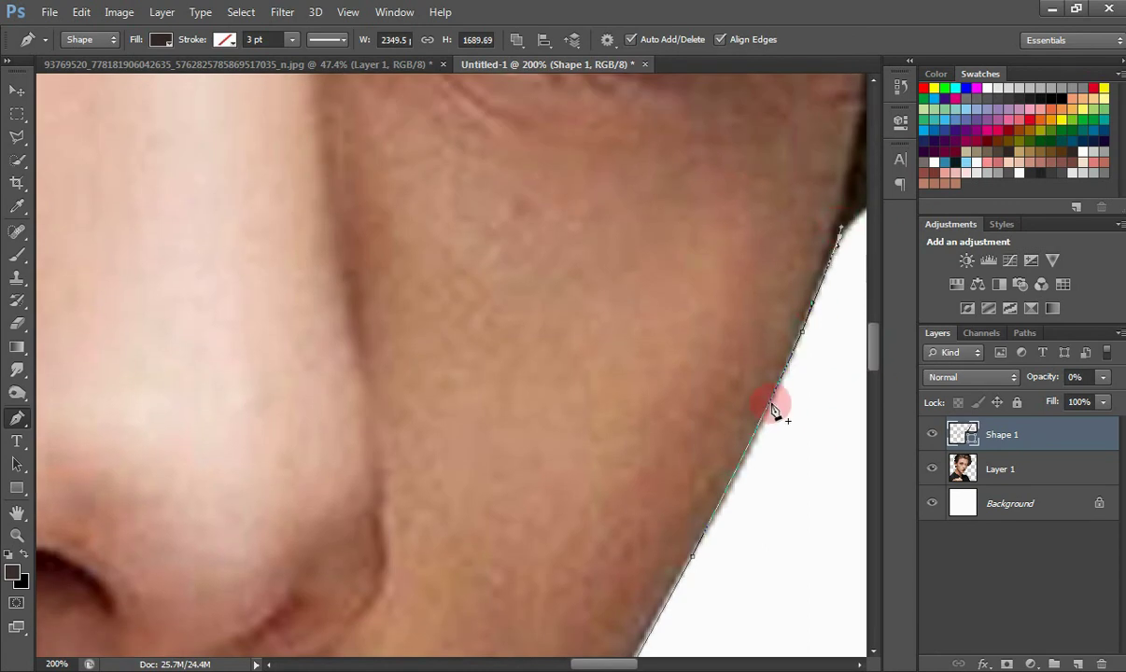
drag(779, 414, 723, 523)
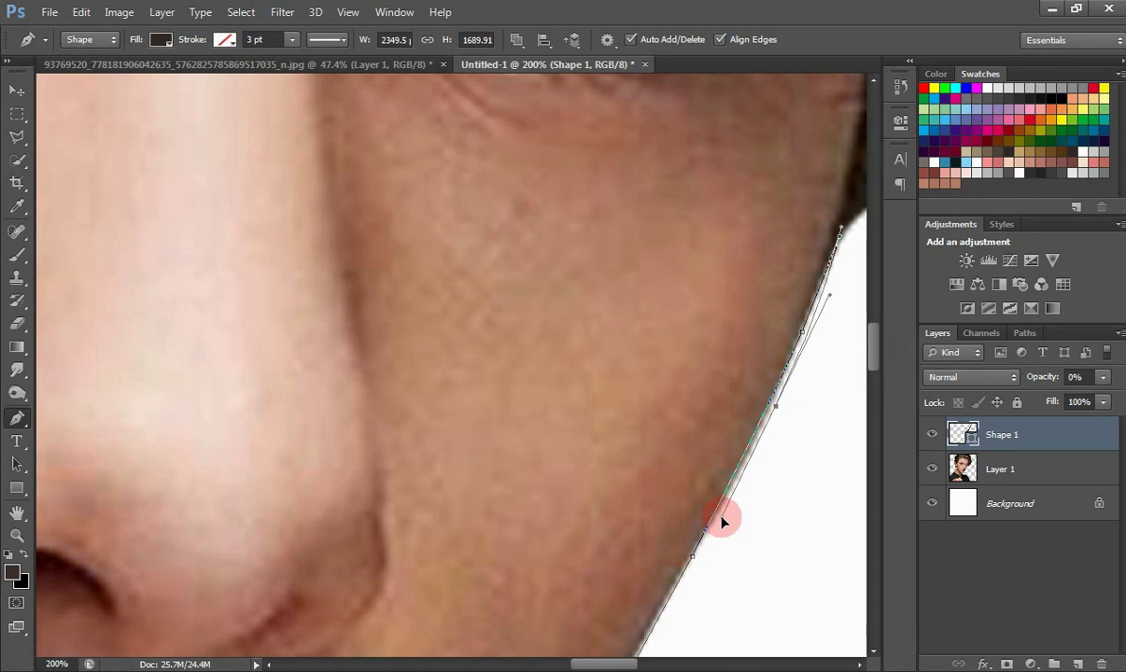
click(1050, 593)
click(993, 439)
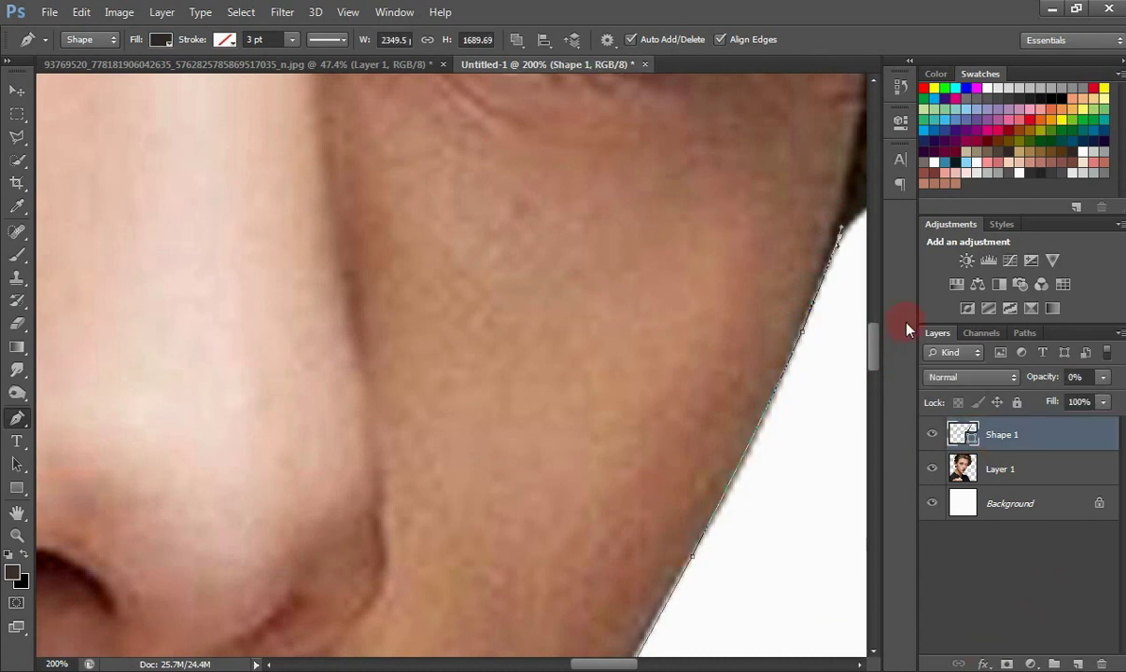
Step: Run the return edge from the hair down the right cheek to below the nose, slightly outside the traced edge
click(840, 236)
drag(737, 482, 650, 644)
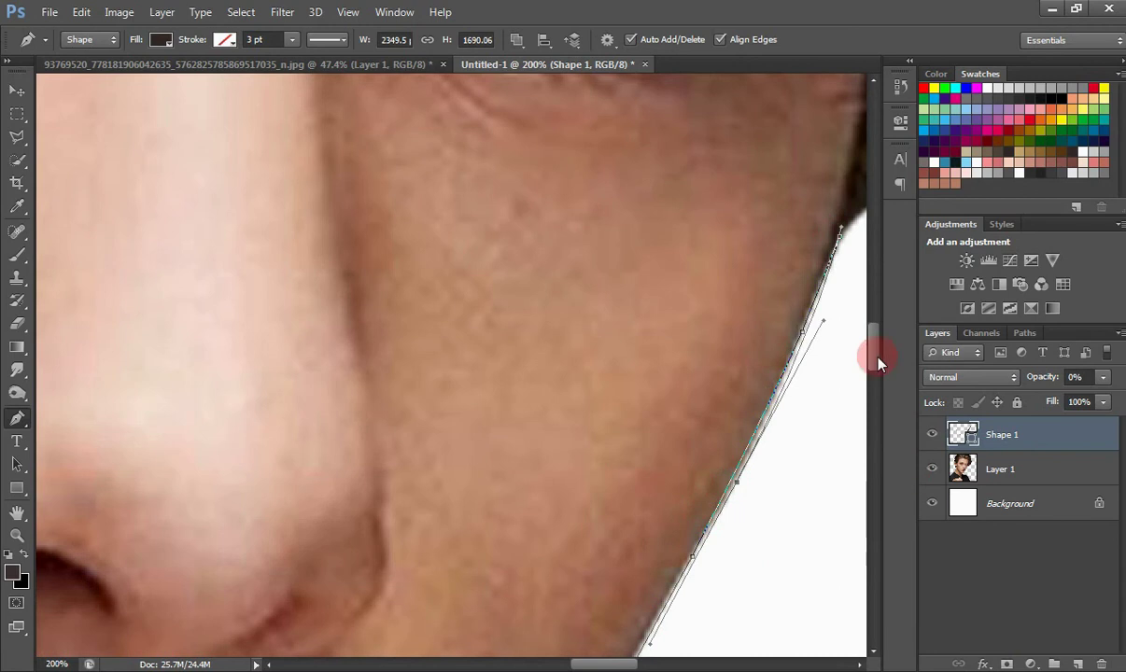
drag(878, 360, 876, 388)
click(652, 404)
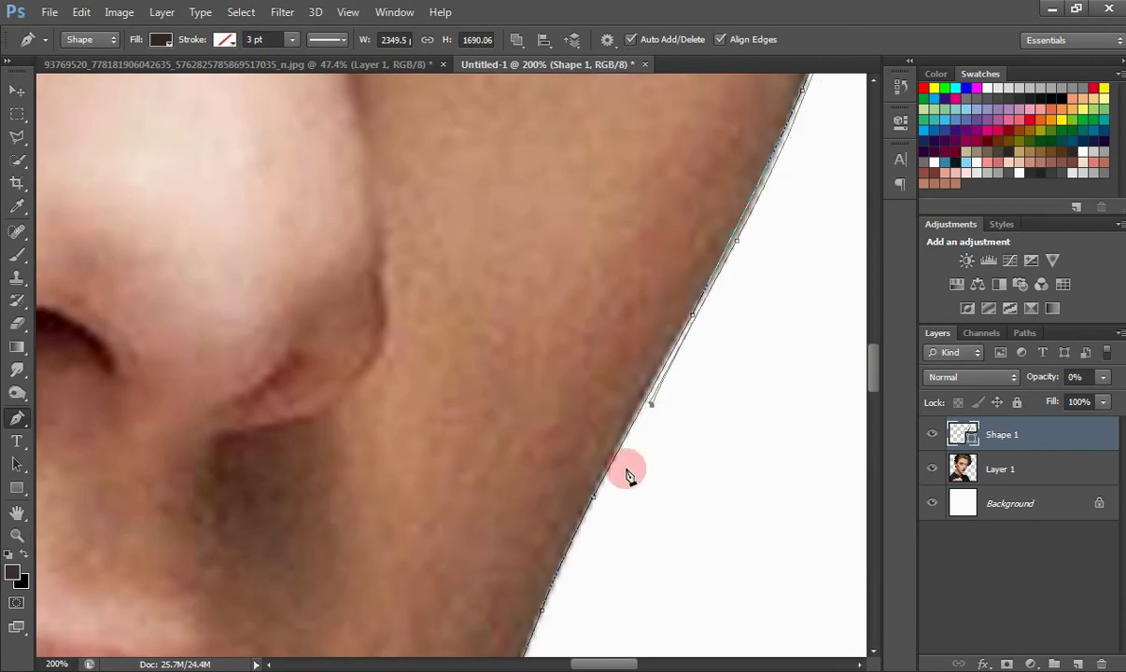
key(ctrl+alt+z)
key(ctrl+alt+z)
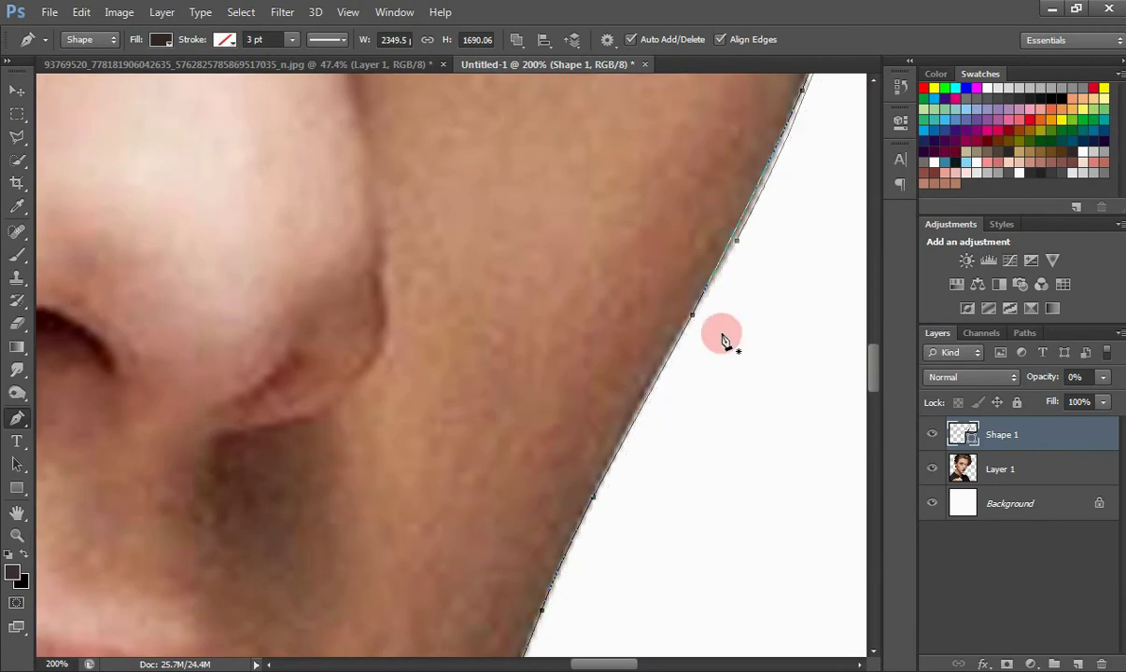
click(737, 242)
alt+click(737, 243)
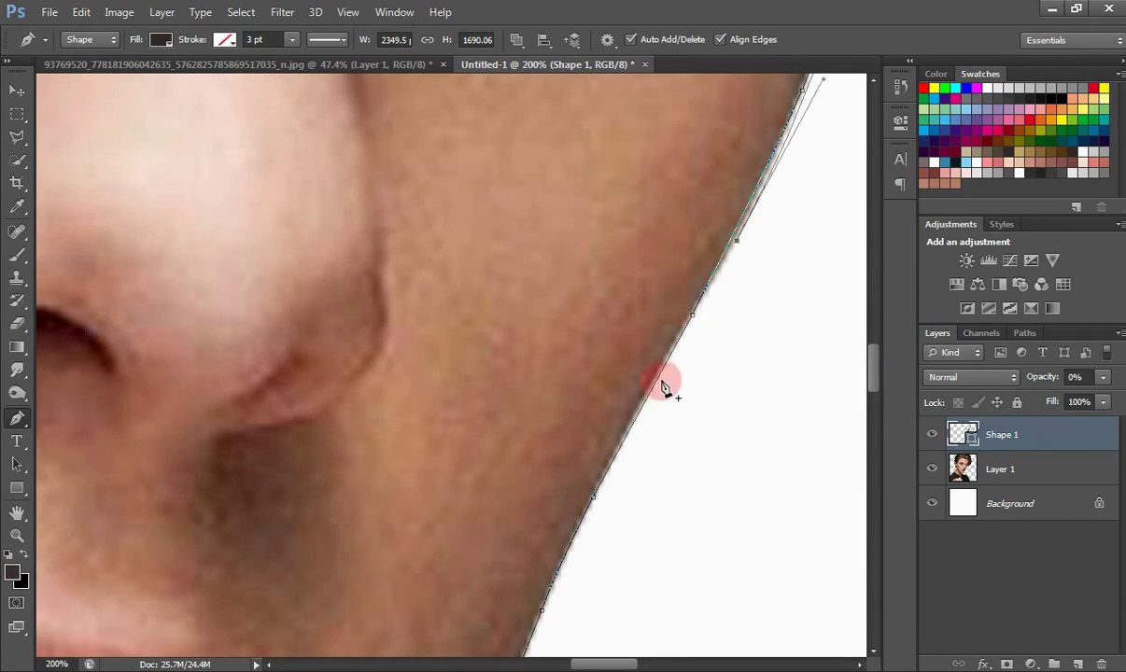
drag(668, 382, 653, 396)
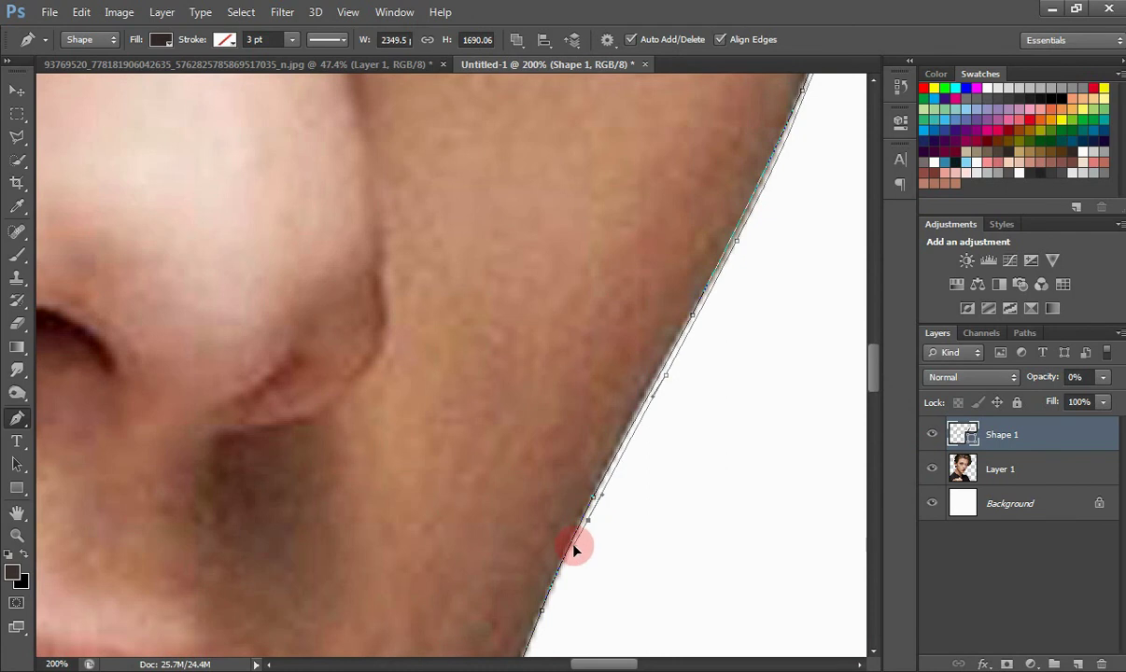
Step: Continue the return edge down beside the mouth to the lower jaw, keeping it just outside the face
drag(872, 365, 876, 412)
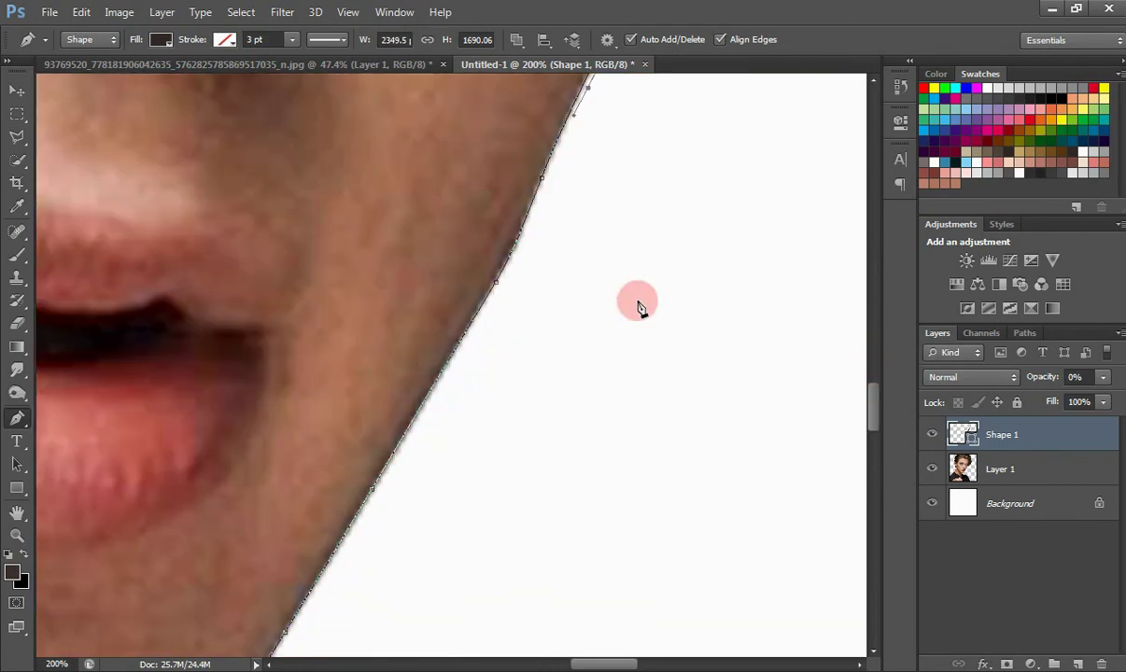
drag(539, 205, 533, 220)
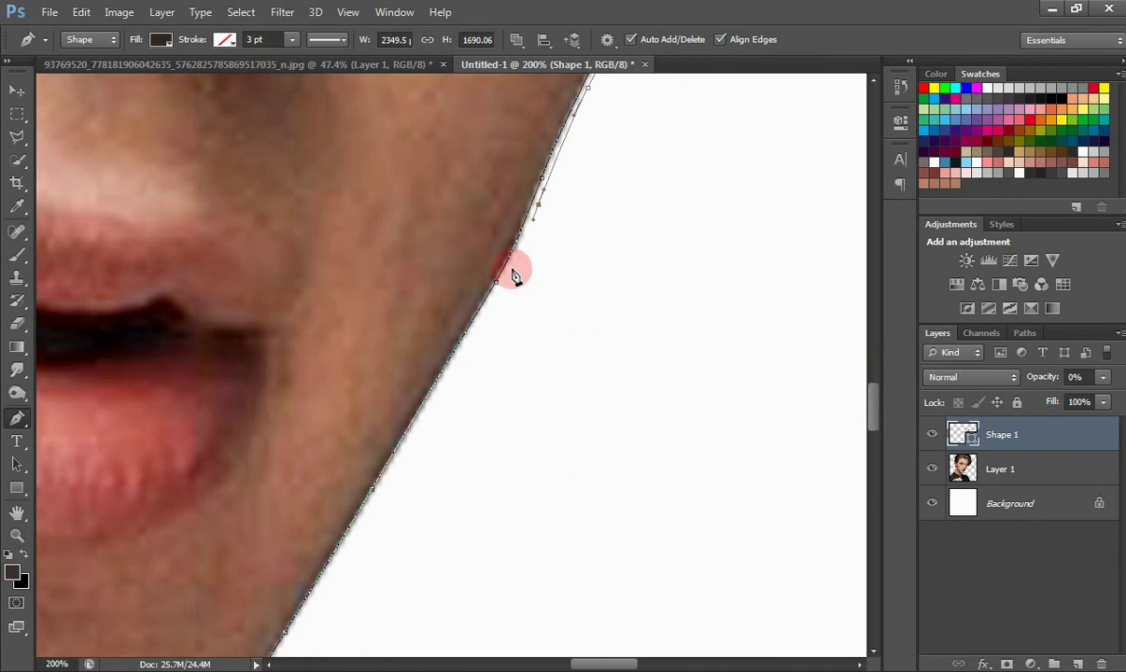
drag(482, 319, 463, 349)
drag(880, 390, 874, 418)
drag(340, 341, 339, 343)
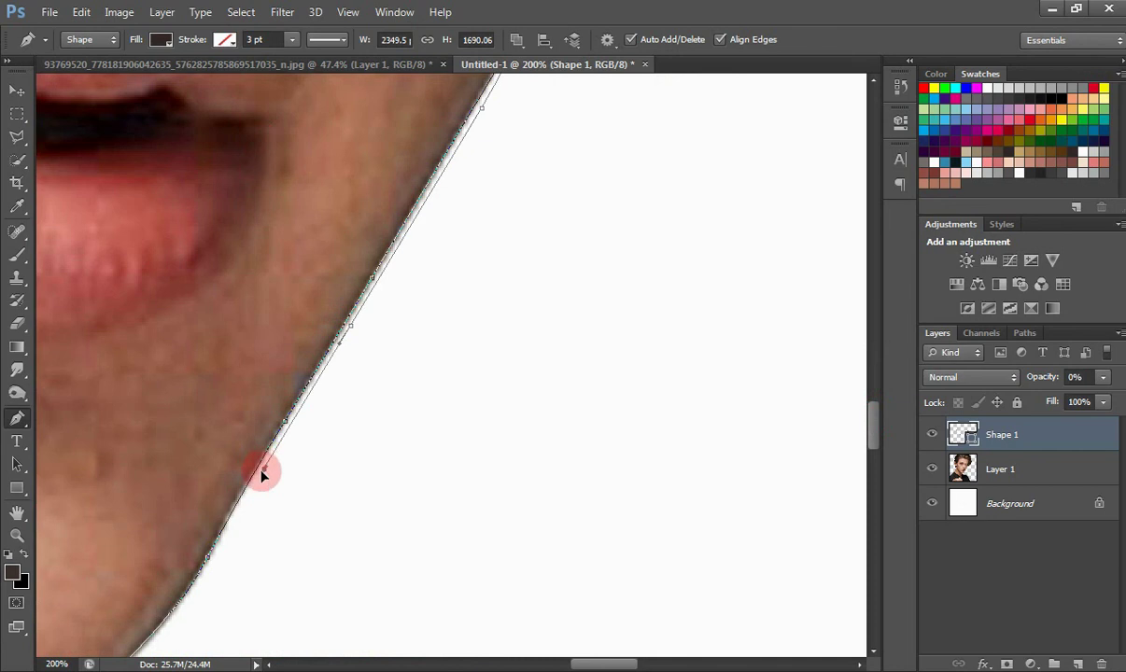
Step: Bring the return edge around the chin and close the outline at its starting point where the chin meets the neck
drag(873, 436, 874, 448)
drag(608, 663, 570, 665)
drag(559, 485, 529, 512)
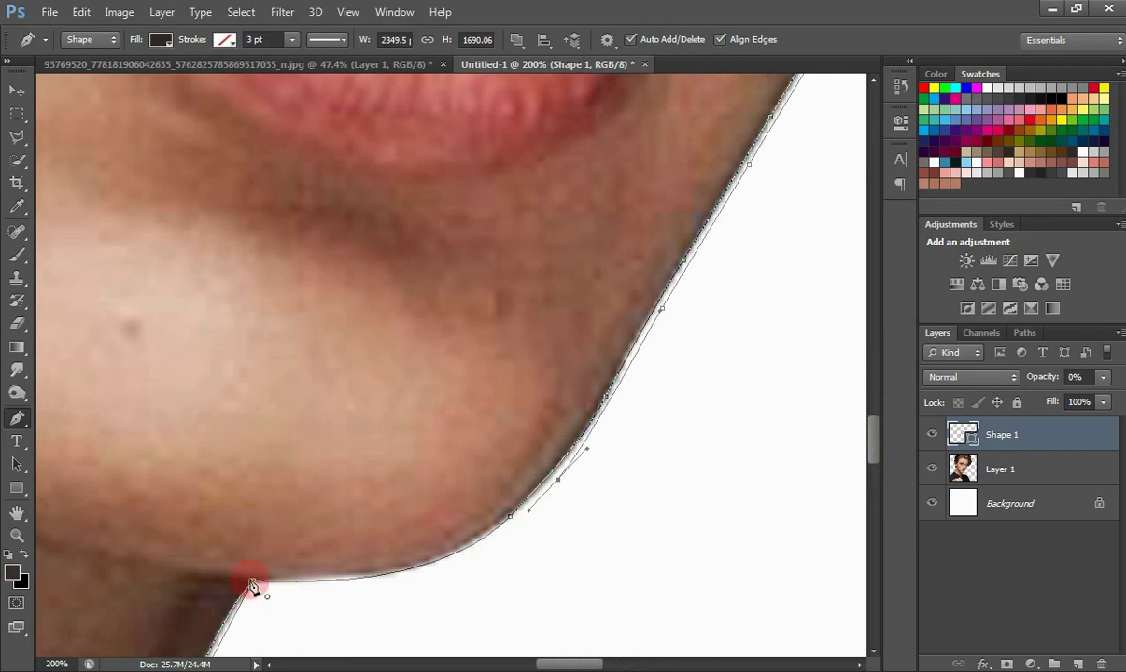
drag(252, 582, 42, 559)
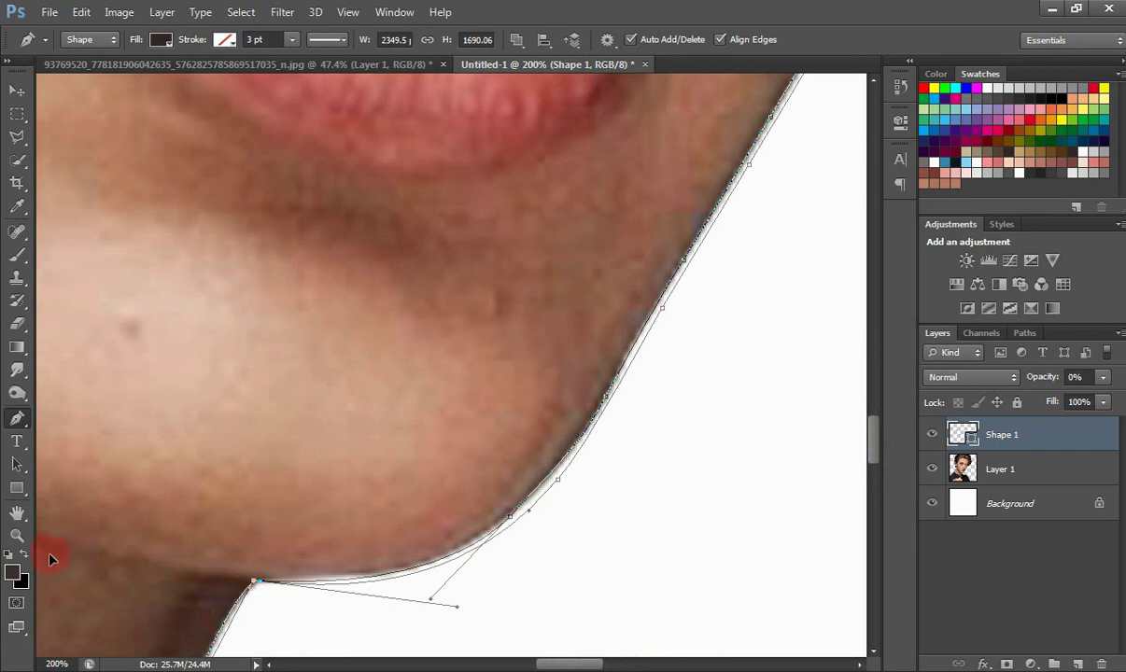
Step: Start a jawline outline at the chin's junction with the neck and trace it up along the left jaw
key(ctrl+minus)
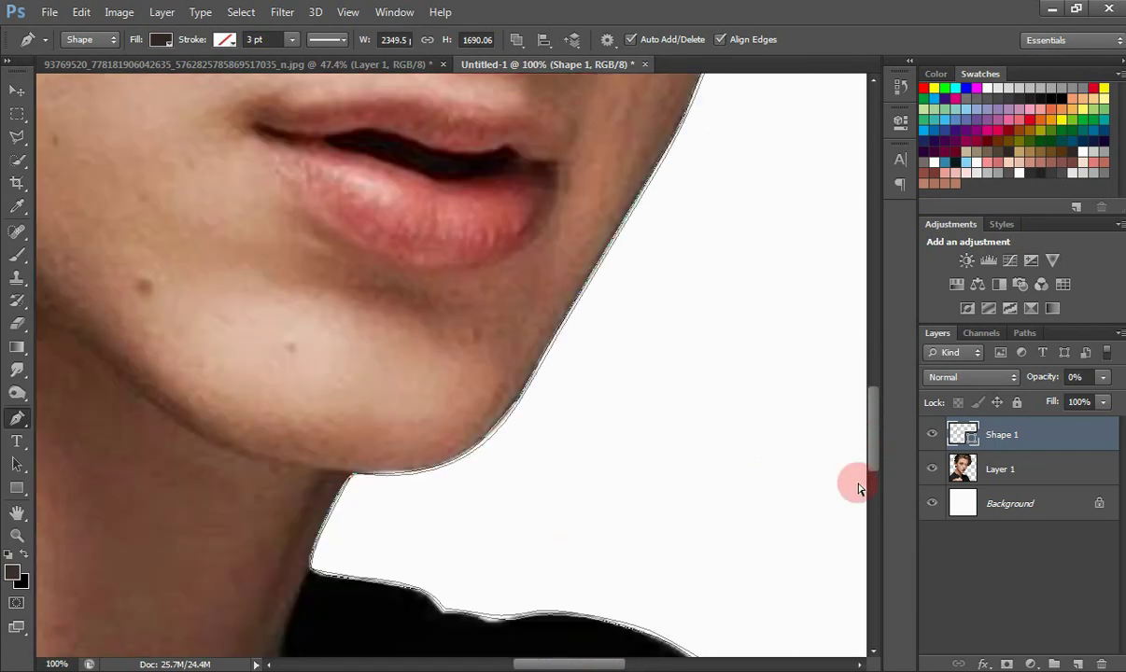
key(ctrl+minus)
drag(870, 470, 869, 409)
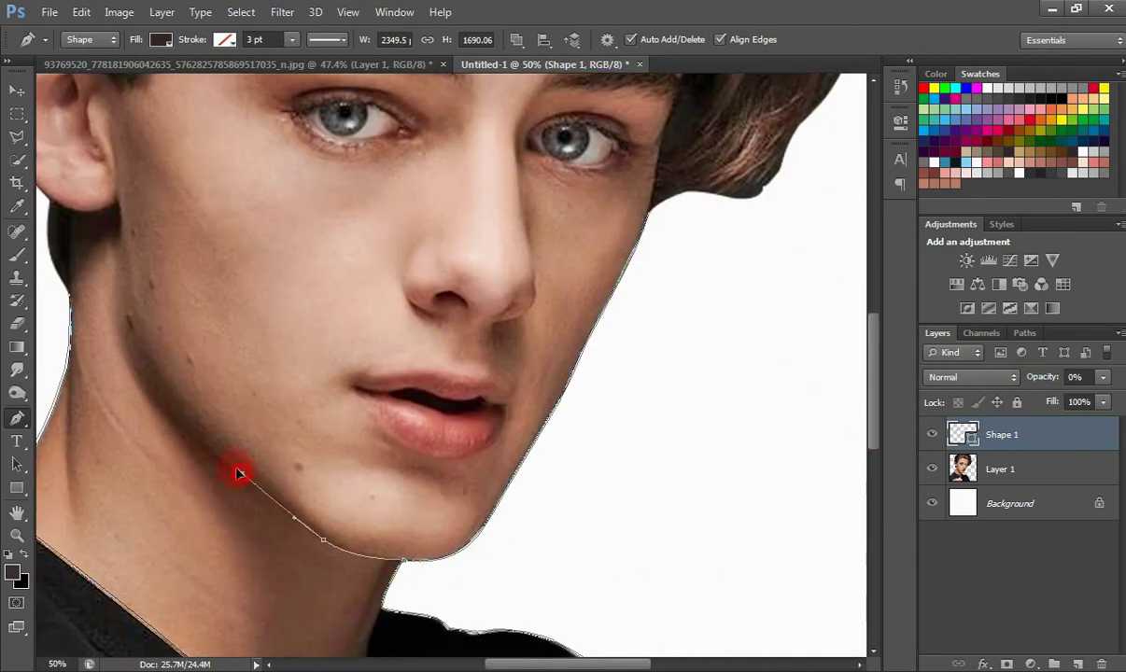
key(ctrl+plus)
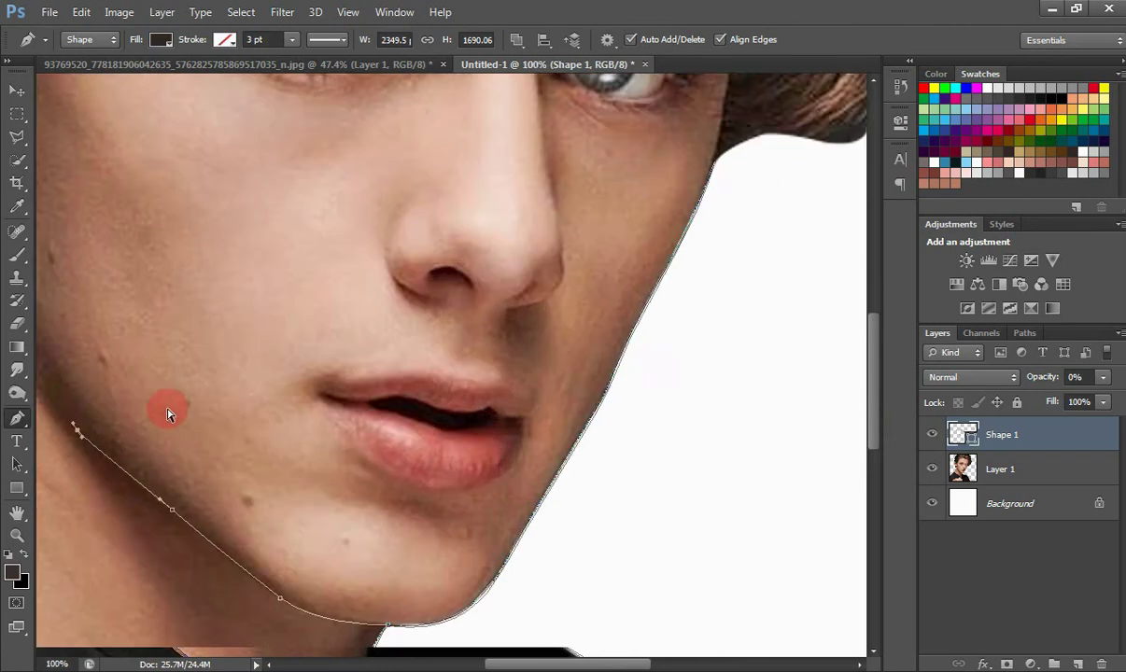
key(ctrl+plus)
drag(871, 394, 875, 434)
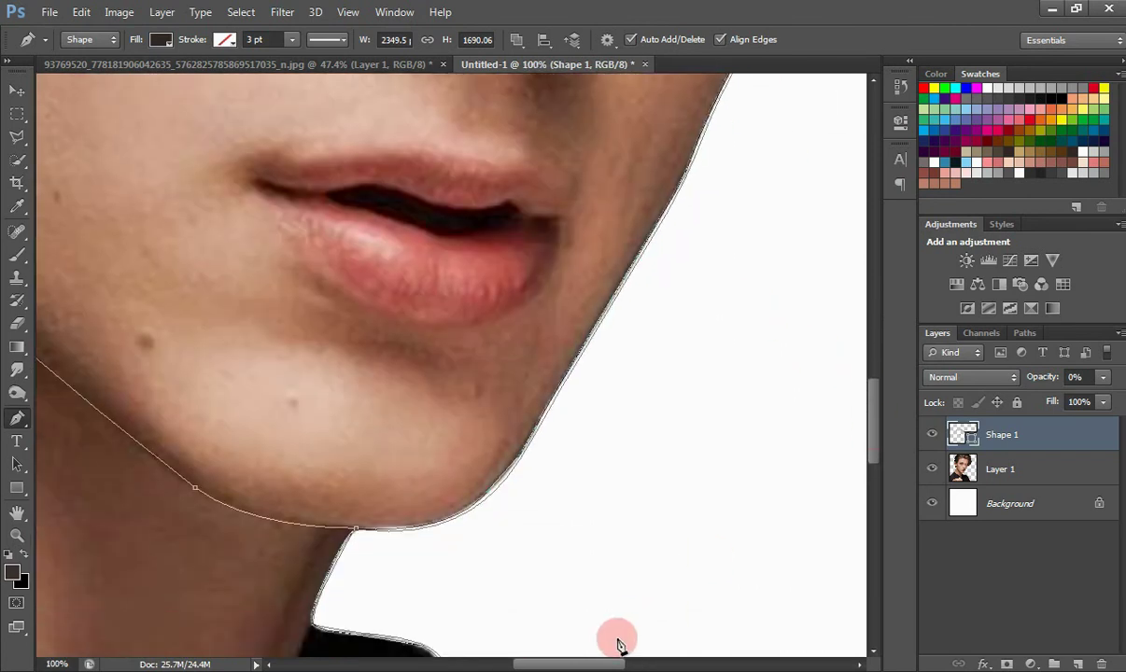
drag(609, 664, 568, 664)
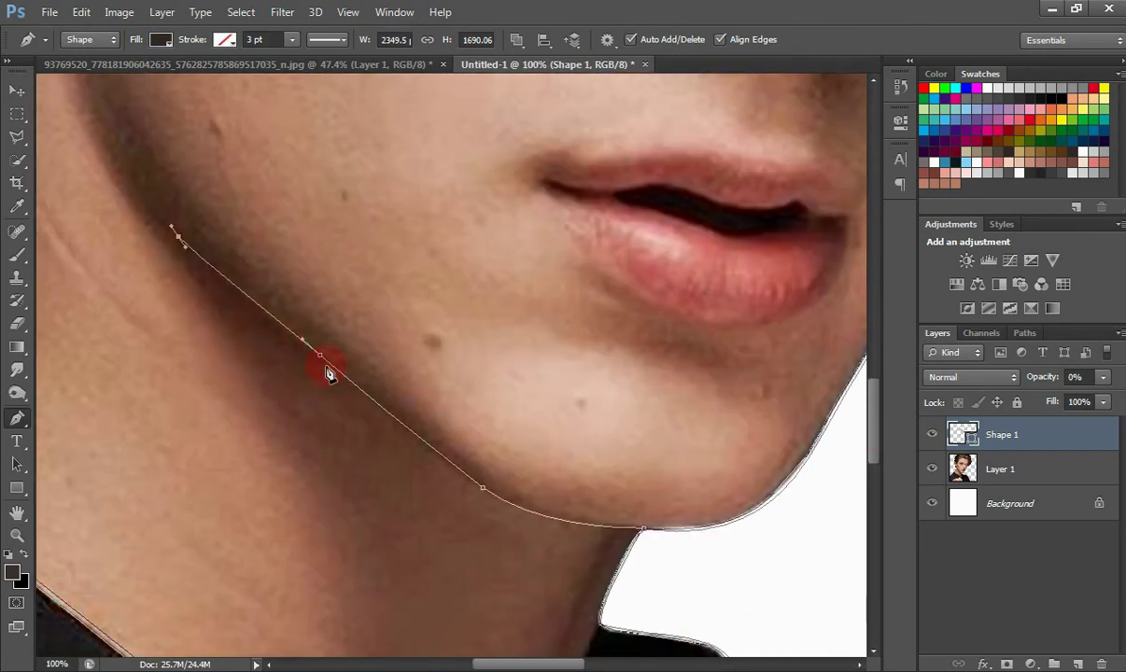
Step: Run the return edge slightly below the left jawline back to the chin to form a thin outline
drag(336, 378, 502, 509)
key(ctrl+plus)
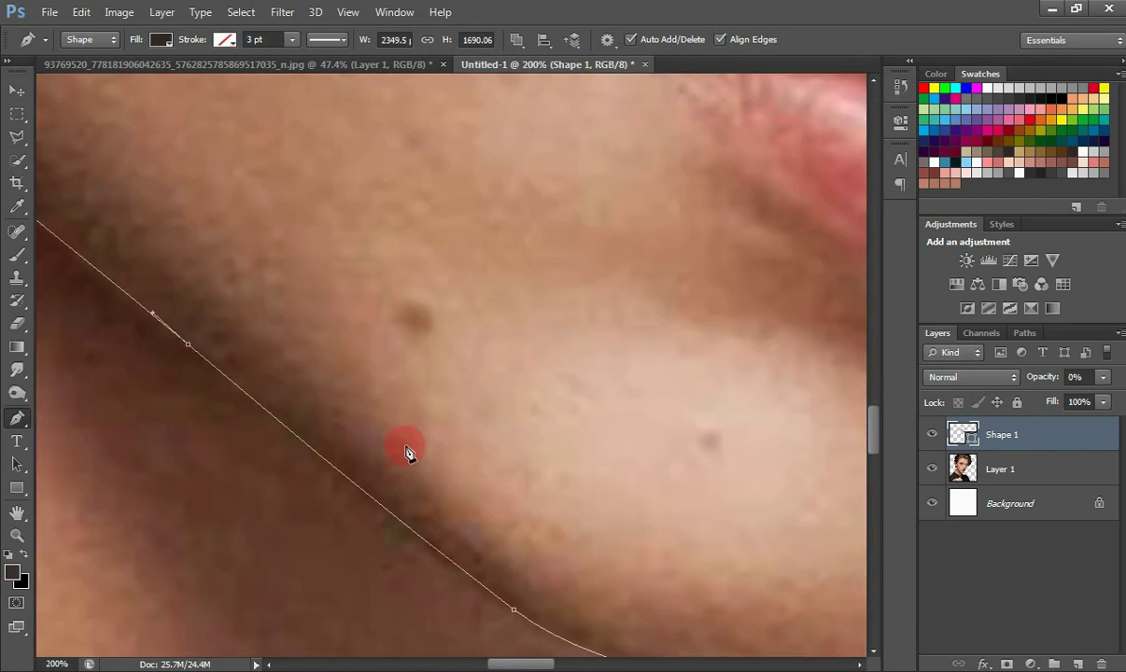
drag(528, 665, 506, 665)
drag(511, 397, 625, 477)
key(ctrl+z)
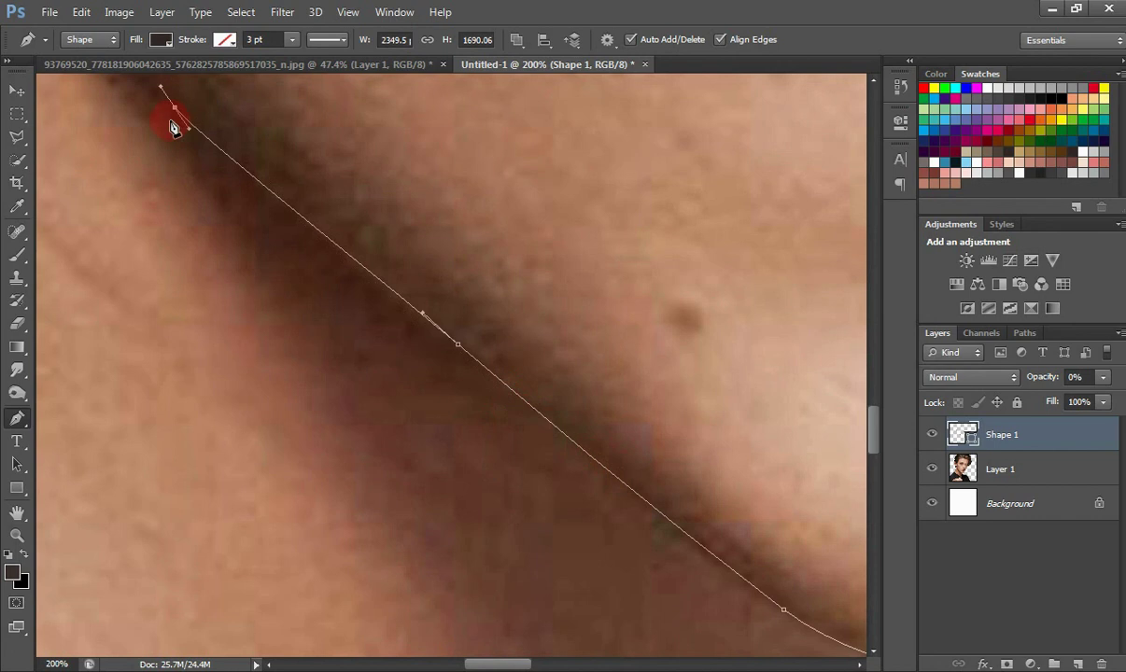
drag(423, 326, 575, 458)
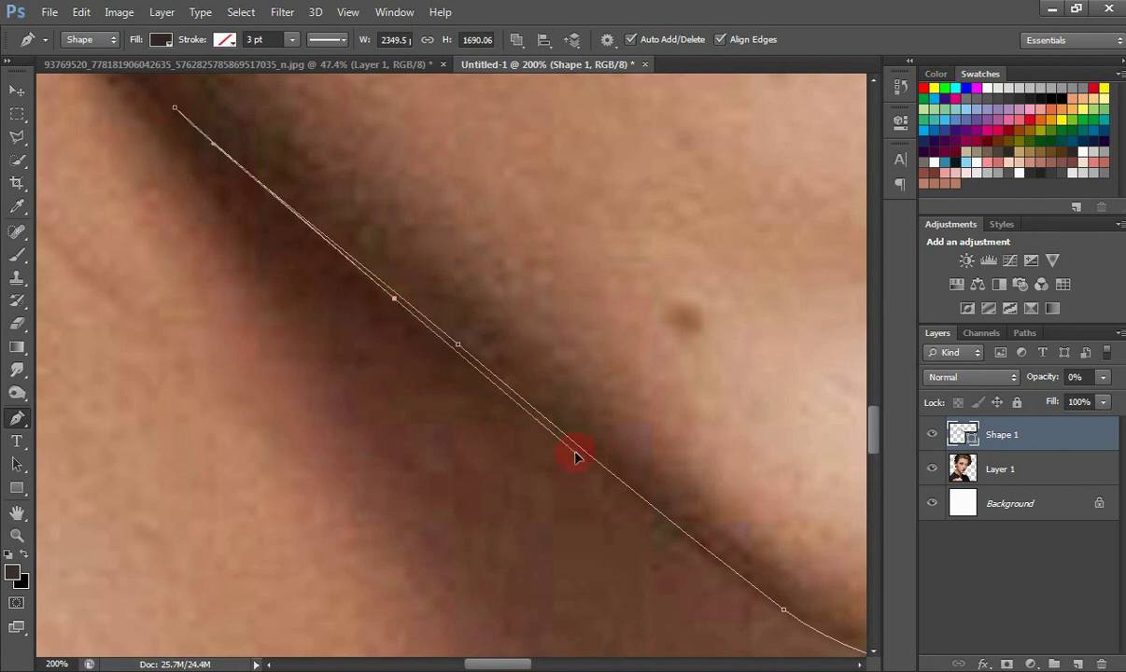
click(711, 563)
drag(513, 666, 534, 666)
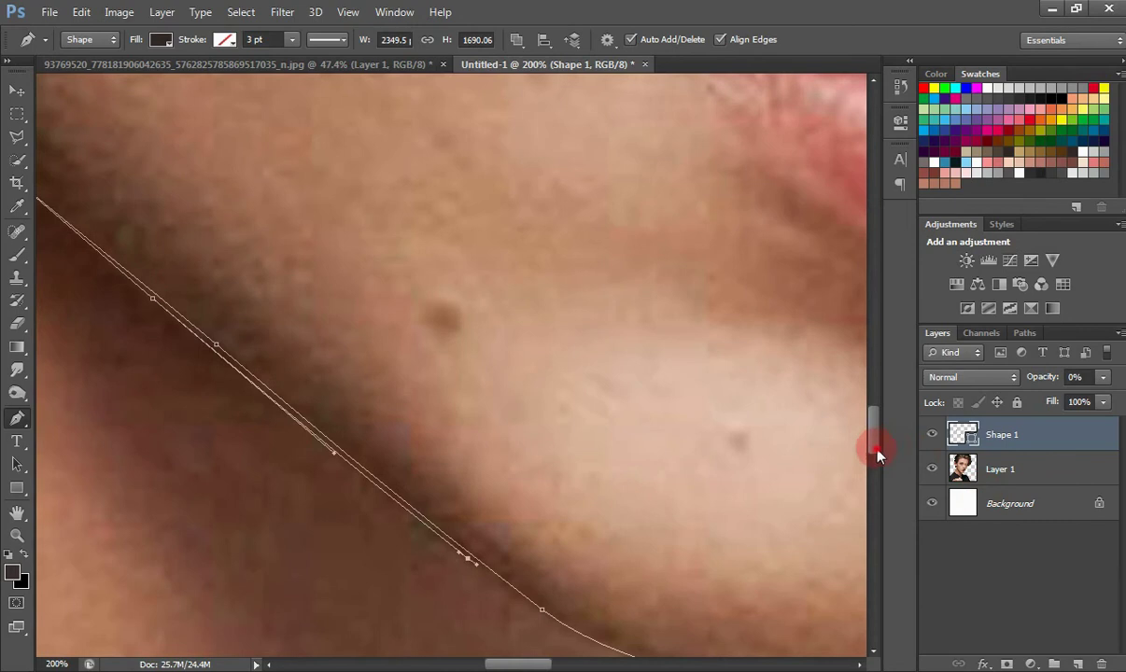
drag(878, 451, 713, 478)
Step: Fit the whole canvas in view and set the Shape 1 layer's opacity to 100%
key(ctrl+minus)
key(ctrl+minus)
key(ctrl+minus)
key(ctrl+minus)
key(ctrl+minus)
key(ctrl+minus)
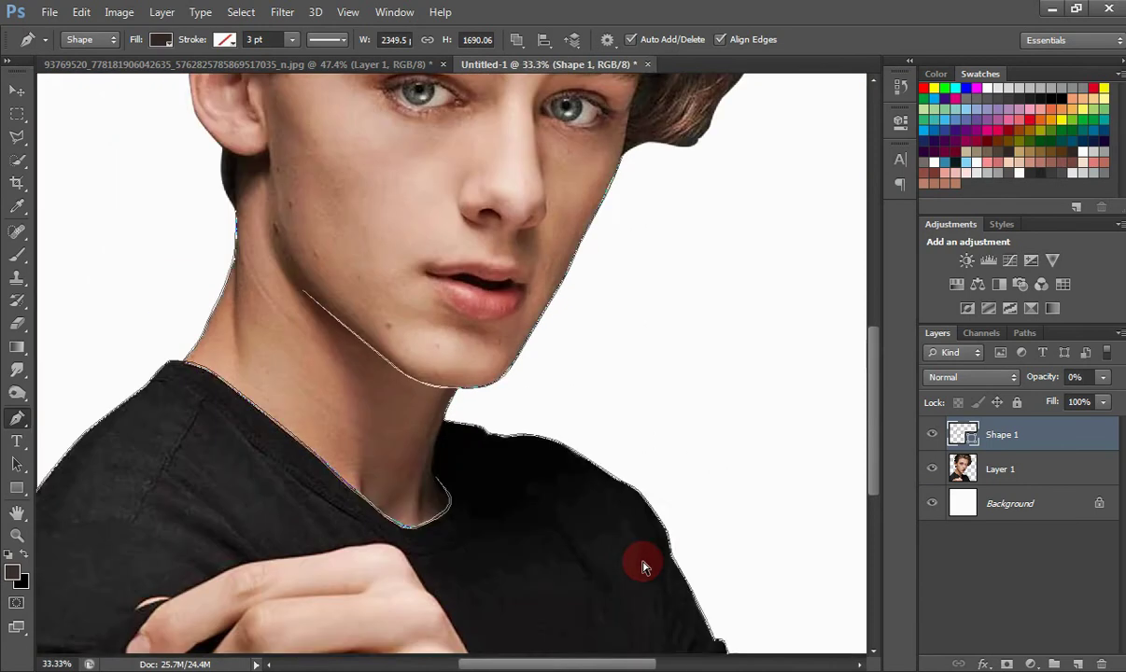
key(h)
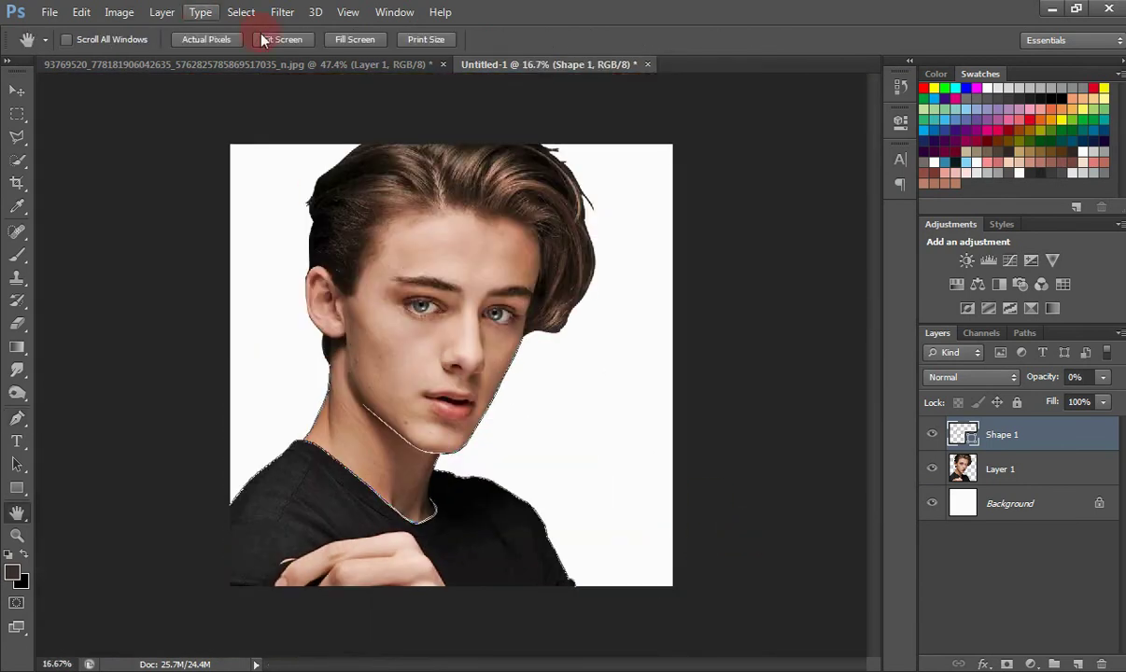
click(271, 39)
key(v)
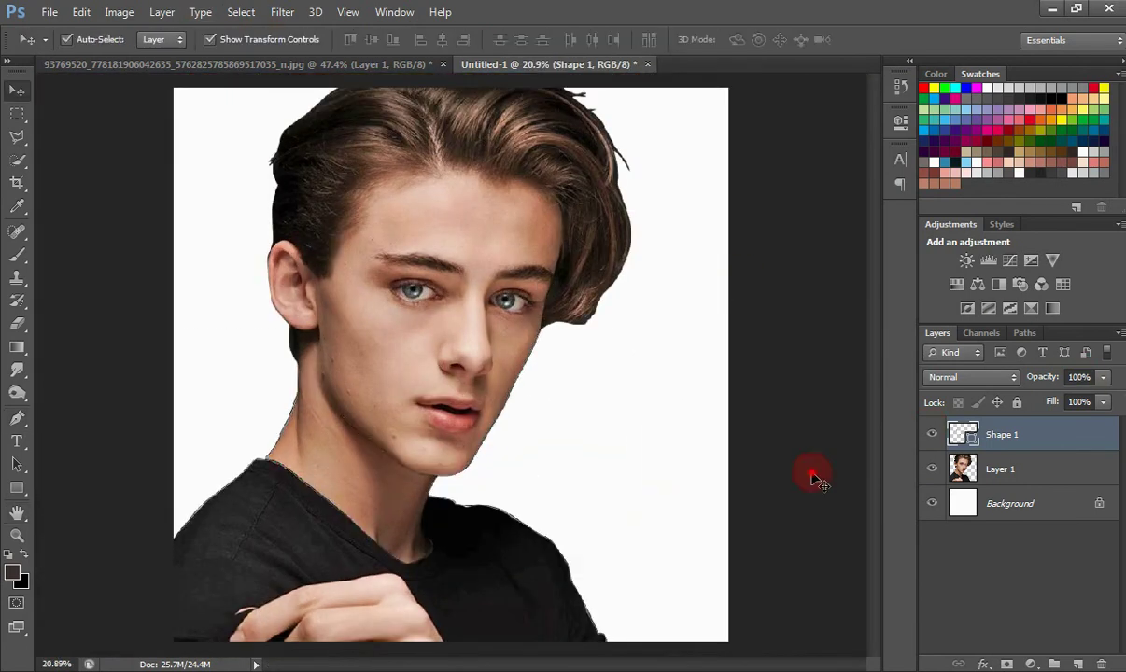
Step: Deselect the layers, then hide and show the portrait on Layer 1 to check the dark outlines on their own
click(810, 473)
click(933, 469)
click(933, 469)
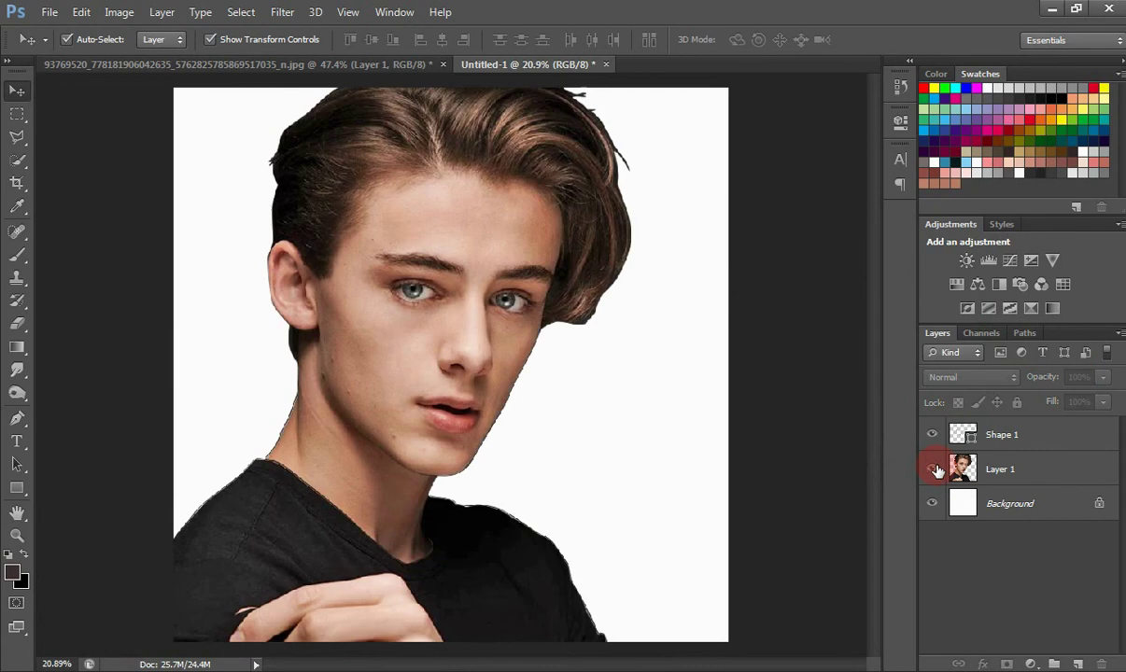
Step: Reselect the Shape 1 layer and set the Pen tool's path operation to Combine Shapes for further outlines
click(1006, 439)
click(654, 210)
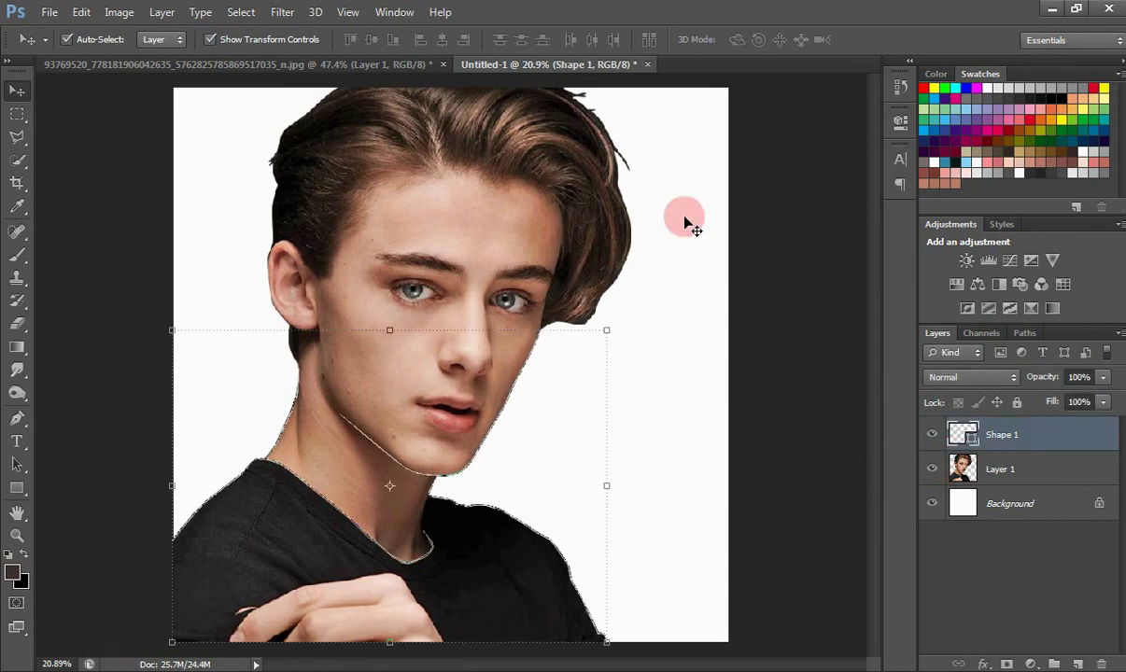
key(p)
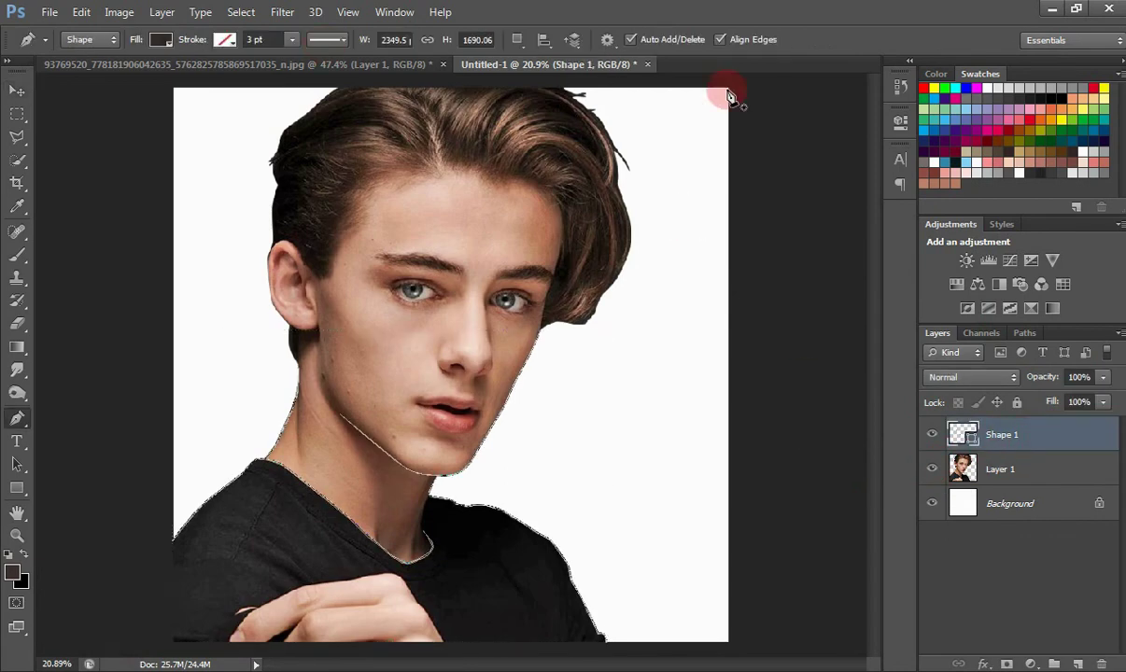
click(517, 39)
click(598, 68)
key(ctrl+plus)
key(ctrl+plus)
key(ctrl+plus)
key(ctrl+plus)
key(ctrl+plus)
key(ctrl+plus)
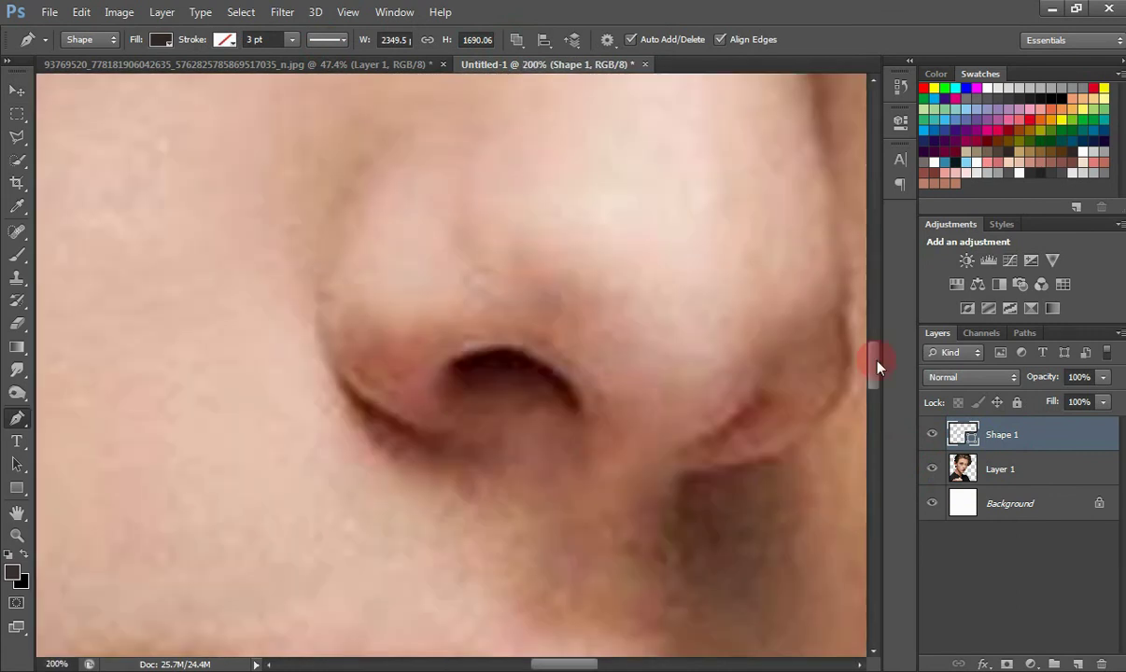
Step: Draw a filled dark crescent over the left nostril, with a curved upper edge and a flatter lower edge
drag(878, 367, 876, 371)
click(576, 365)
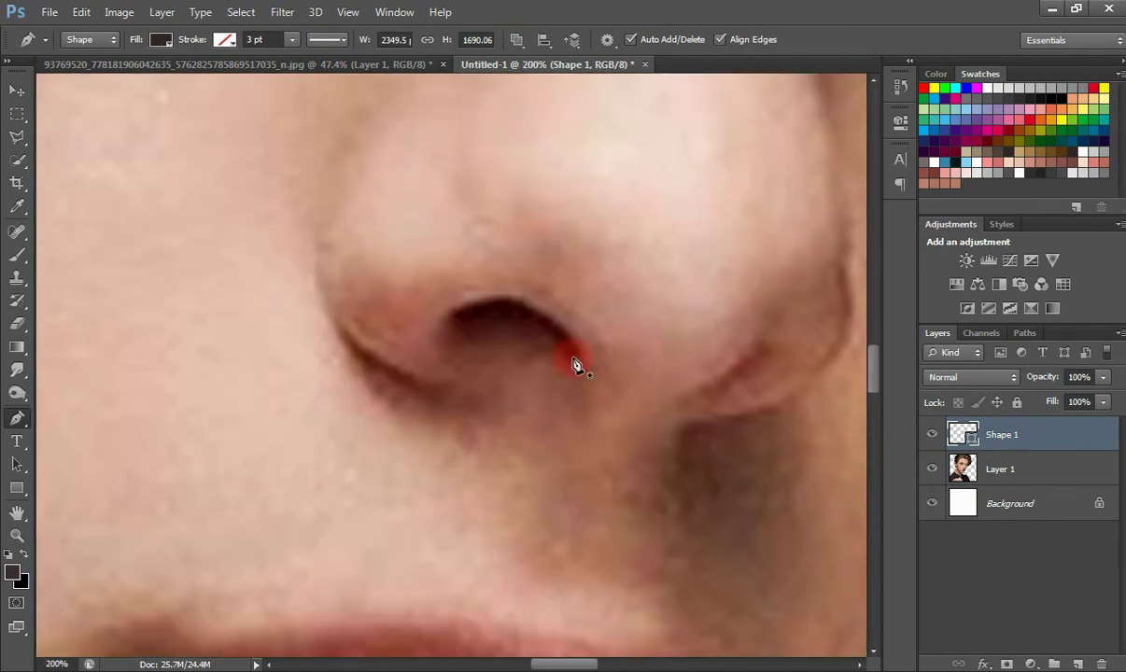
drag(468, 323, 443, 332)
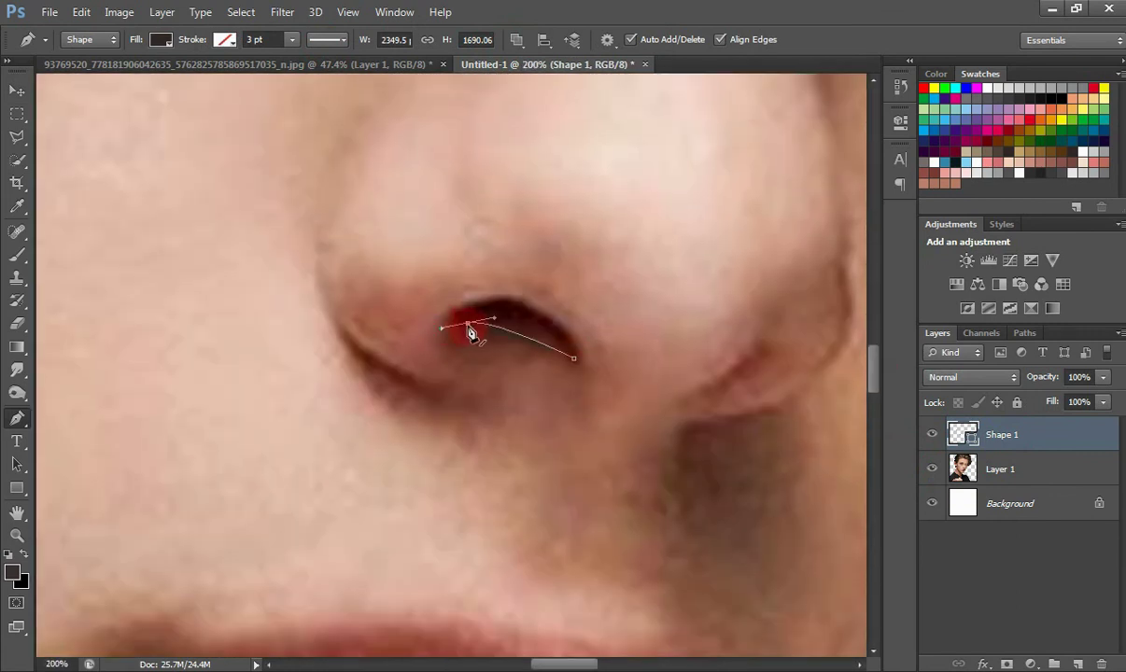
click(468, 324)
drag(623, 402, 642, 463)
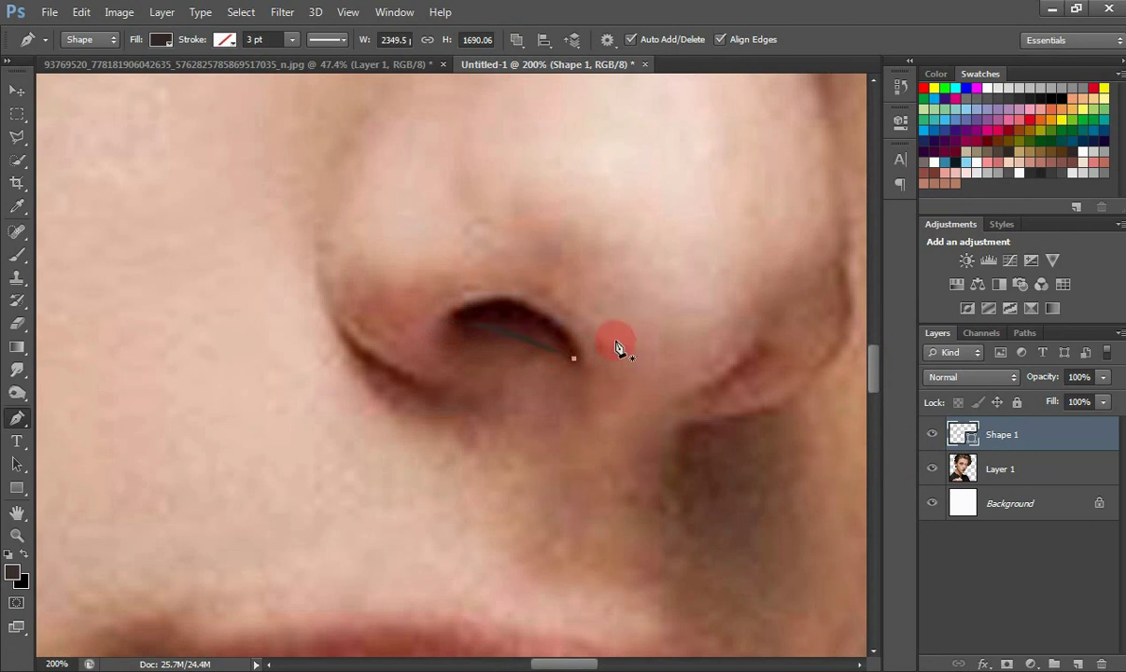
click(574, 360)
drag(444, 336, 440, 336)
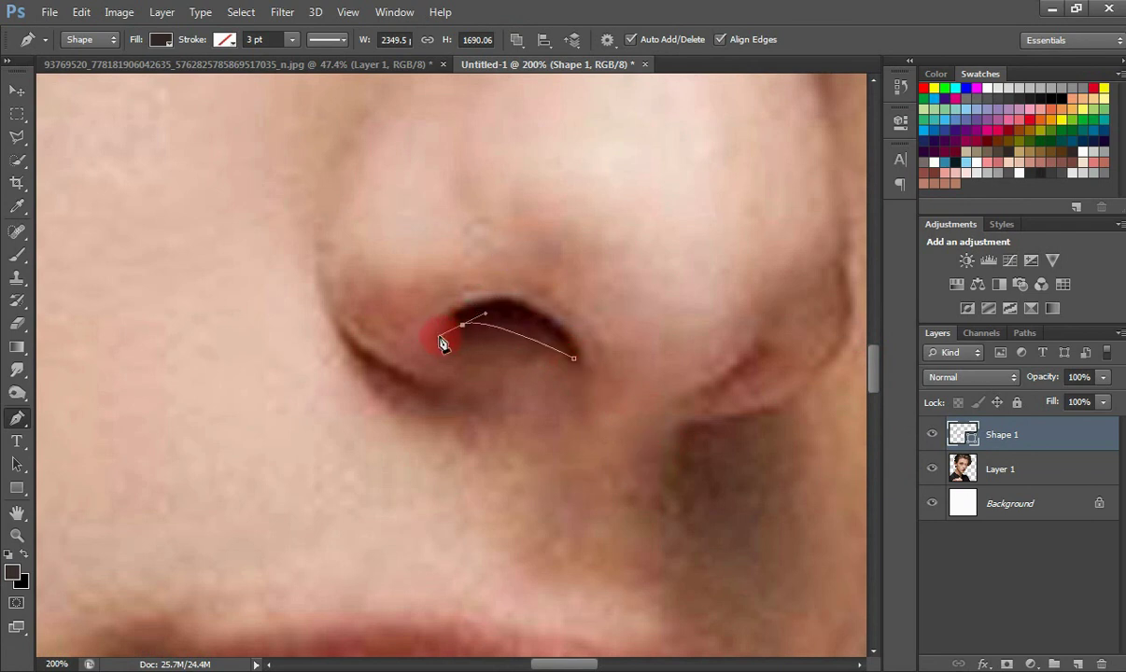
drag(574, 364, 627, 464)
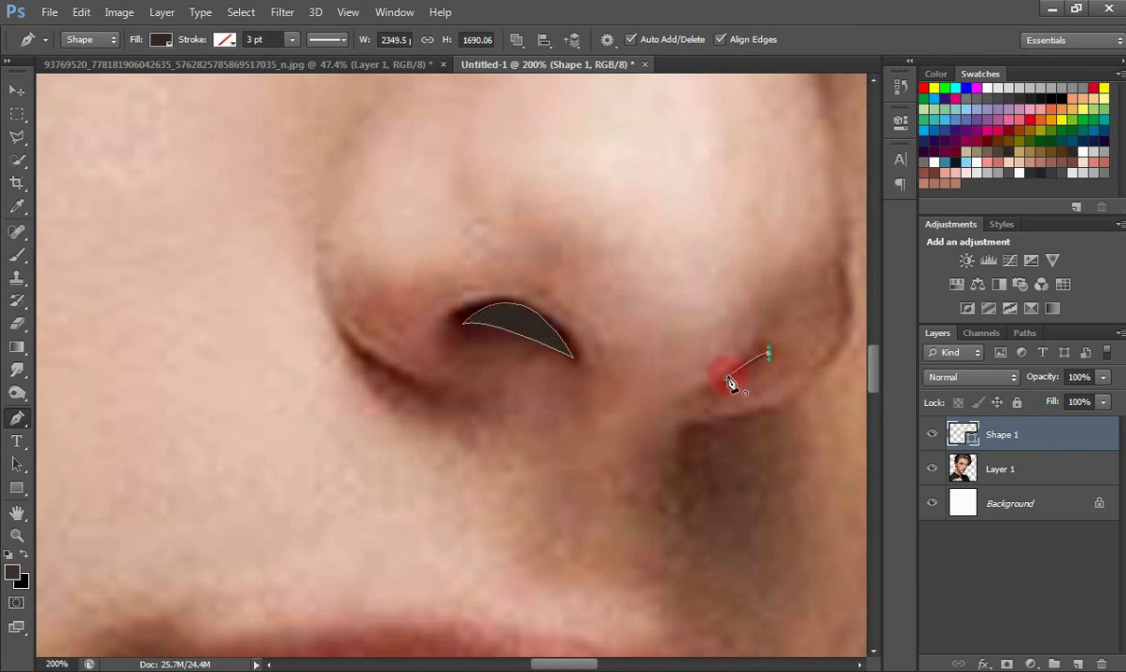
Step: Draw a small dark sliver over the right nostril crease and set the Shape 1 layer's opacity to 0%
drag(703, 390, 792, 437)
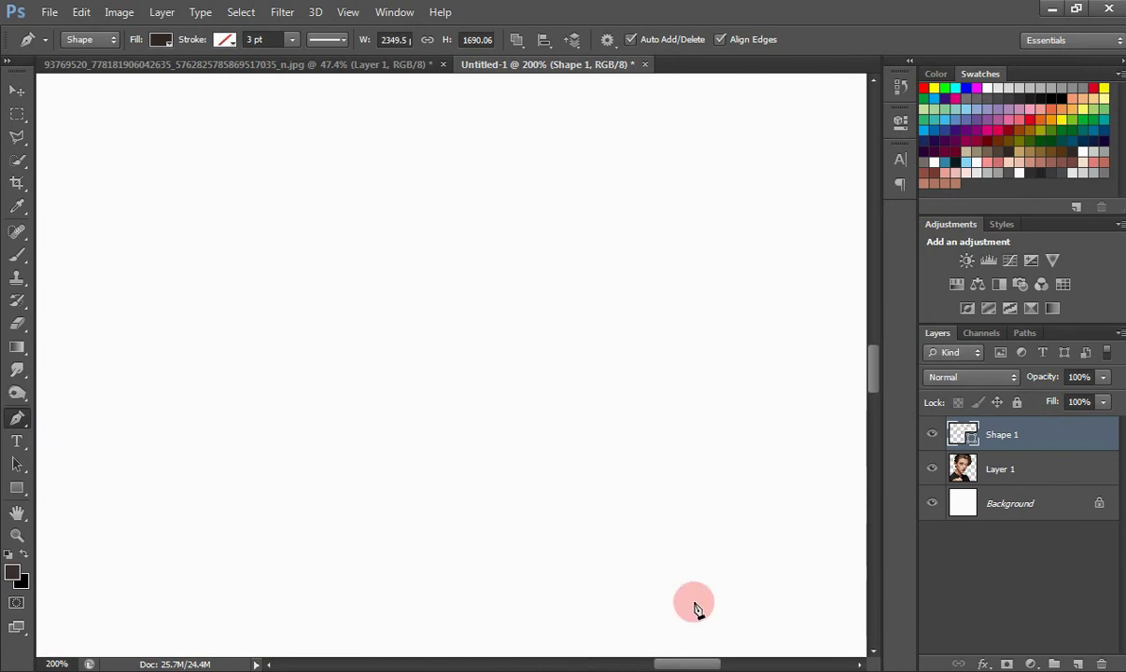
drag(671, 665, 533, 664)
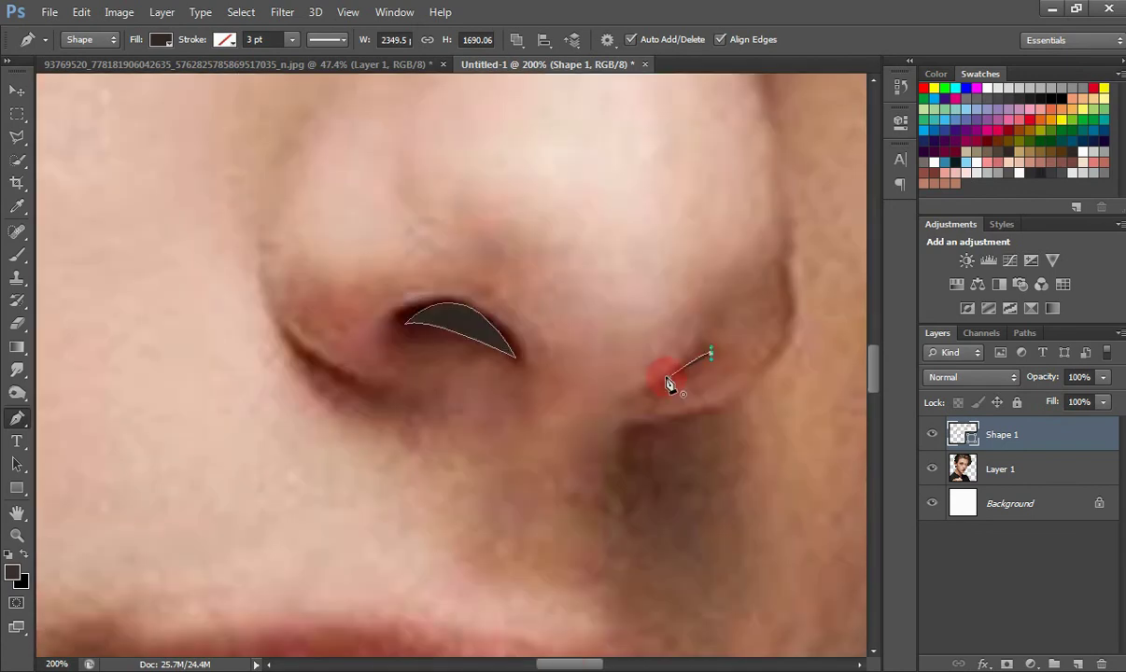
drag(633, 383, 633, 383)
drag(1050, 377, 292, 262)
Step: Outline the left nostril wing as a thin closed crescent from its upper side down to the nostril base
drag(878, 364, 875, 341)
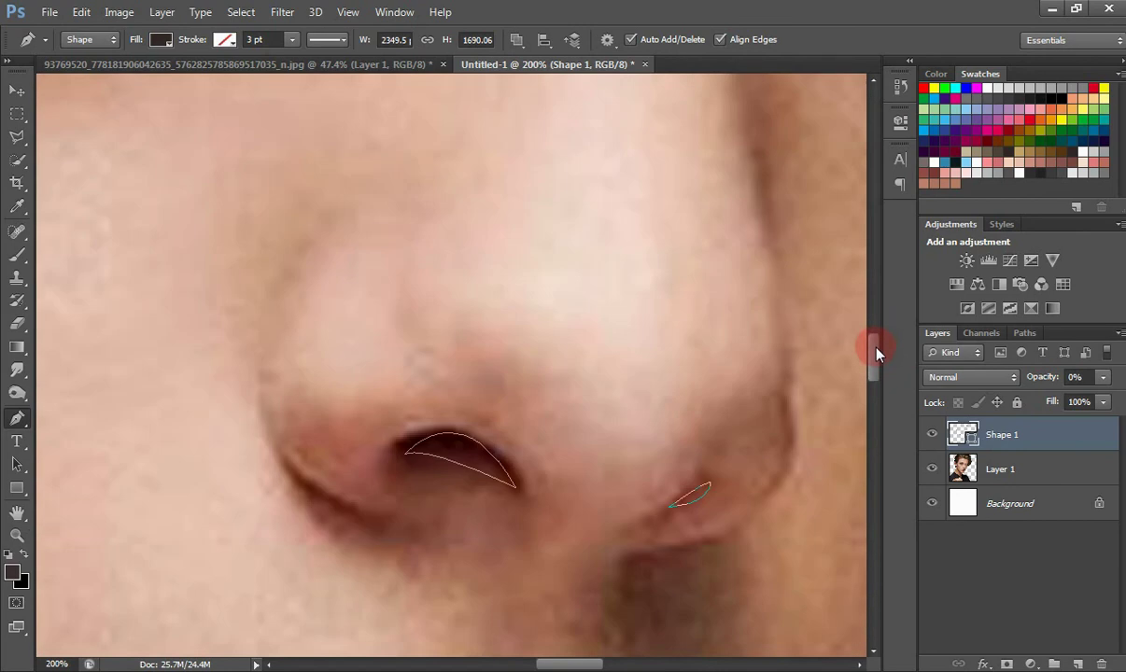
click(331, 229)
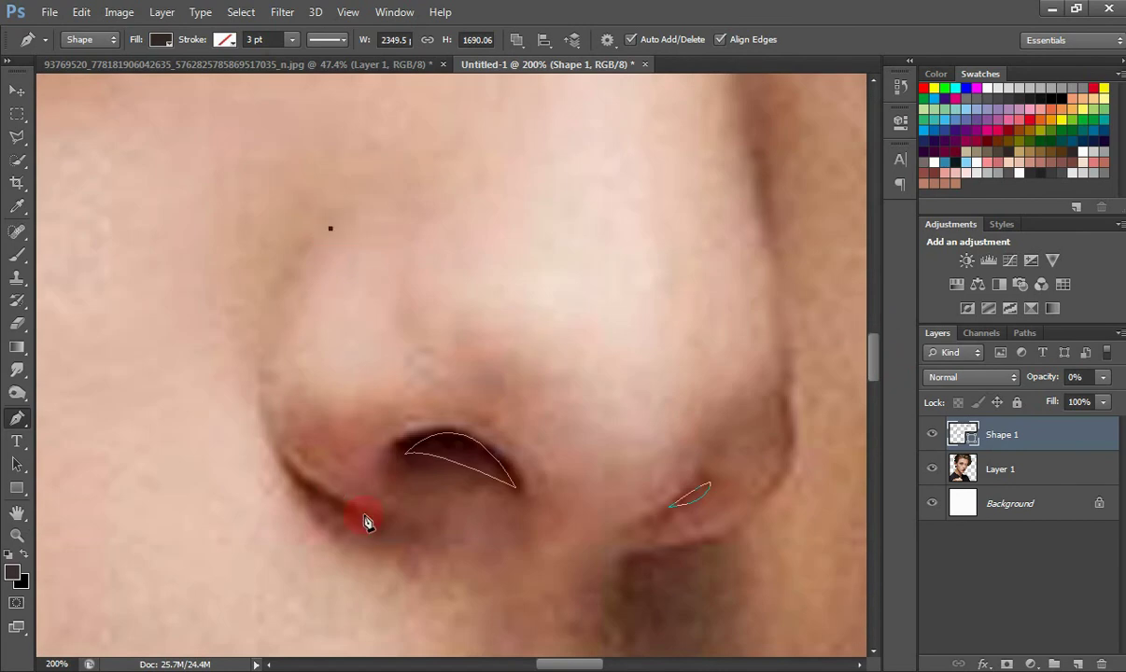
drag(364, 516, 579, 578)
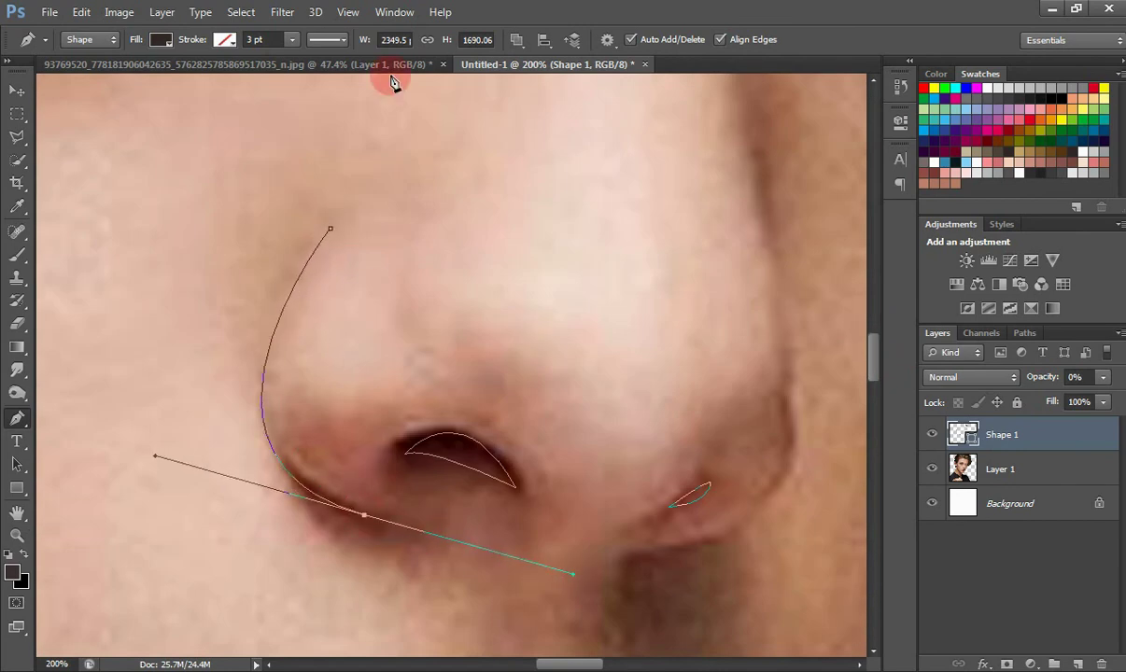
click(367, 520)
drag(334, 234, 510, 112)
Step: Trace a curve around the right nostril wing from its upper side down to the shadow under the nose
scroll(850, 351, down, 5)
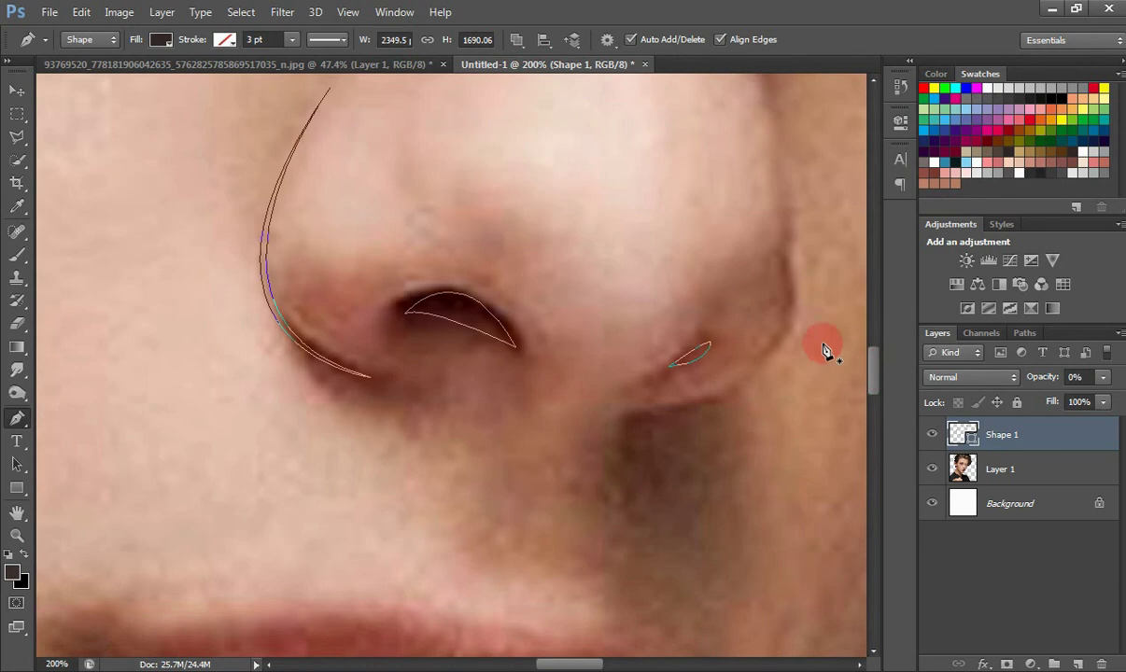
click(781, 198)
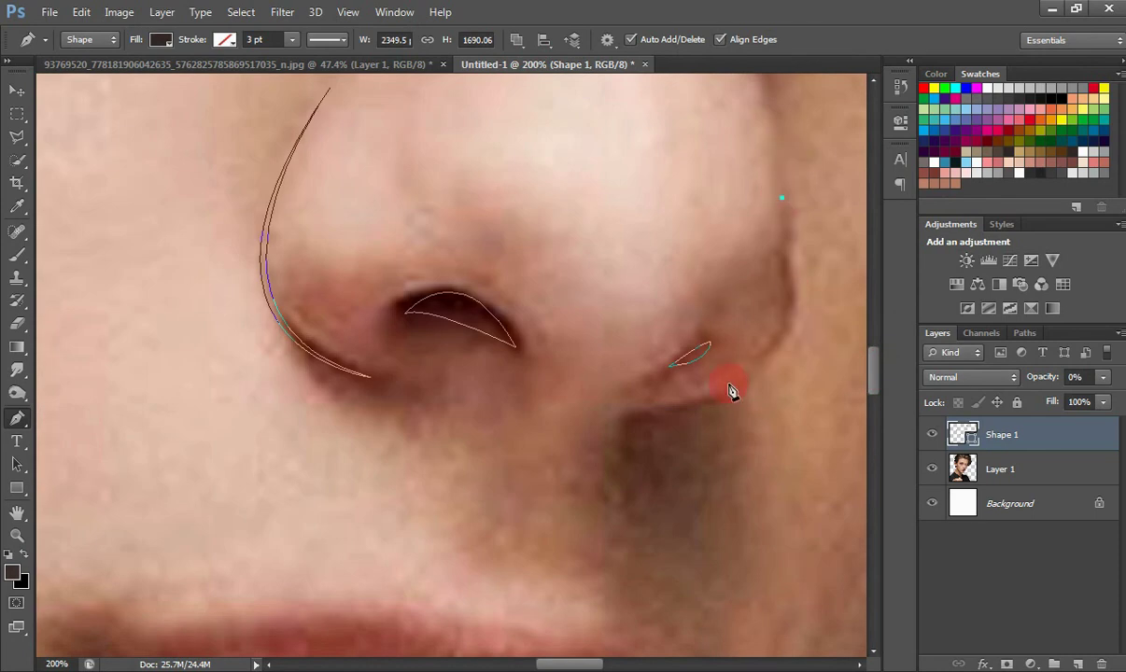
drag(728, 390, 509, 455)
click(784, 252)
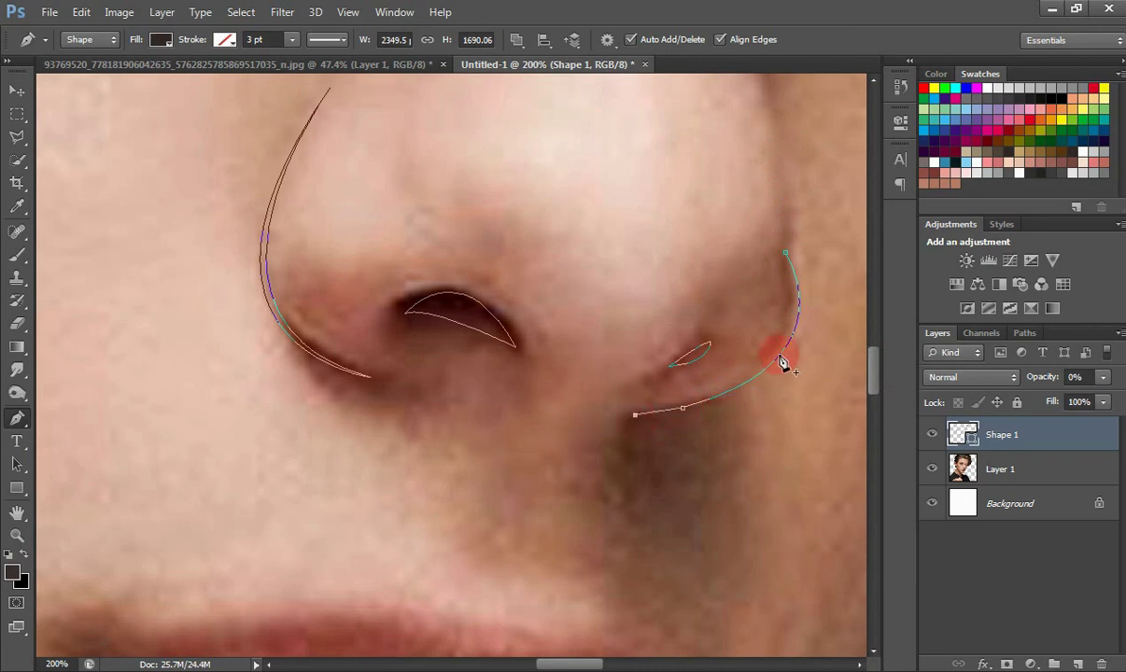
Step: Run a return edge slightly outside the right nostril wing's curve back to its start to close a thin outline
key(ctrl+plus)
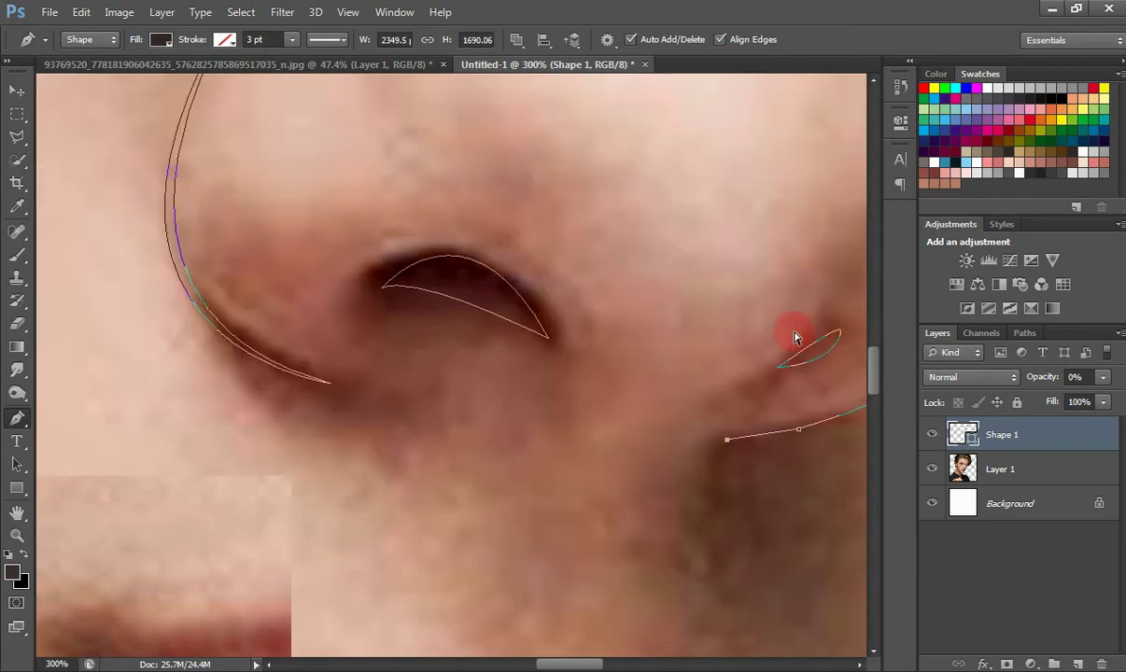
mouse_move(567, 665)
mouse_down()
mouse_move(600, 666)
mouse_move(590, 666)
mouse_up()
click(602, 327)
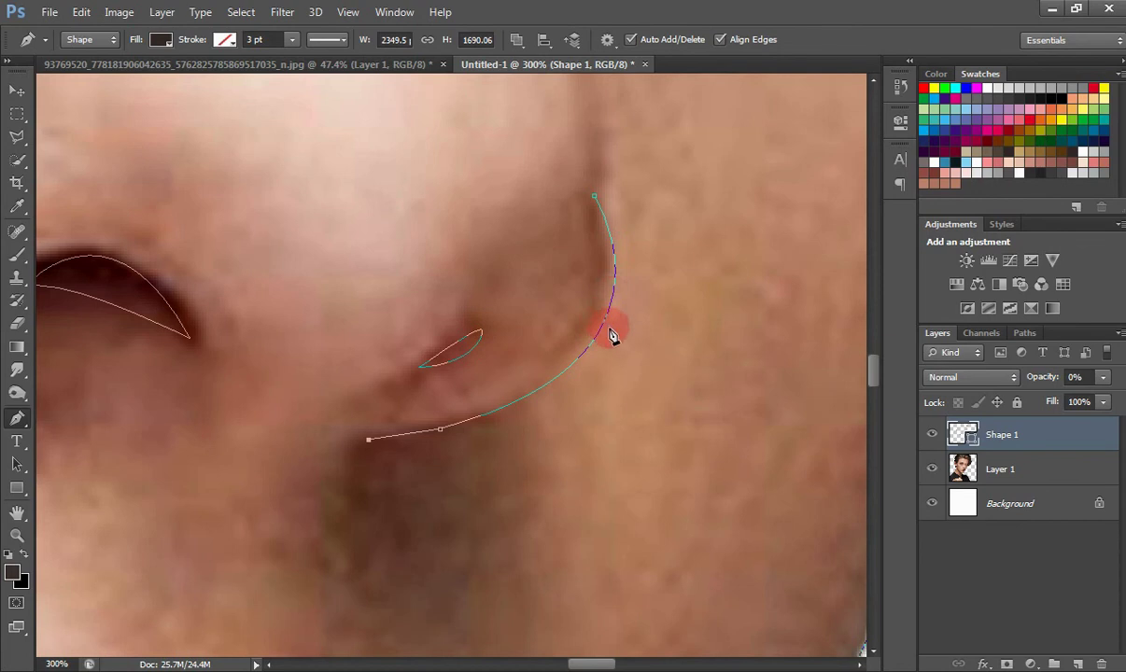
drag(610, 329, 676, 184)
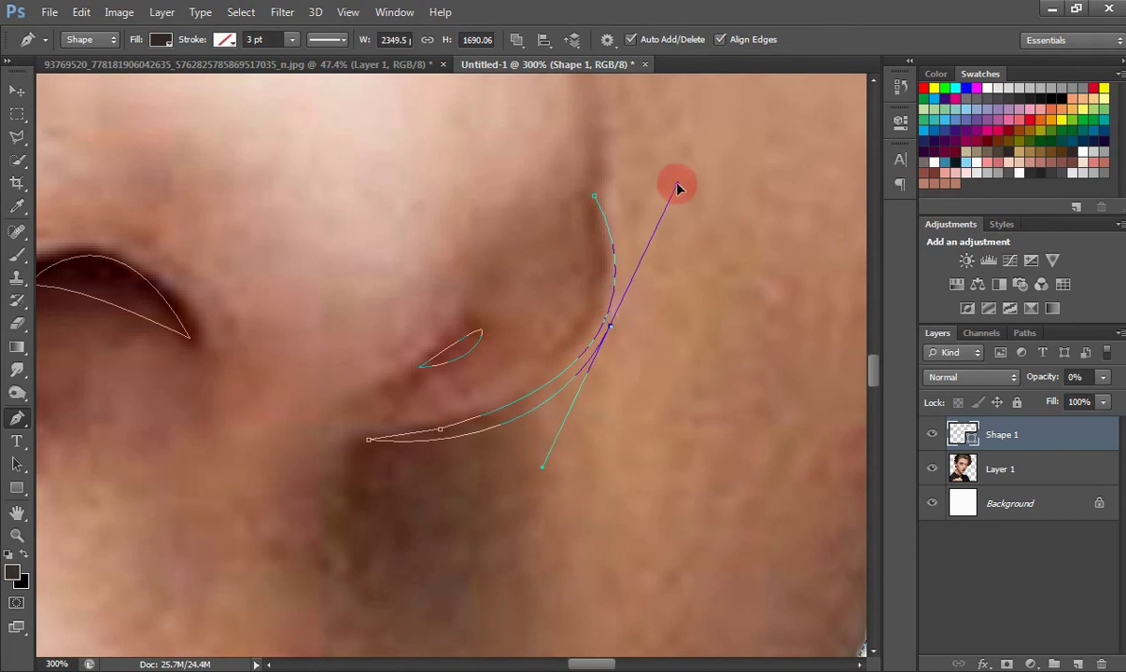
click(612, 325)
drag(611, 329, 617, 316)
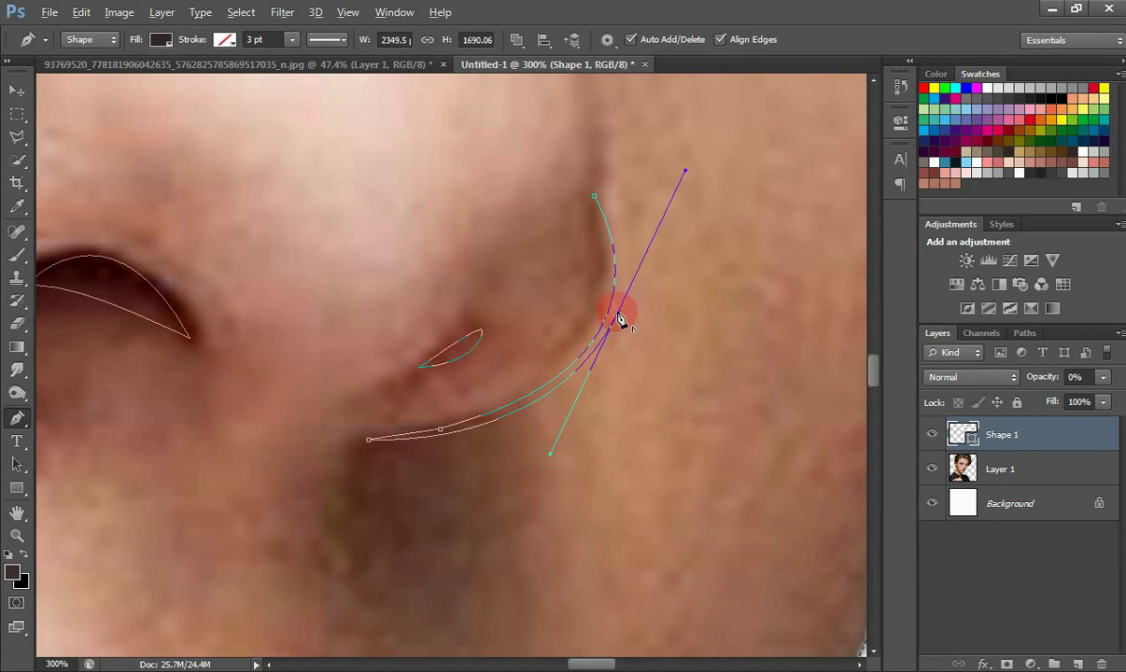
alt+click(618, 314)
drag(595, 195, 570, 167)
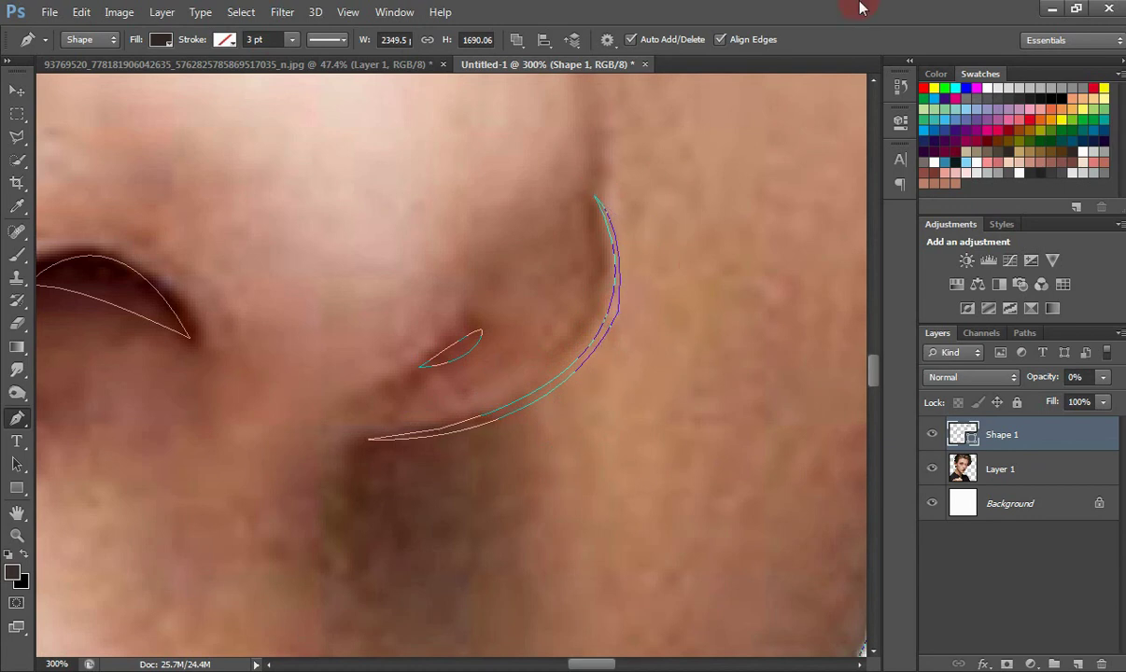
scroll(874, 375, up, 2)
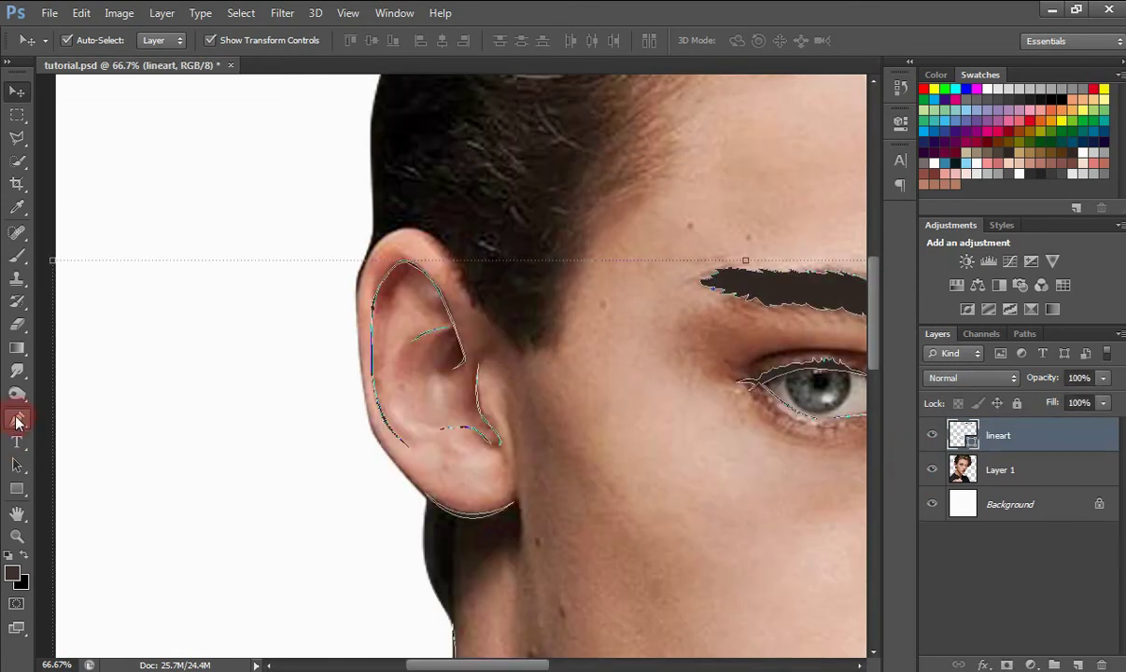
Step: Activate the Pen tool and set its path operation to draw the next shape on a new layer
click(17, 422)
click(517, 40)
click(651, 142)
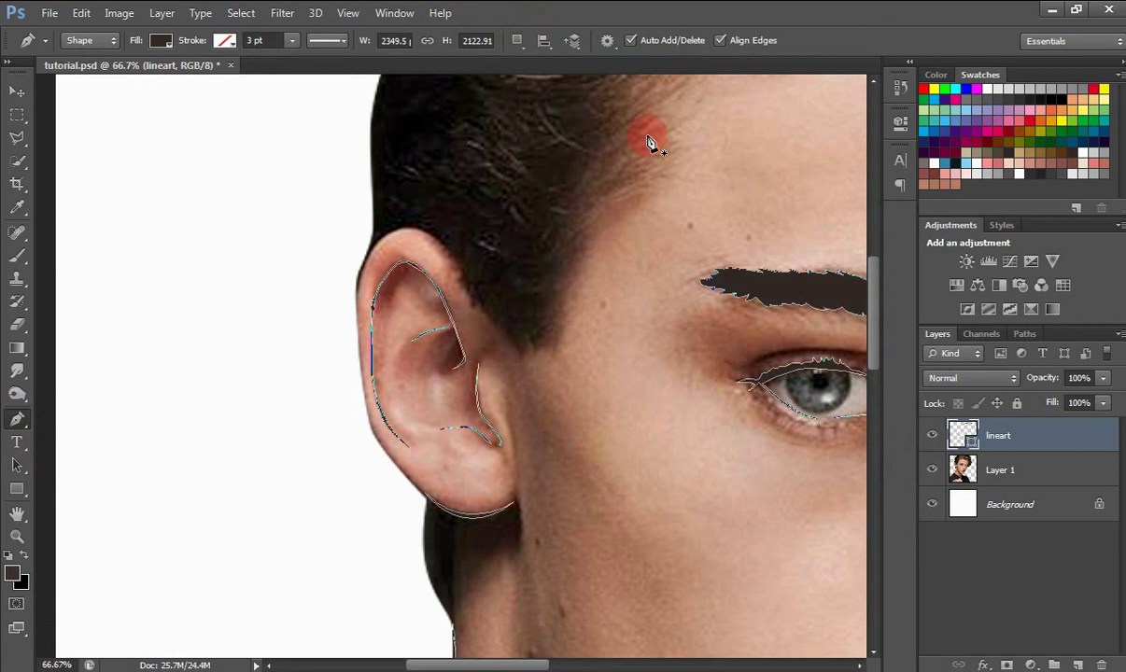
Step: Start a jagged path along the sideburn's lower edge from the temple and set the Shape 1 layer's opacity to 0%
mouse_move(880, 297)
mouse_down()
mouse_move(881, 341)
mouse_move(875, 282)
mouse_up()
key(ctrl+plus)
click(623, 393)
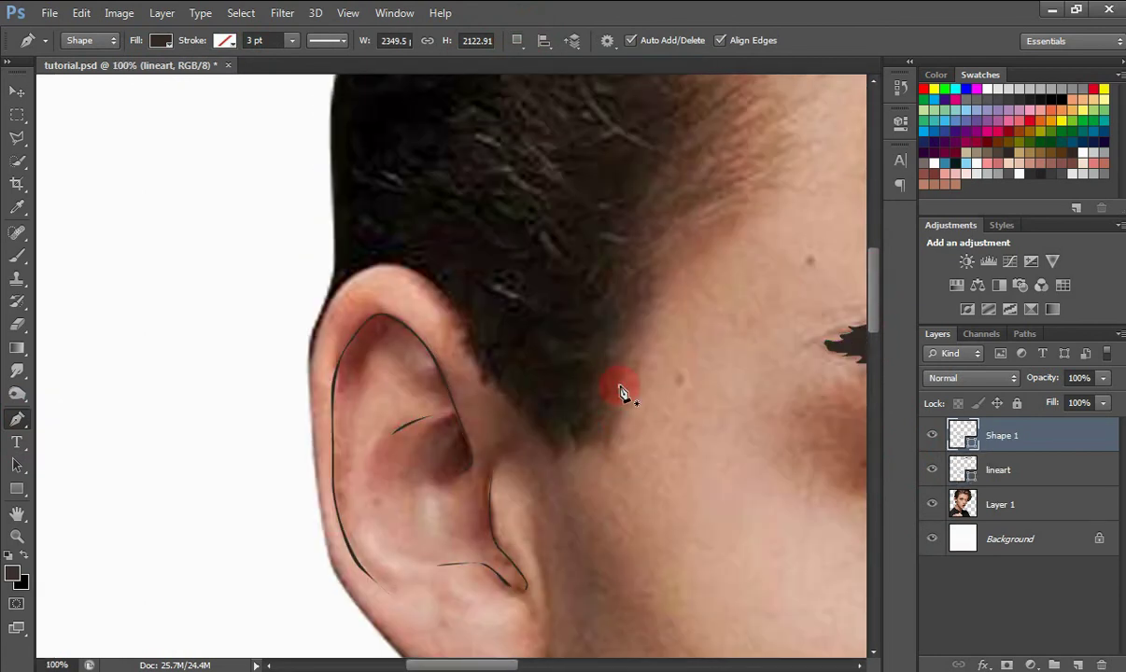
click(599, 435)
drag(587, 447, 532, 424)
click(563, 453)
click(555, 459)
drag(1051, 377, 511, 406)
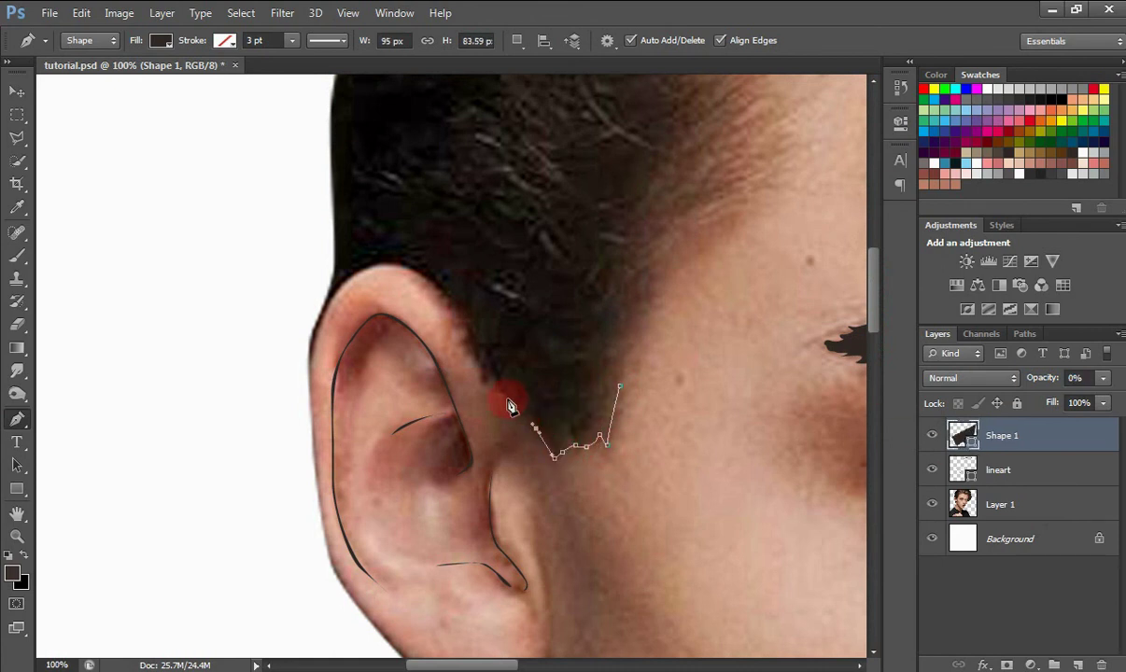
Step: Continue the jagged hairline path from the sideburn along the front of the ear to the ear's top
click(488, 376)
click(482, 367)
click(473, 357)
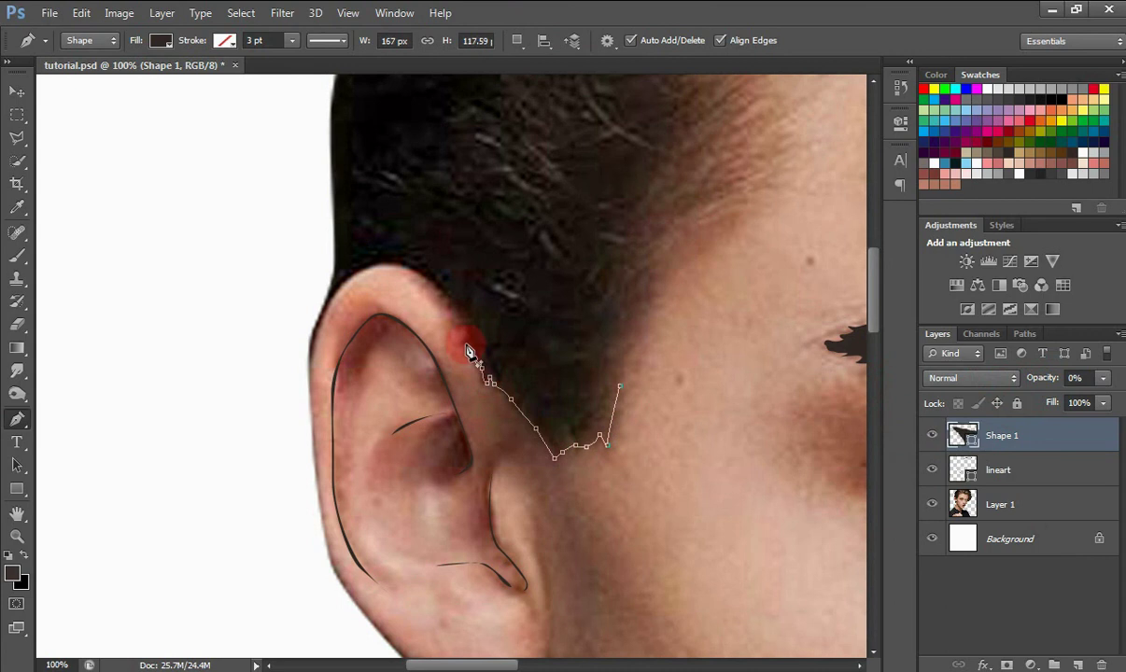
click(468, 346)
click(466, 326)
click(453, 313)
click(441, 303)
click(421, 268)
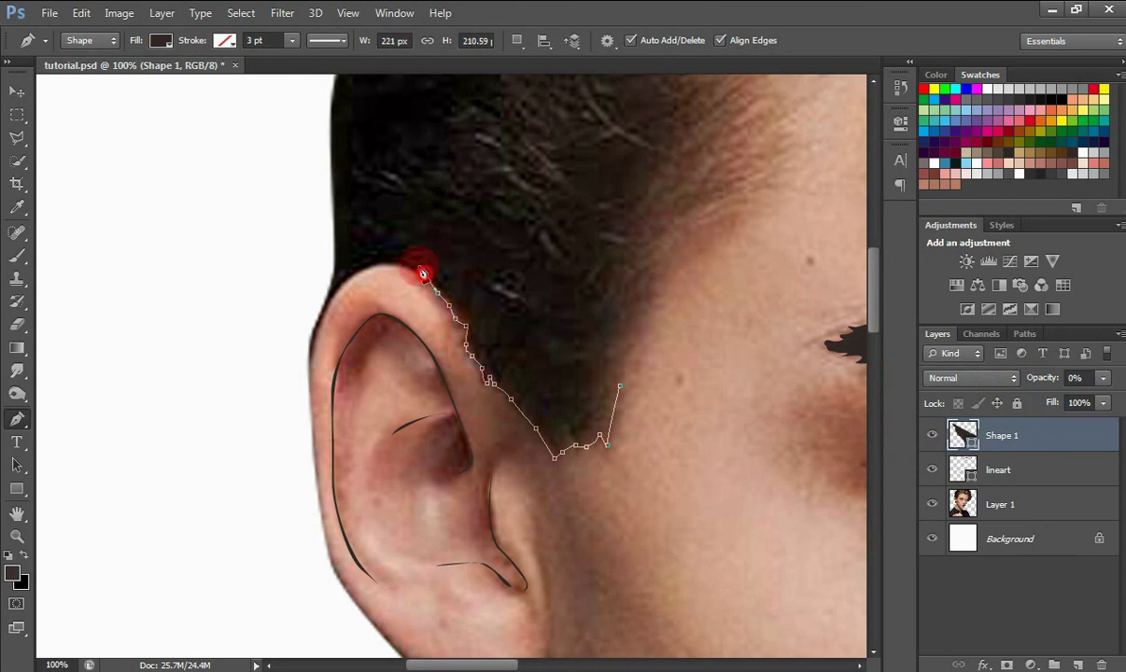
Step: Curve the path over the top of the ear and down its outer edge to the bottom of the earlobe
drag(313, 338, 282, 442)
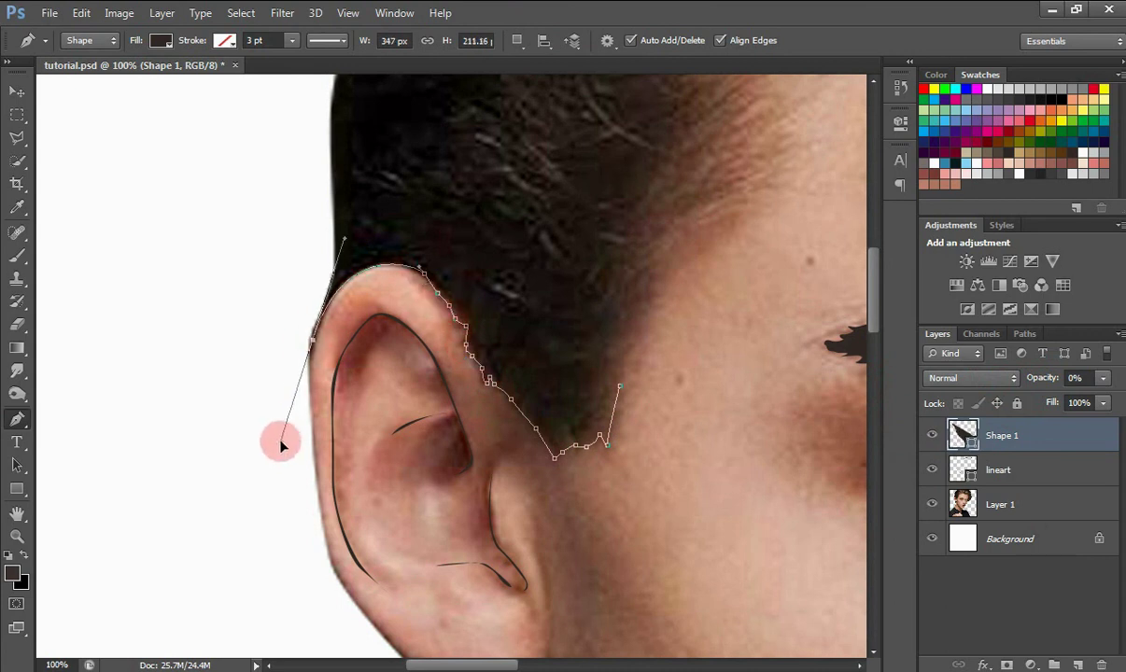
drag(867, 319, 874, 334)
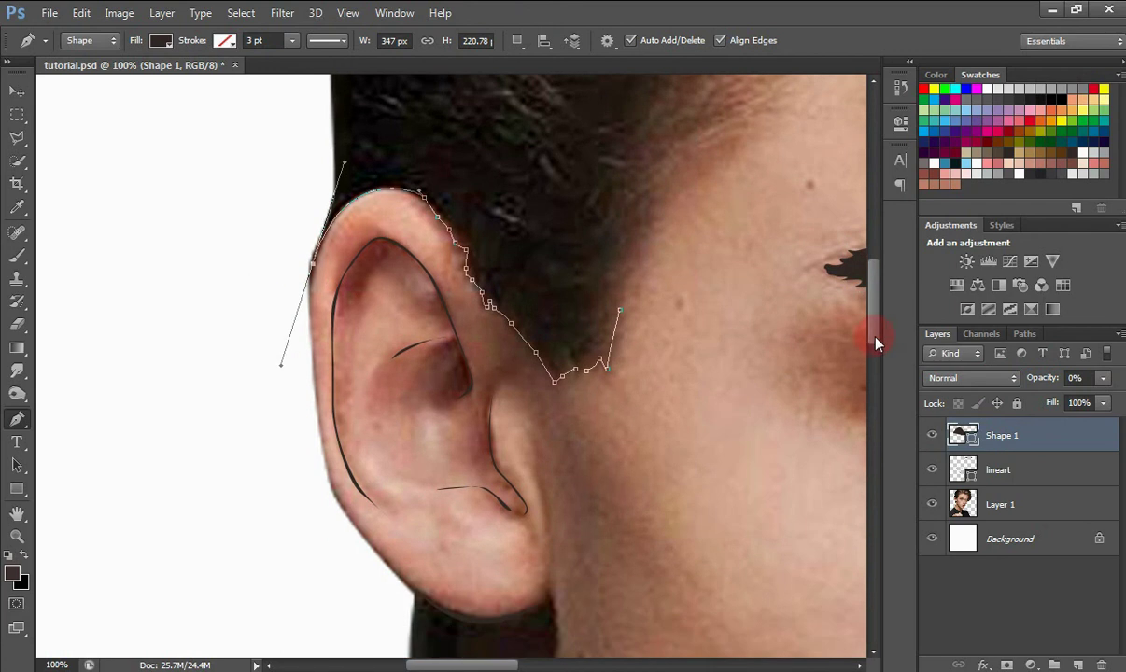
click(312, 269)
drag(346, 517, 400, 581)
click(540, 587)
scroll(871, 381, down, 2)
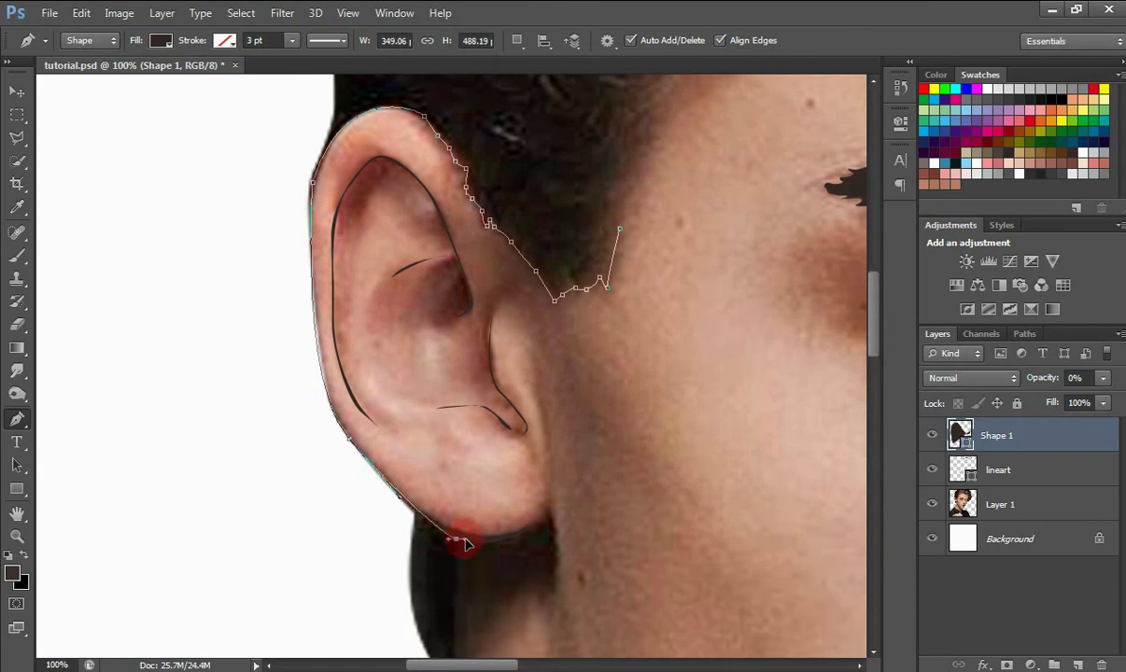
Step: Trace the patch of hair below the earlobe down to the neck and back up its outer edge to the ear
scroll(869, 359, down, 3)
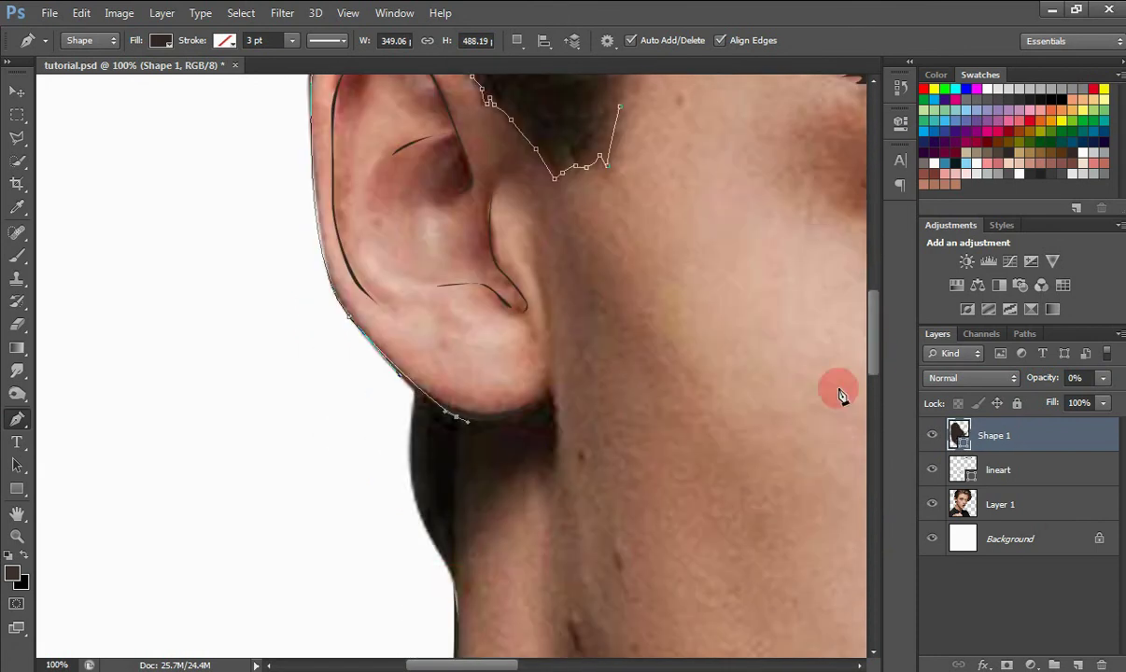
click(454, 590)
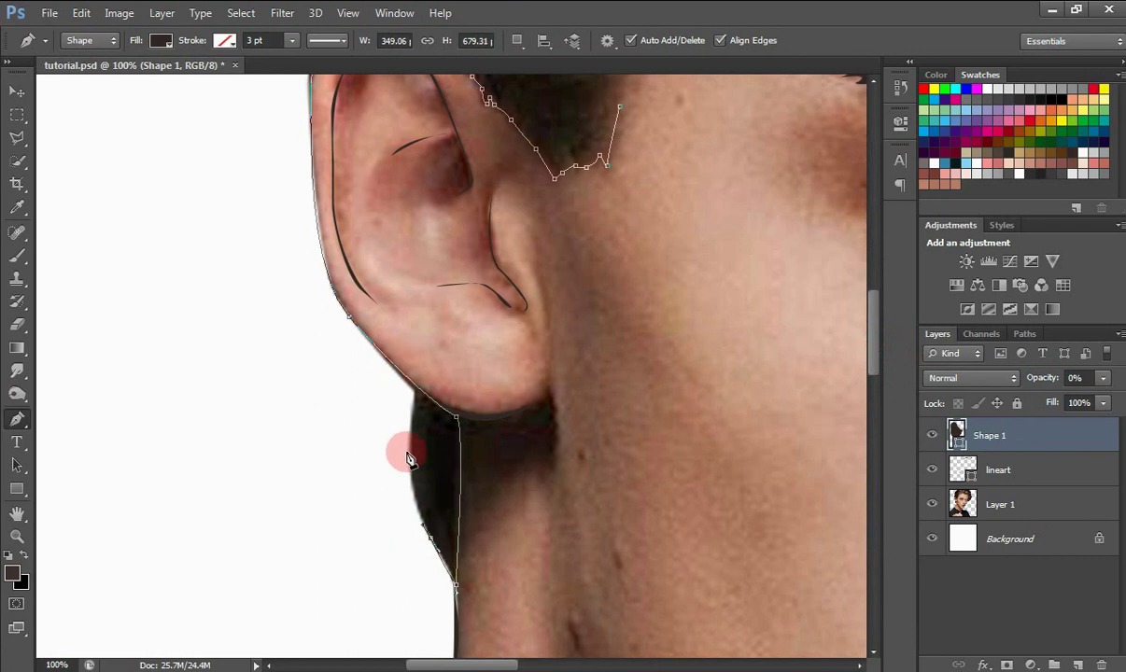
drag(411, 446, 420, 422)
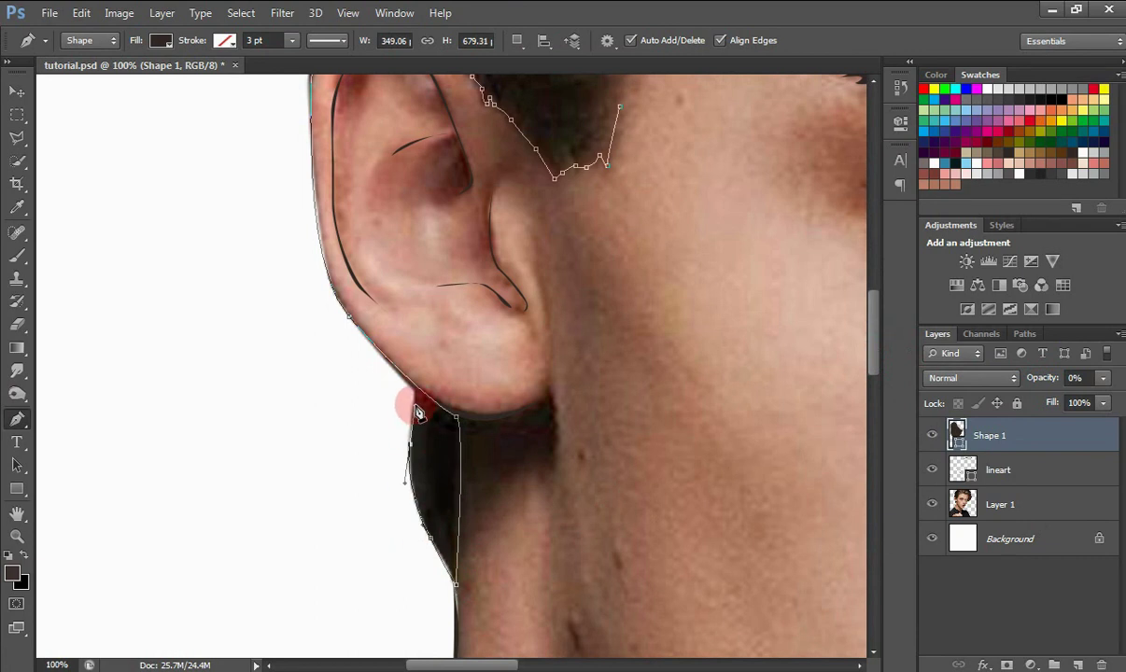
click(414, 393)
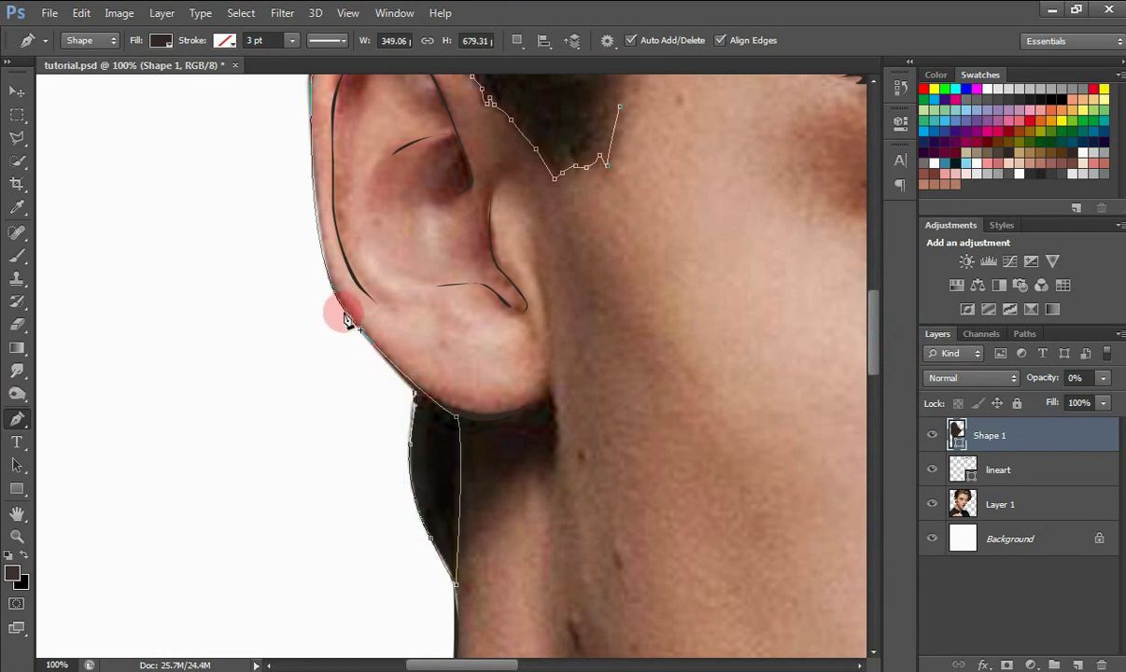
Step: Continue the hair path from the earlobe up along the ear's outer edge to where the hair begins above the ear
key(ctrl+plus)
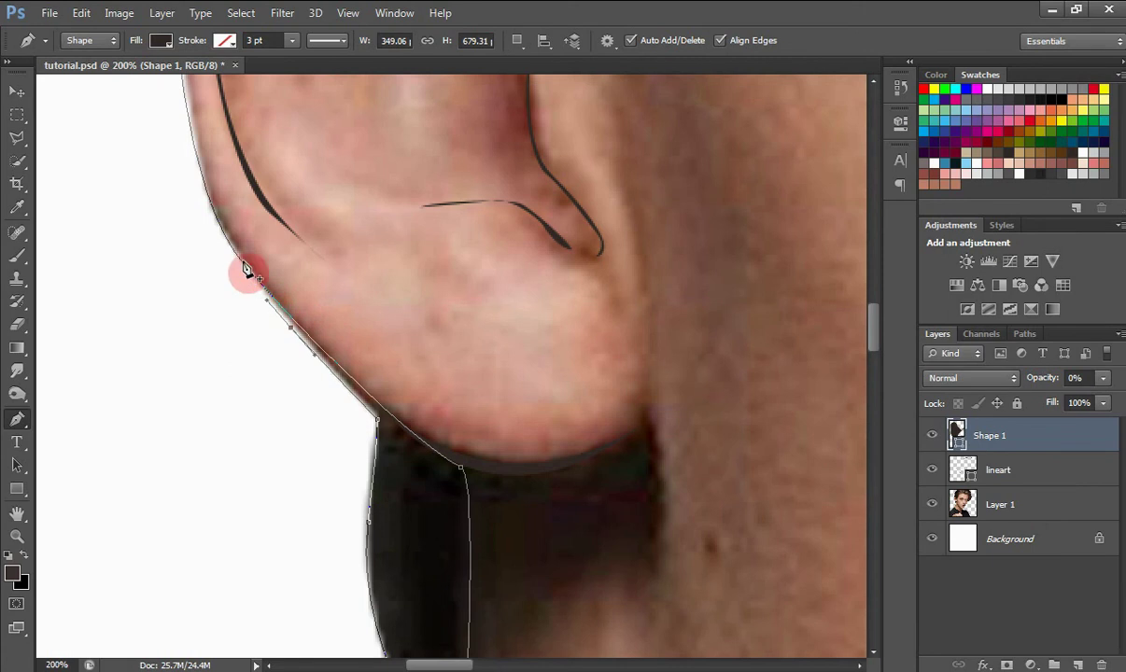
drag(201, 189, 181, 129)
drag(872, 343, 875, 309)
click(169, 425)
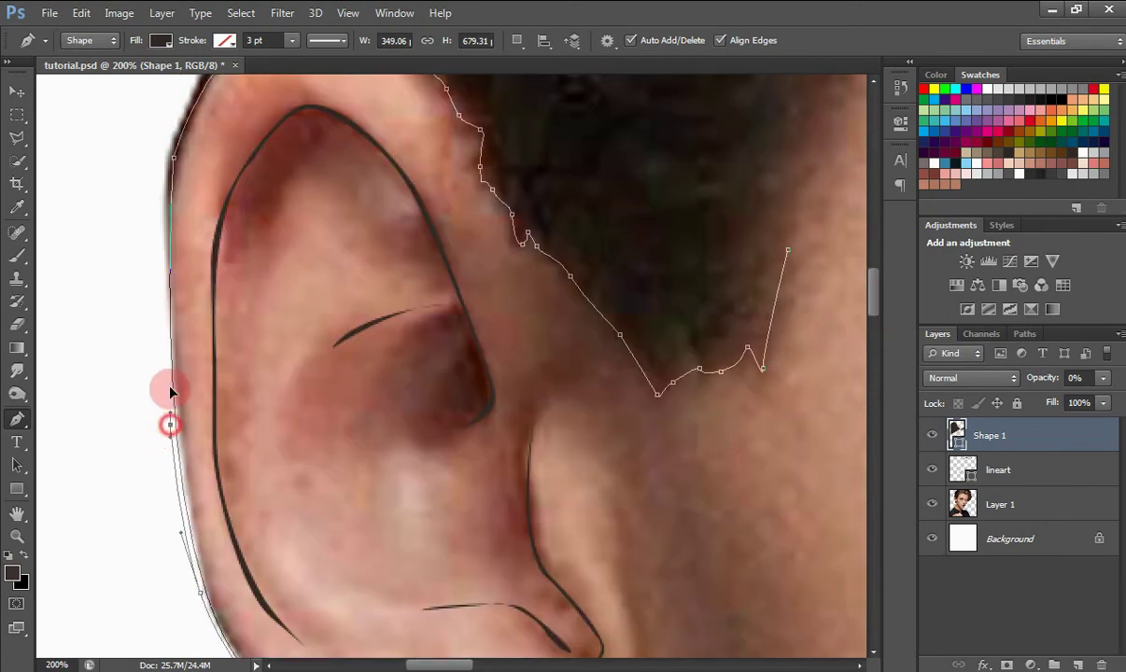
click(165, 378)
click(718, 372)
drag(878, 311, 878, 292)
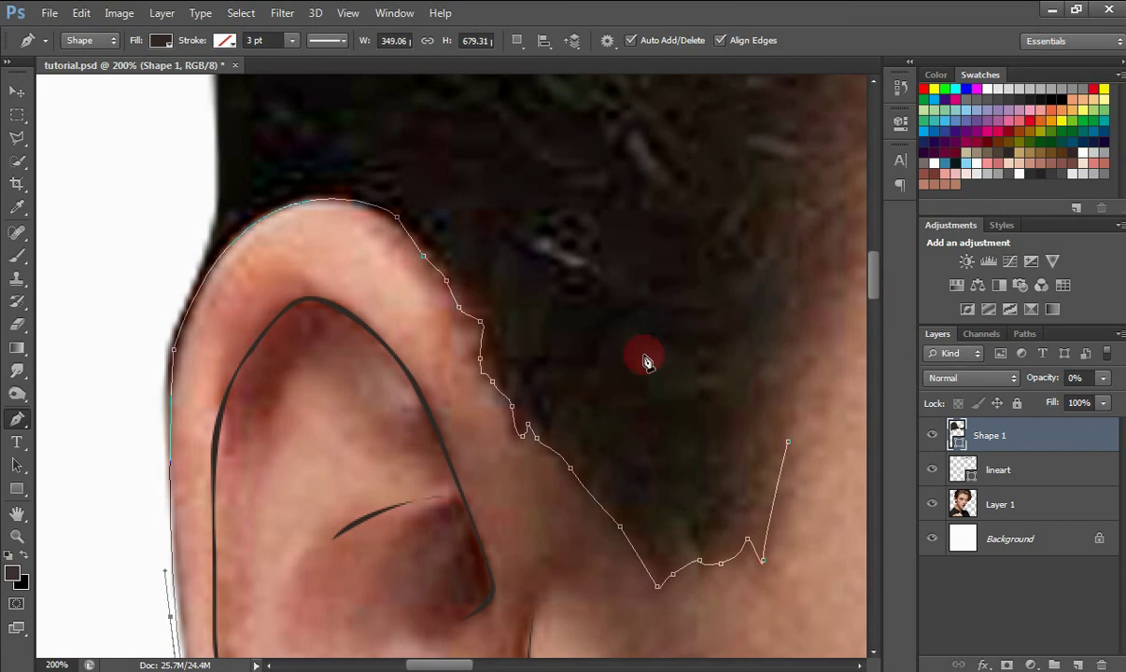
click(164, 411)
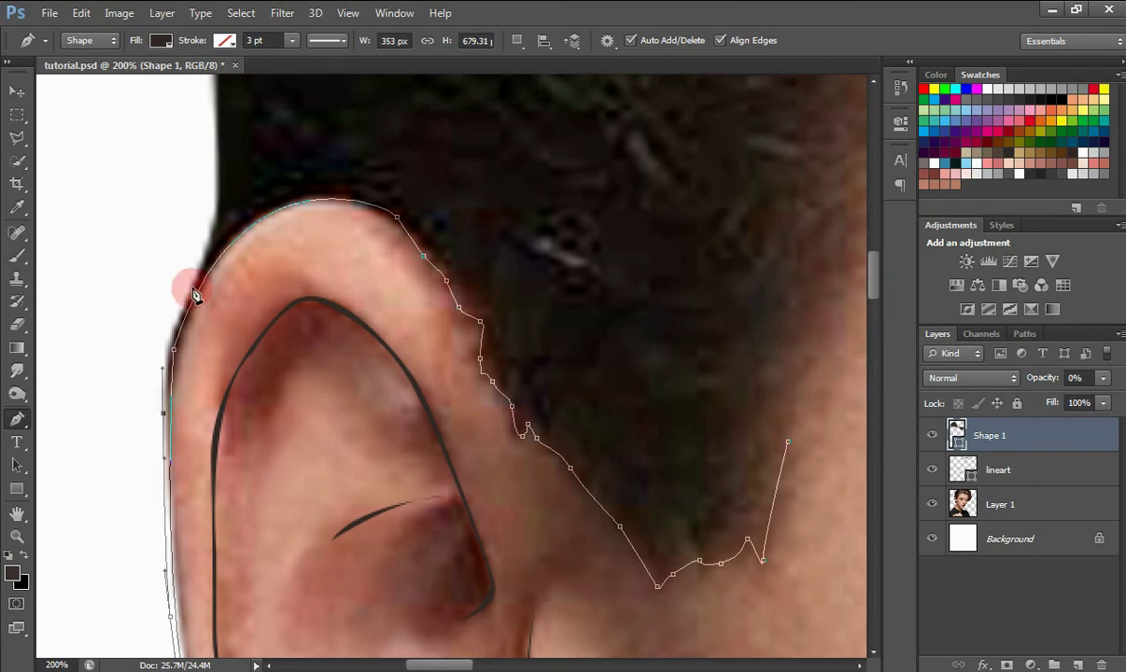
drag(194, 285, 214, 240)
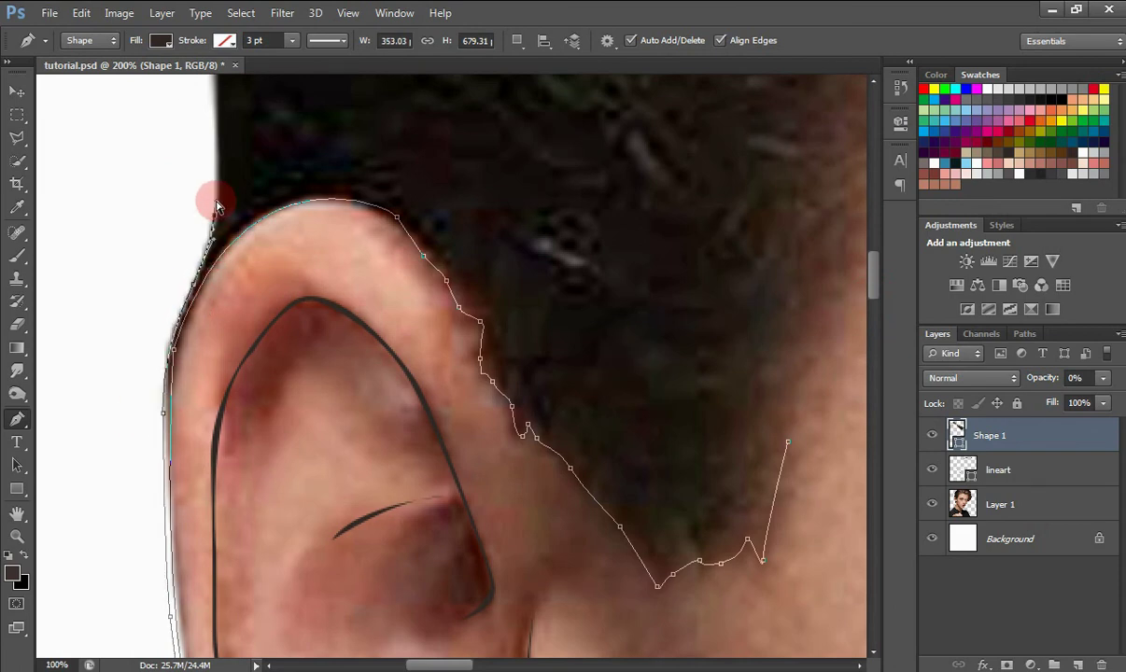
Step: Trace the back of the head upward from the ear, around the notch in the hair, to just below the pointed tuft
key(ctrl+minus)
click(327, 121)
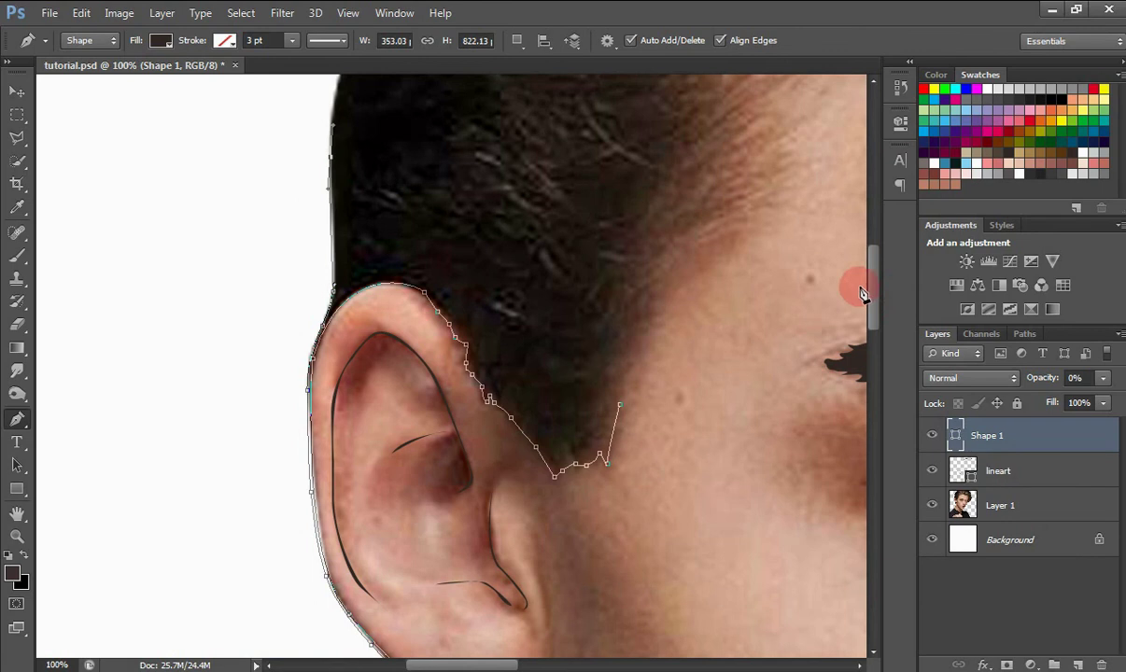
drag(861, 294, 869, 226)
drag(357, 320, 378, 272)
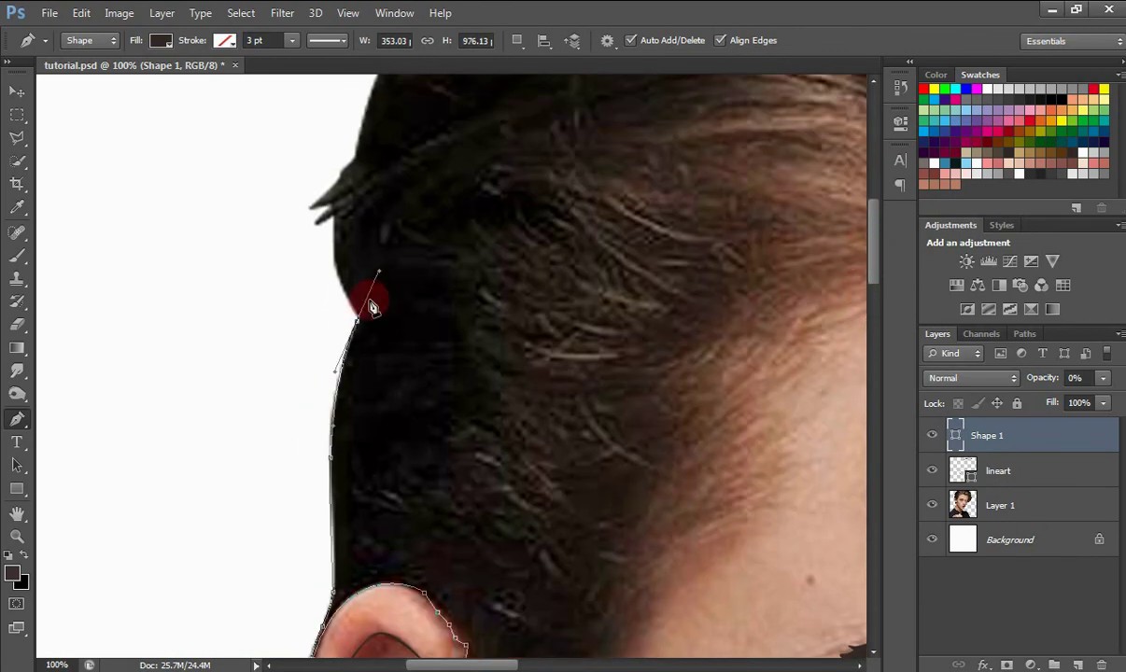
click(358, 325)
mouse_move(358, 327)
mouse_down()
mouse_move(348, 304)
mouse_move(717, 295)
mouse_move(385, 347)
mouse_move(353, 311)
mouse_up()
drag(330, 265, 334, 236)
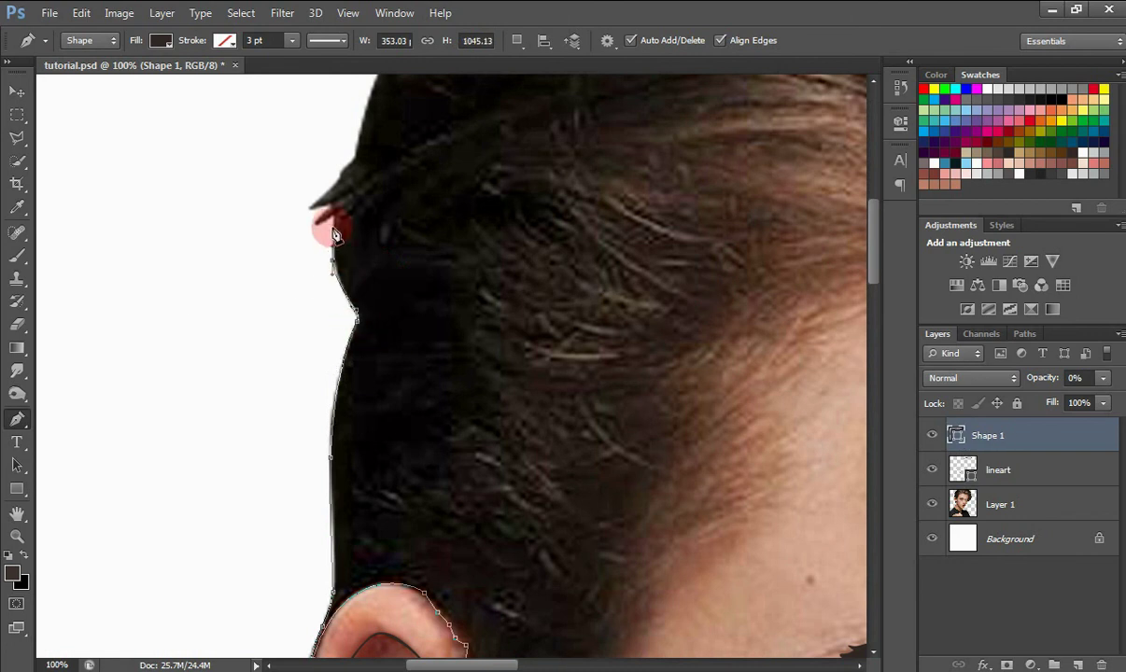
Step: Outline the pointed tuft at the back of the head and curve the path over the crown to the canvas's upper edge
click(316, 224)
click(329, 206)
click(308, 207)
drag(338, 180, 872, 233)
drag(401, 296, 441, 267)
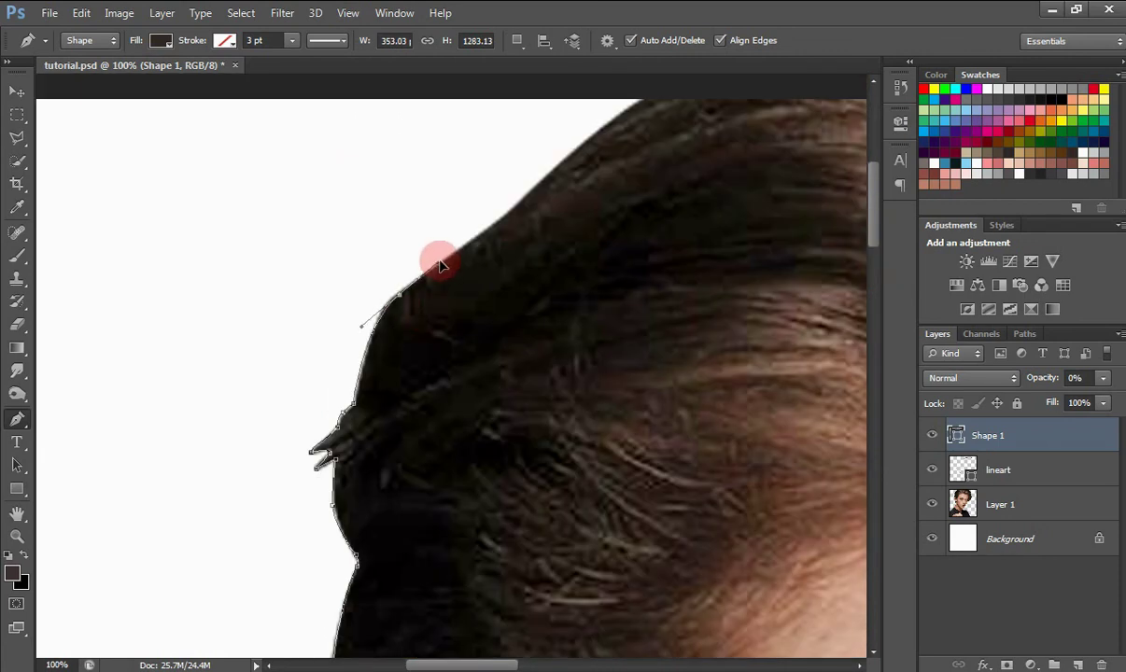
drag(546, 177, 646, 106)
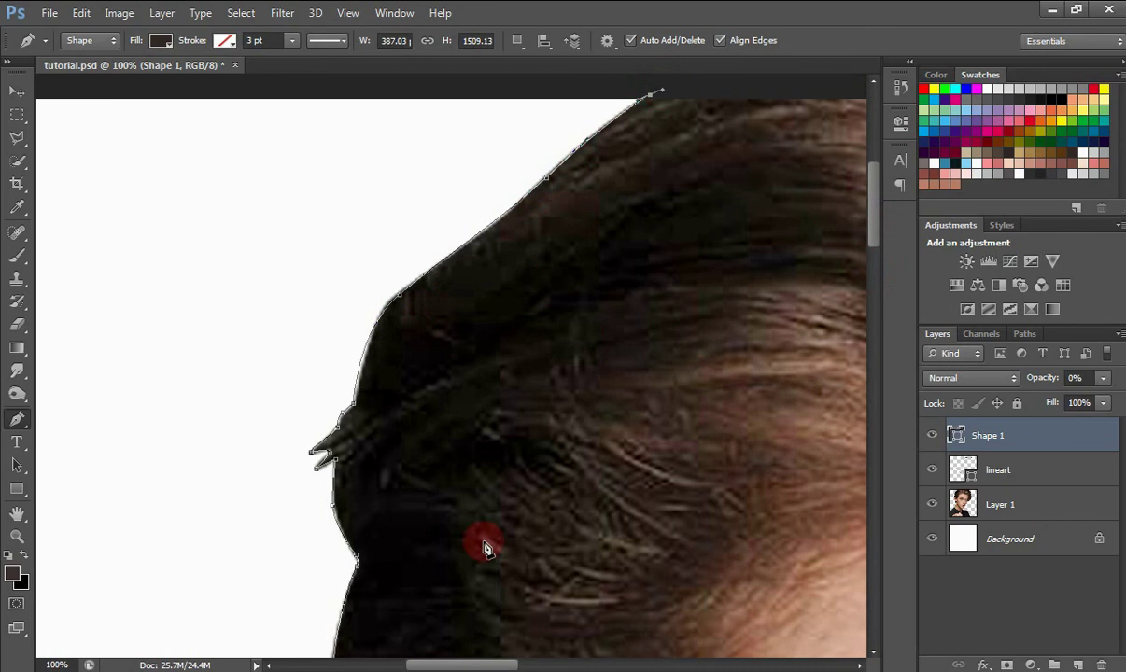
Step: Carry the path across the top of the hair just beyond the canvas edge and around the two small tufts on the far side
drag(457, 663, 617, 649)
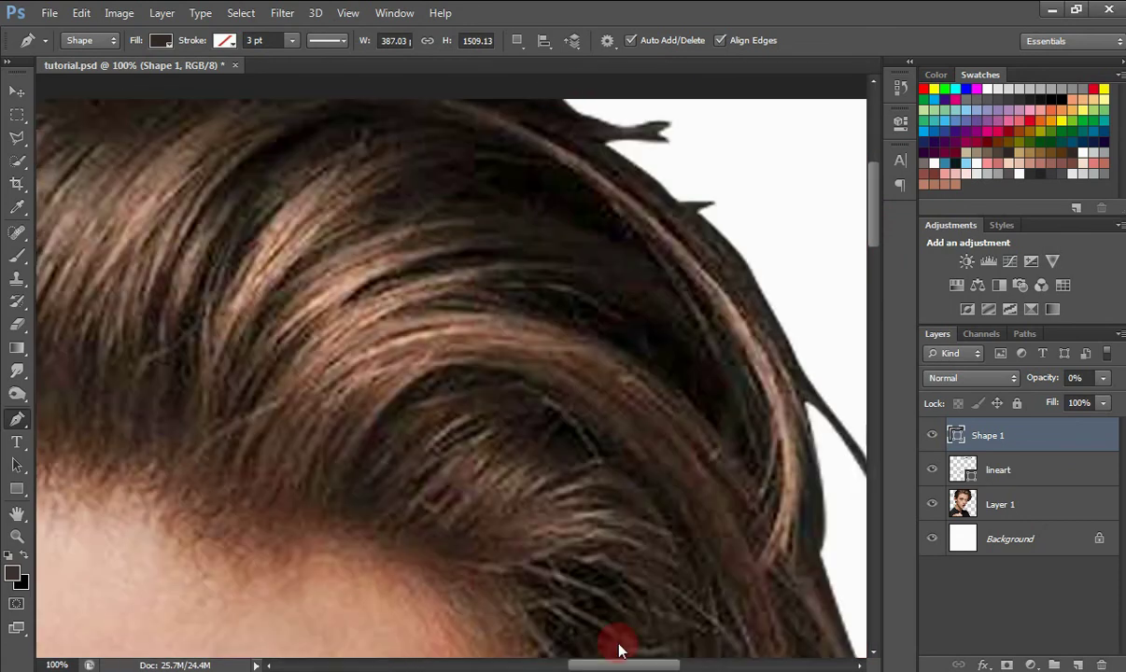
drag(560, 90, 588, 117)
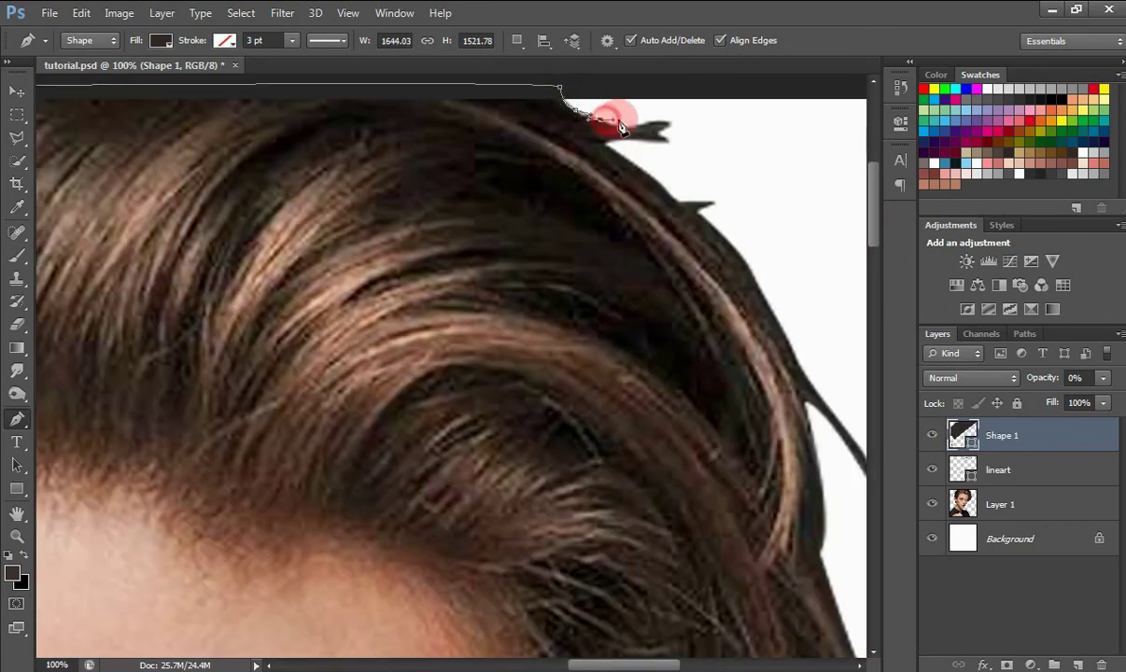
drag(667, 121, 682, 201)
drag(708, 200, 715, 200)
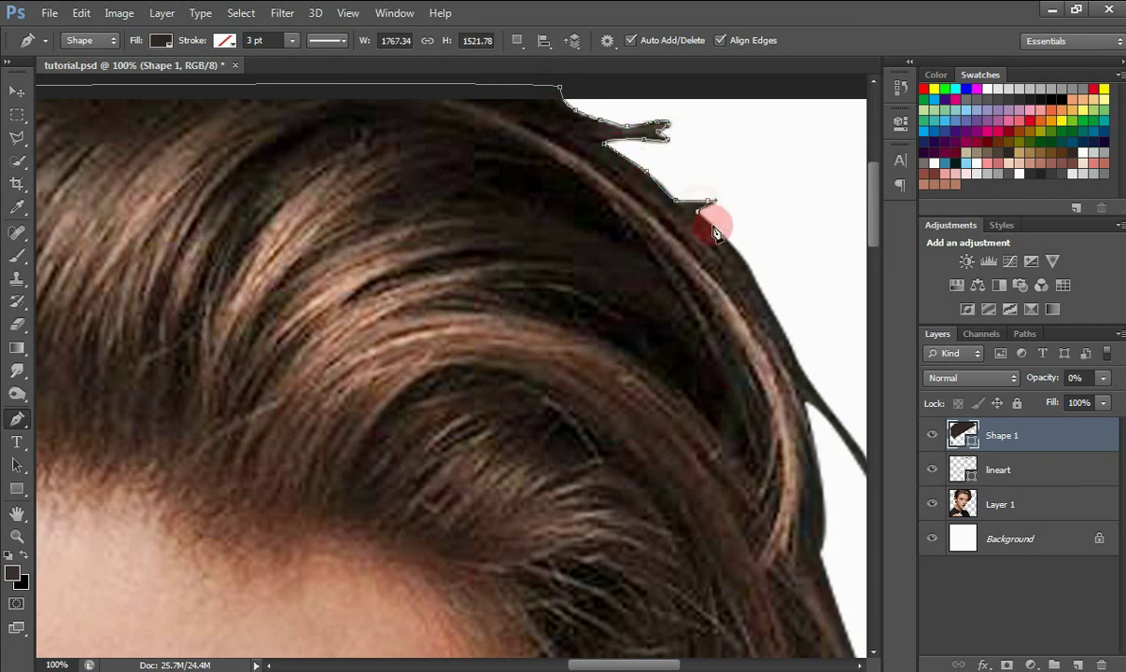
drag(744, 256, 756, 285)
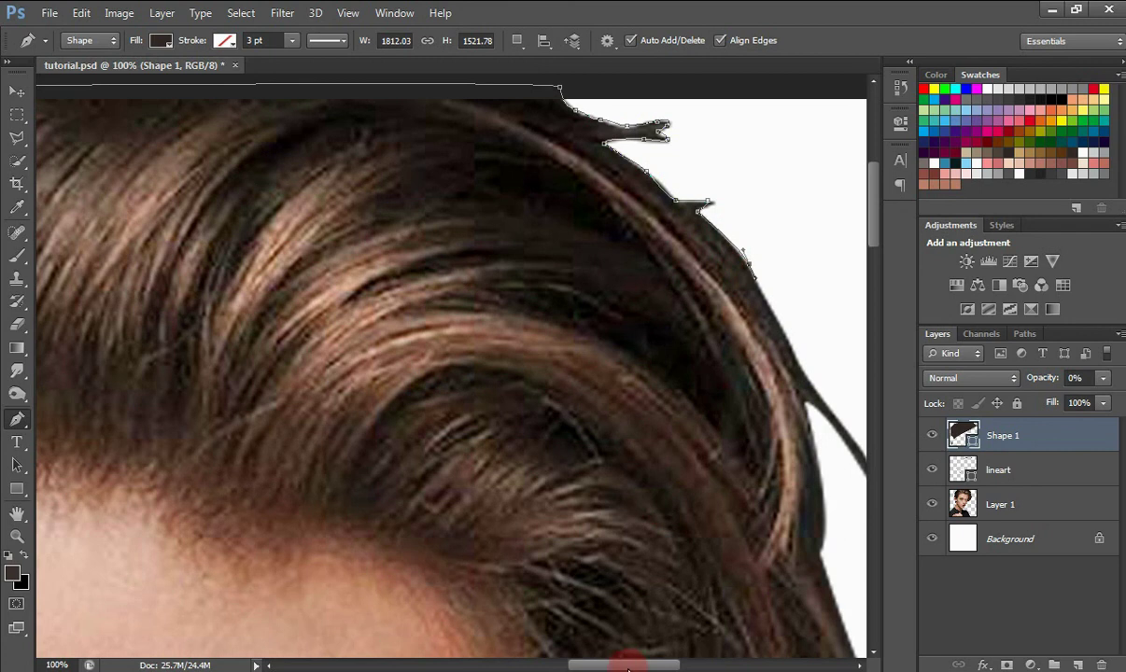
Step: Outline the long stray strand and curve the path down the hair's outer bulge beside the forehead
drag(616, 665, 648, 665)
drag(566, 336, 609, 551)
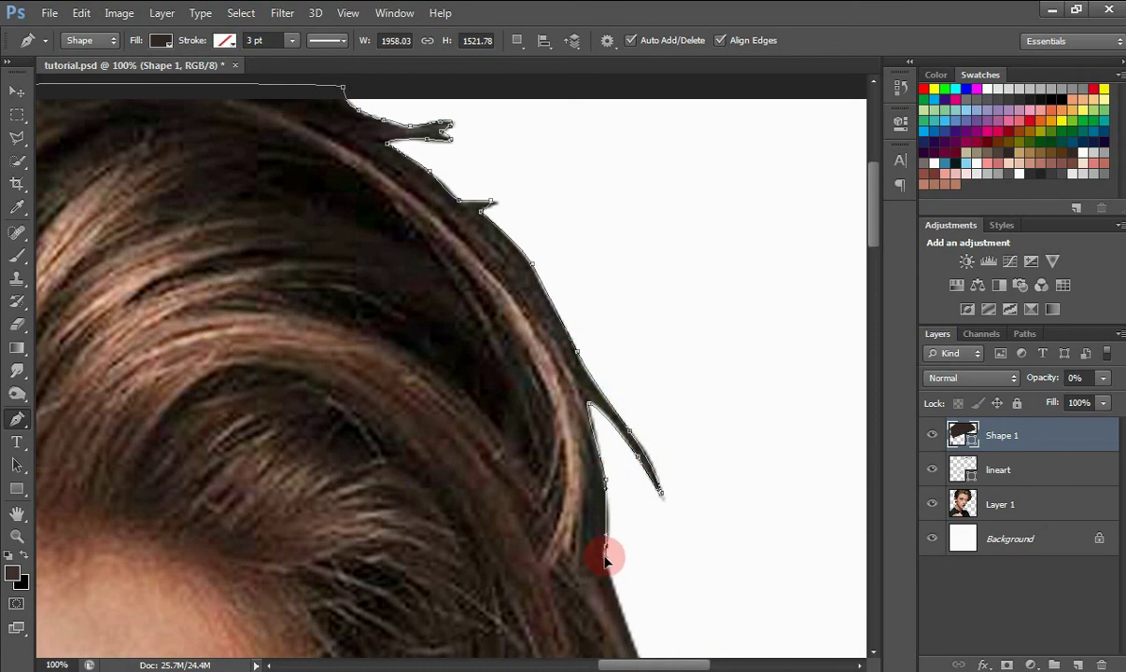
drag(872, 239, 870, 314)
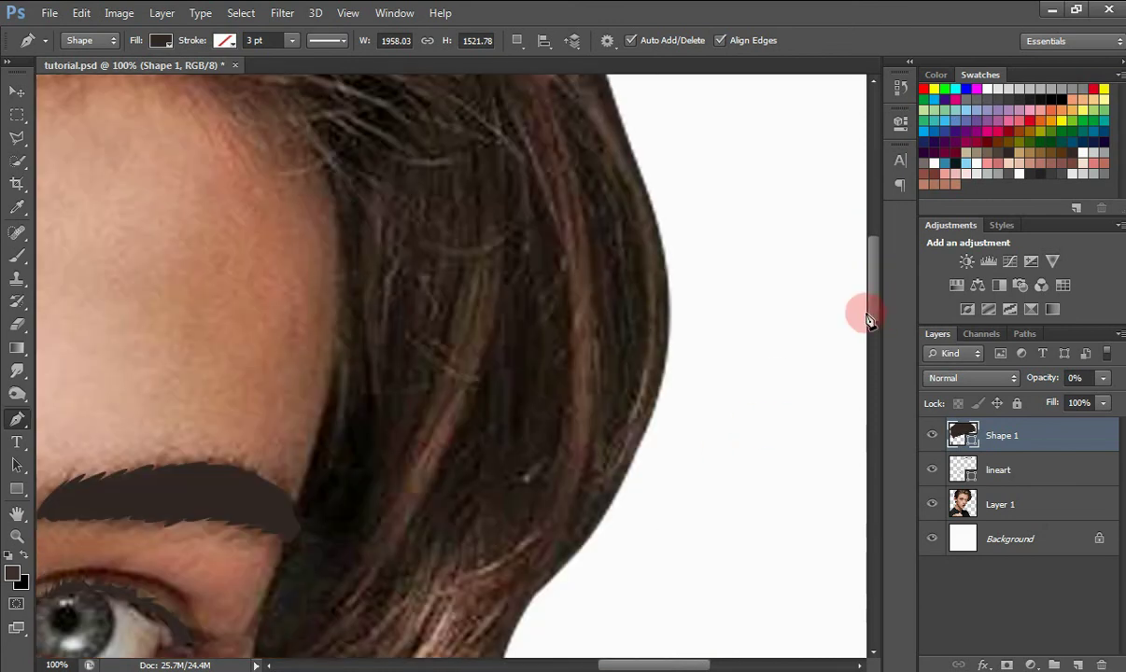
drag(669, 348, 915, 435)
key(ctrl+z)
drag(754, 664, 641, 666)
drag(874, 320, 871, 306)
drag(707, 410, 703, 477)
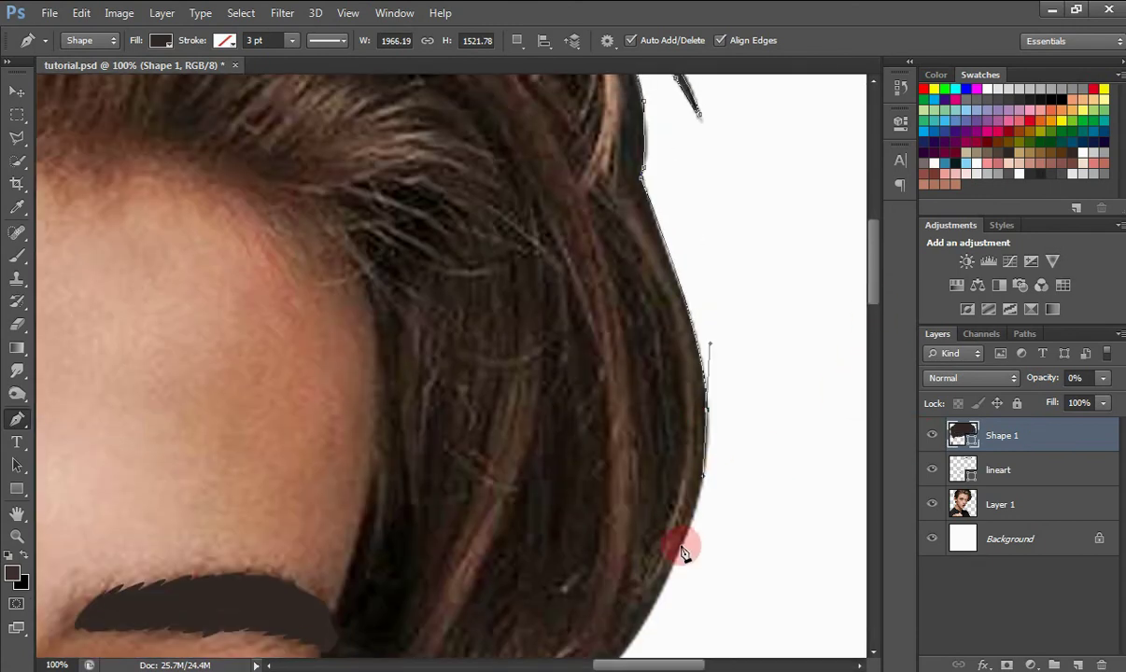
drag(682, 546, 665, 579)
Step: Trace the lower curl of the hanging hair and its underside back to the edge of the cheek
drag(876, 289, 876, 347)
mouse_move(523, 386)
mouse_down()
mouse_move(510, 377)
mouse_move(528, 433)
mouse_move(492, 464)
mouse_move(430, 476)
mouse_move(355, 464)
mouse_up()
alt+click(577, 324)
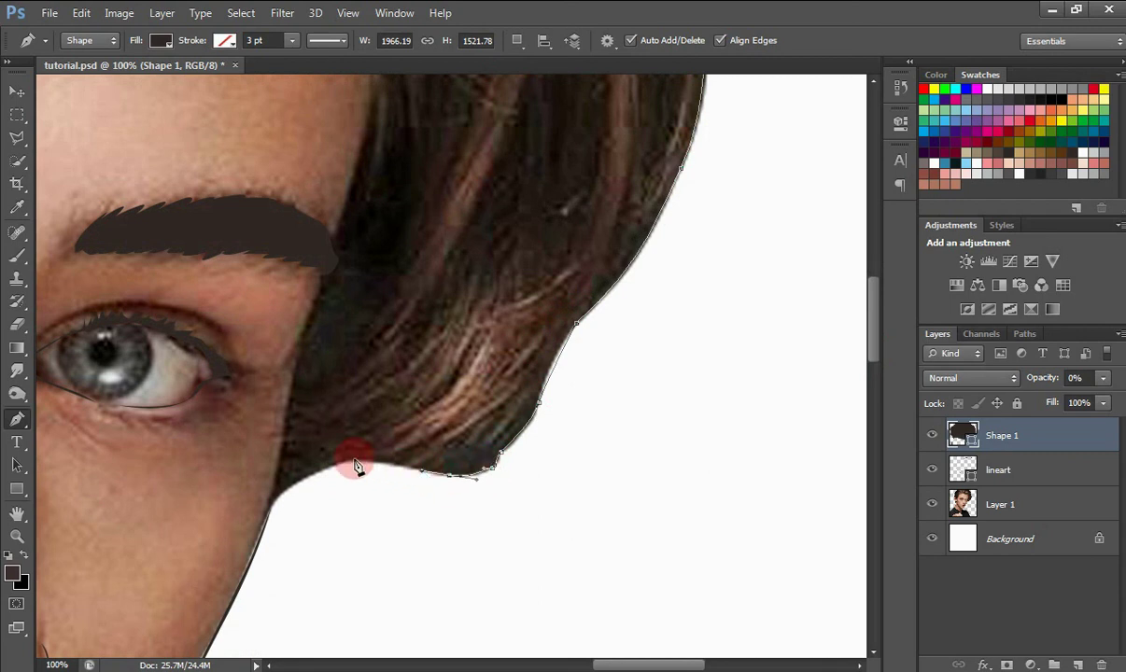
drag(271, 514, 263, 542)
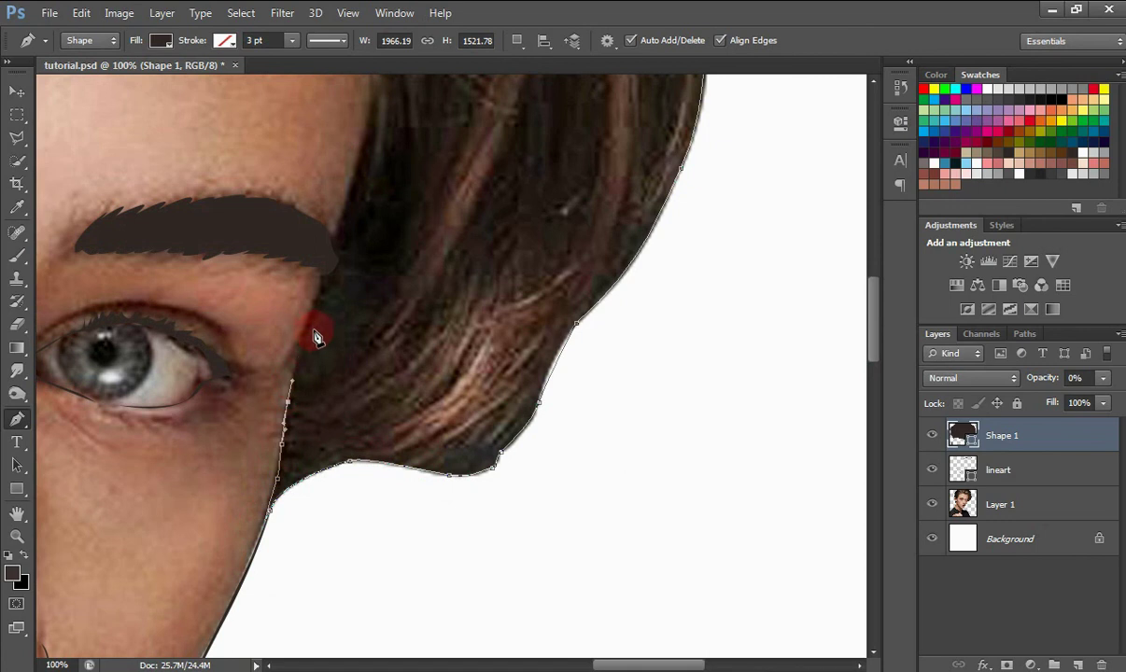
Step: Continue the path up the inner edge of the hair, past the eyebrow's outer end, to the upper corner of the forehead
drag(330, 258, 345, 219)
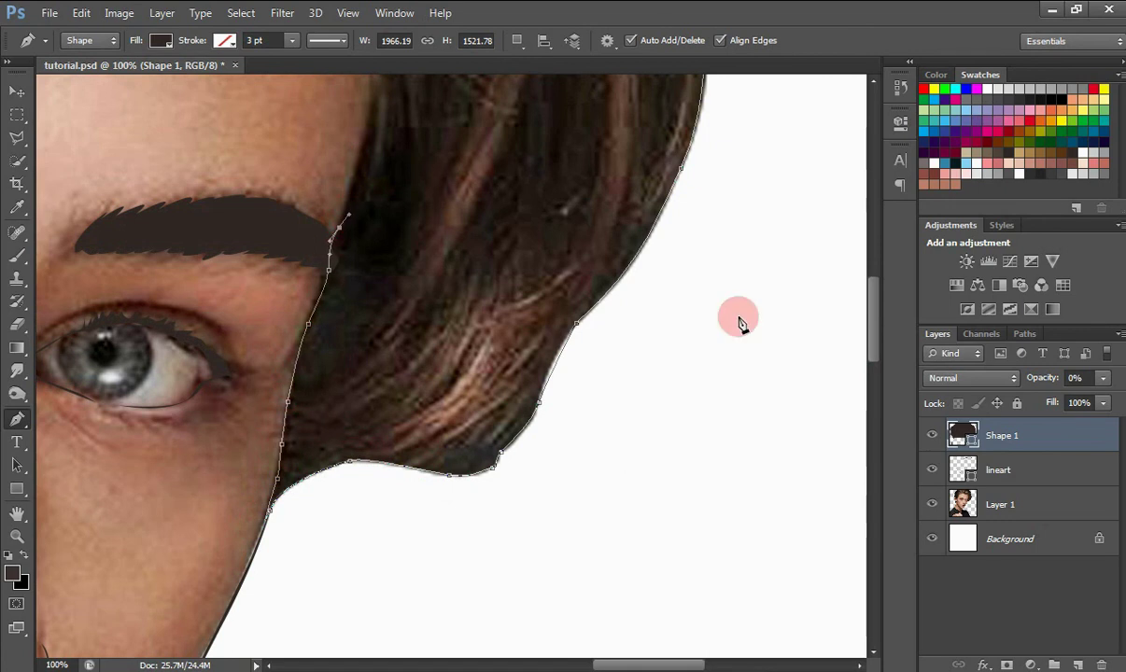
drag(875, 322, 873, 277)
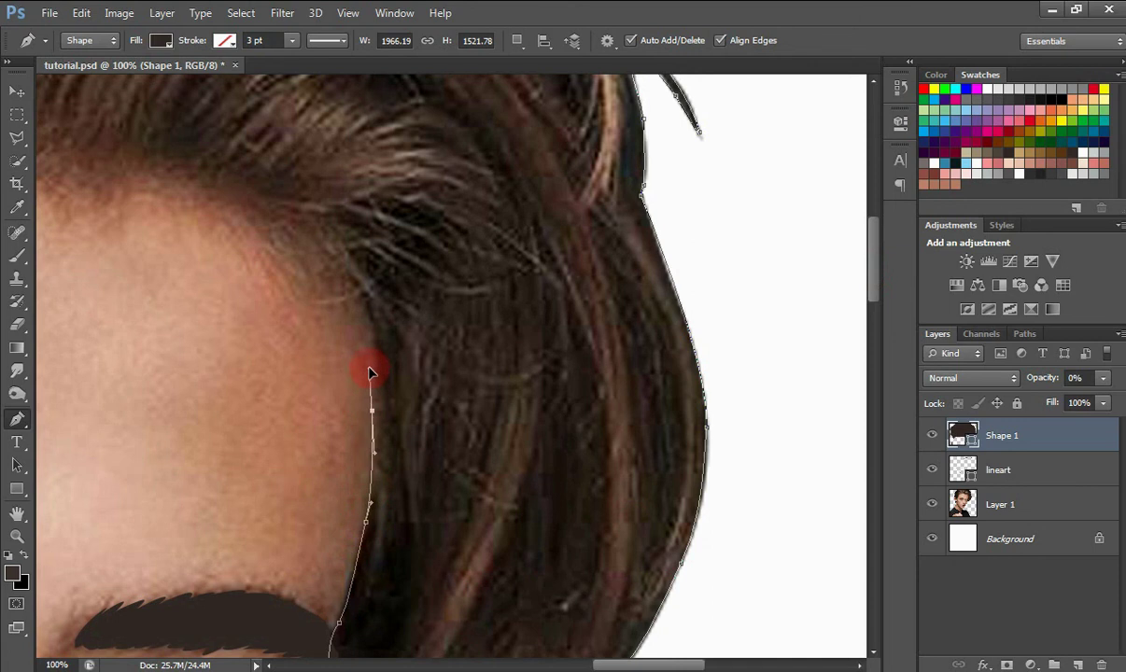
drag(868, 322, 868, 294)
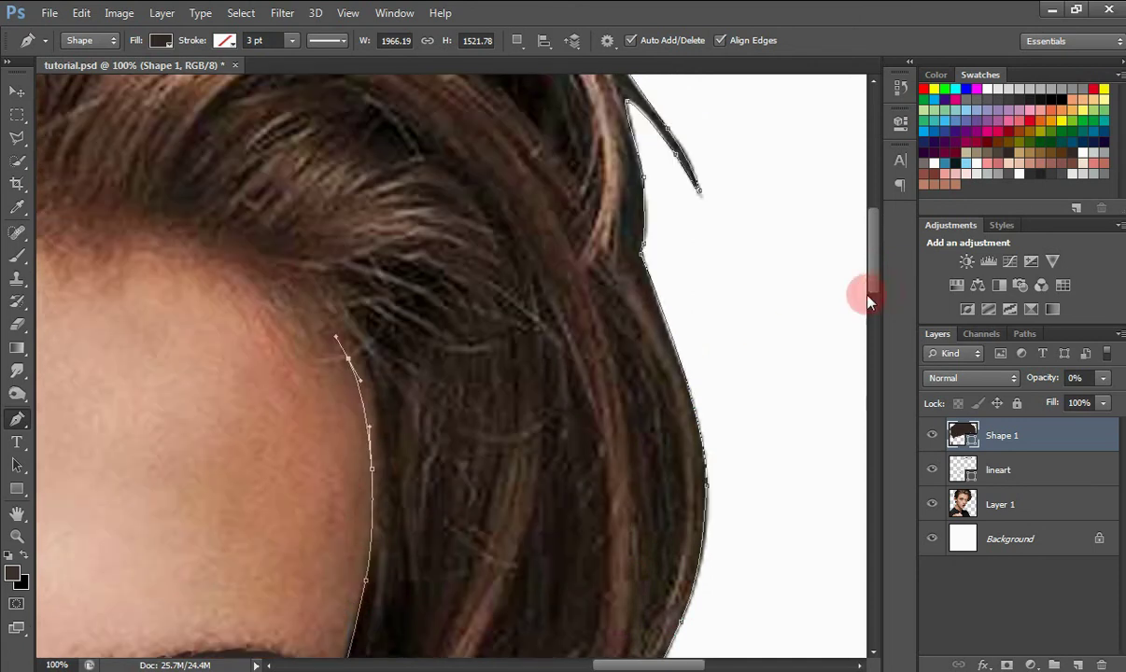
Step: Draw a jagged hairline from the forehead's upper corner toward its middle
drag(666, 659, 636, 664)
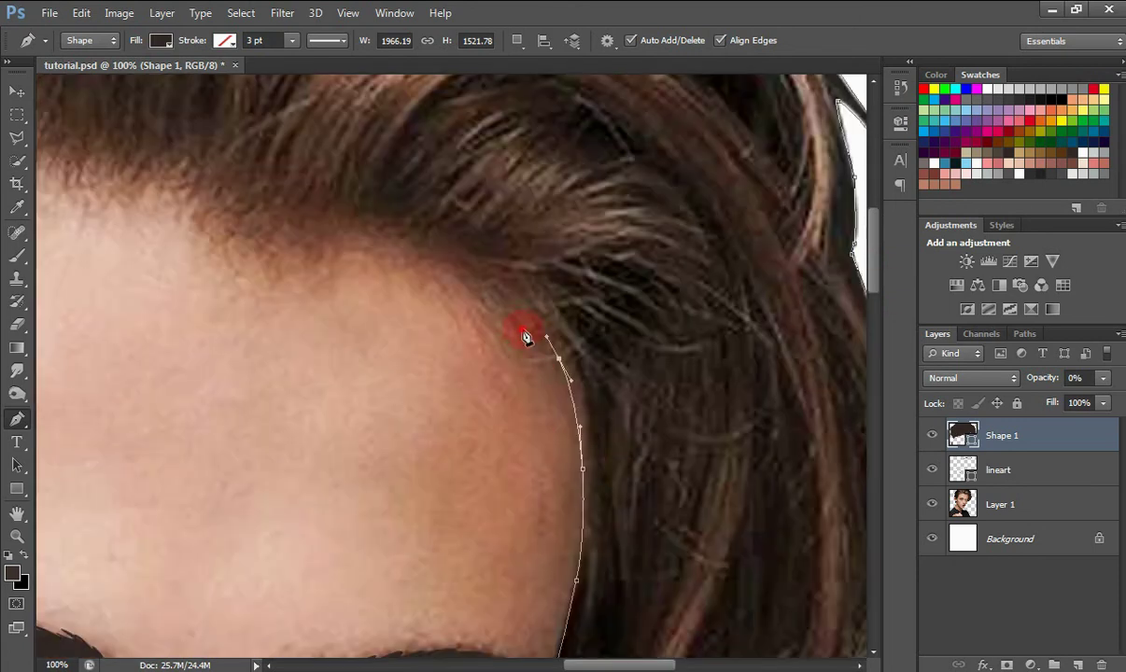
drag(483, 339, 366, 251)
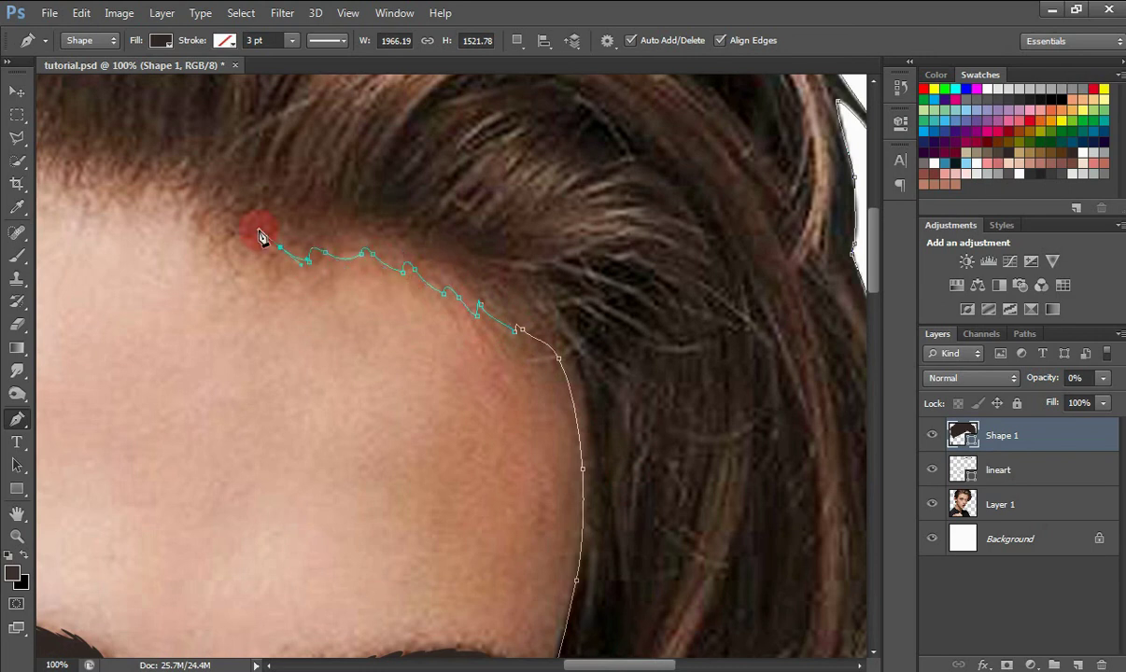
drag(226, 229, 178, 198)
click(221, 242)
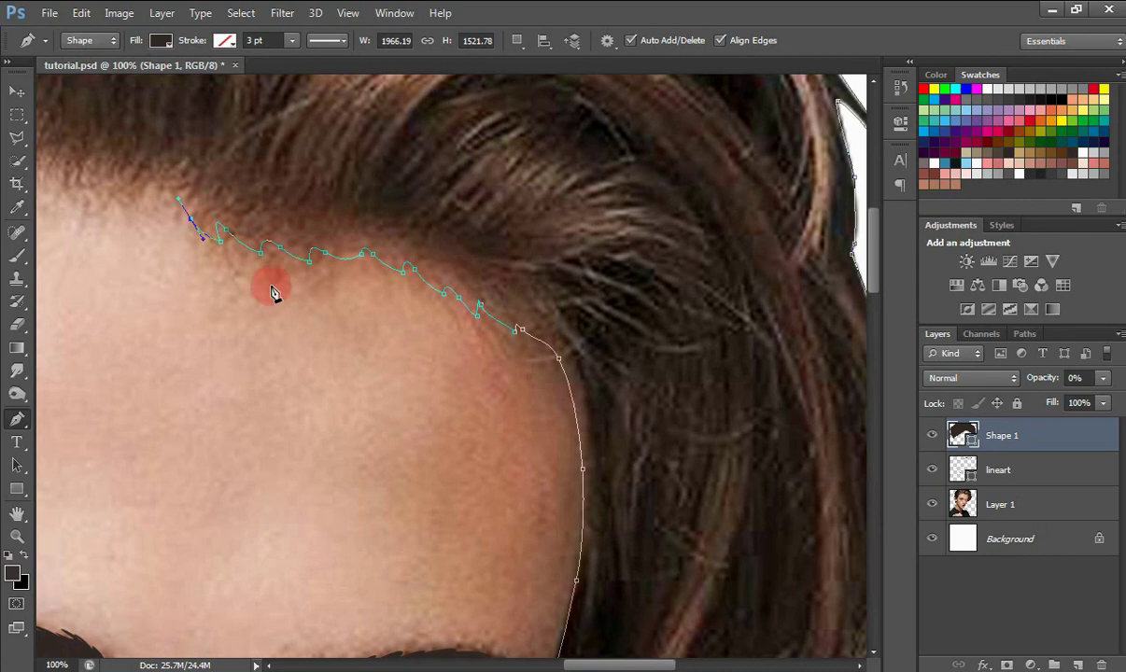
Step: Extend the jagged hairline with small hair spikes across the middle of the forehead, below the hair parting
drag(628, 659, 574, 606)
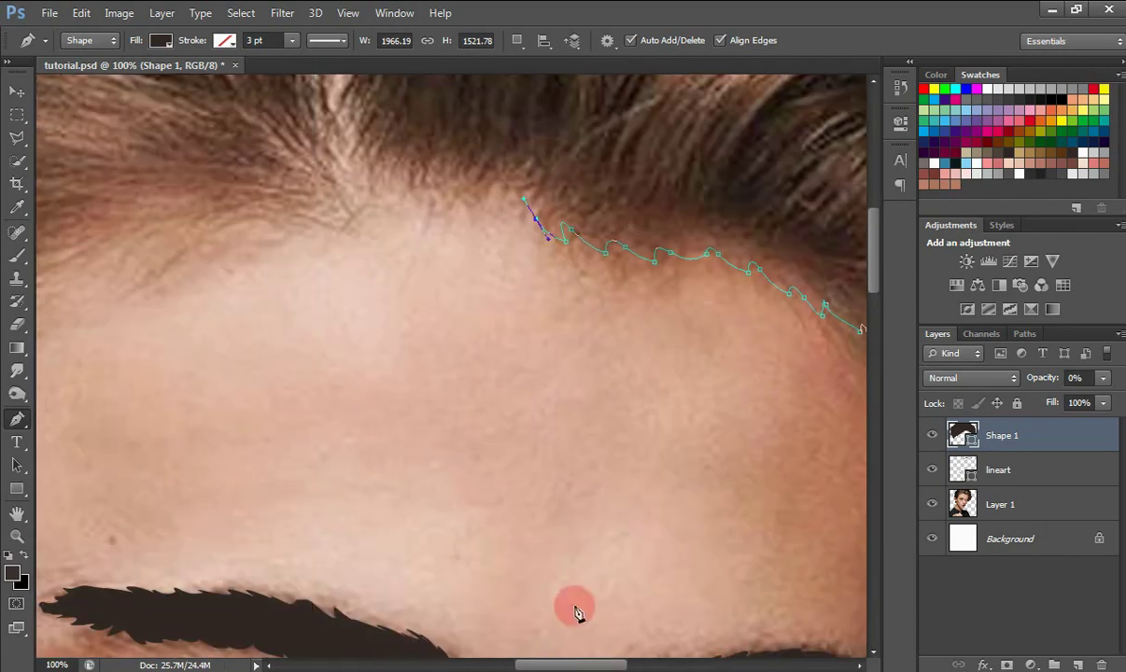
click(519, 217)
mouse_move(498, 204)
mouse_down()
mouse_move(477, 188)
mouse_move(428, 188)
mouse_move(401, 209)
mouse_move(353, 196)
mouse_move(327, 209)
mouse_up()
click(477, 215)
click(442, 207)
click(363, 214)
drag(303, 204, 237, 228)
click(340, 223)
click(311, 223)
Step: Continue the spiky hairline down the curve of the forehead toward the ear-side temple
drag(590, 665, 533, 664)
drag(495, 231, 399, 270)
click(476, 256)
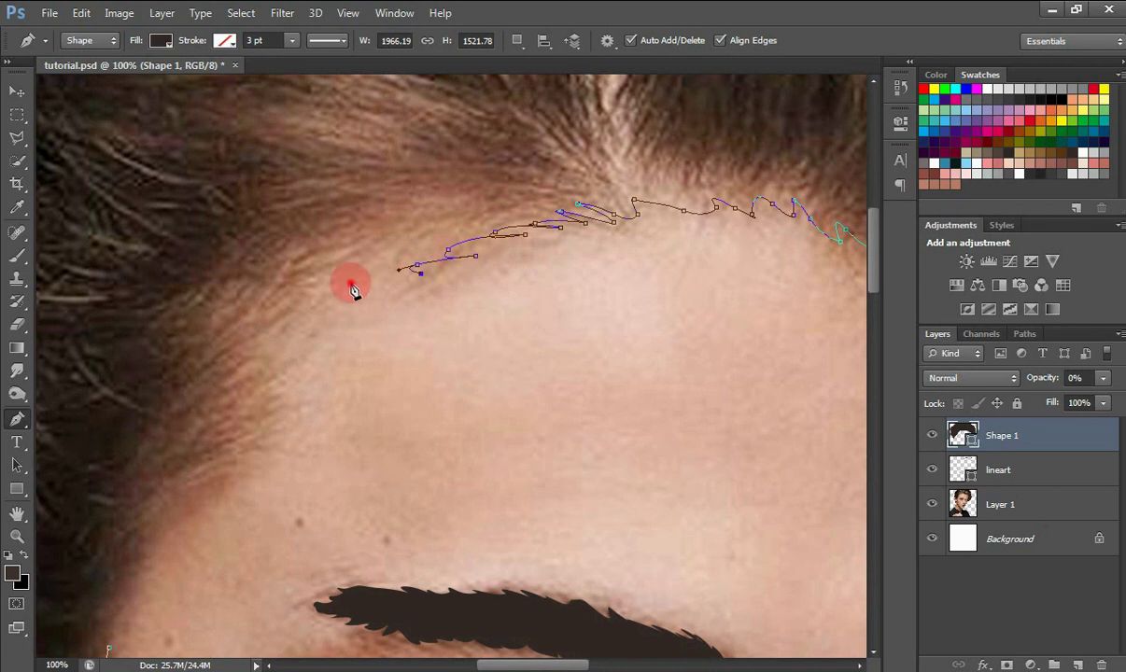
drag(314, 291, 302, 299)
click(270, 326)
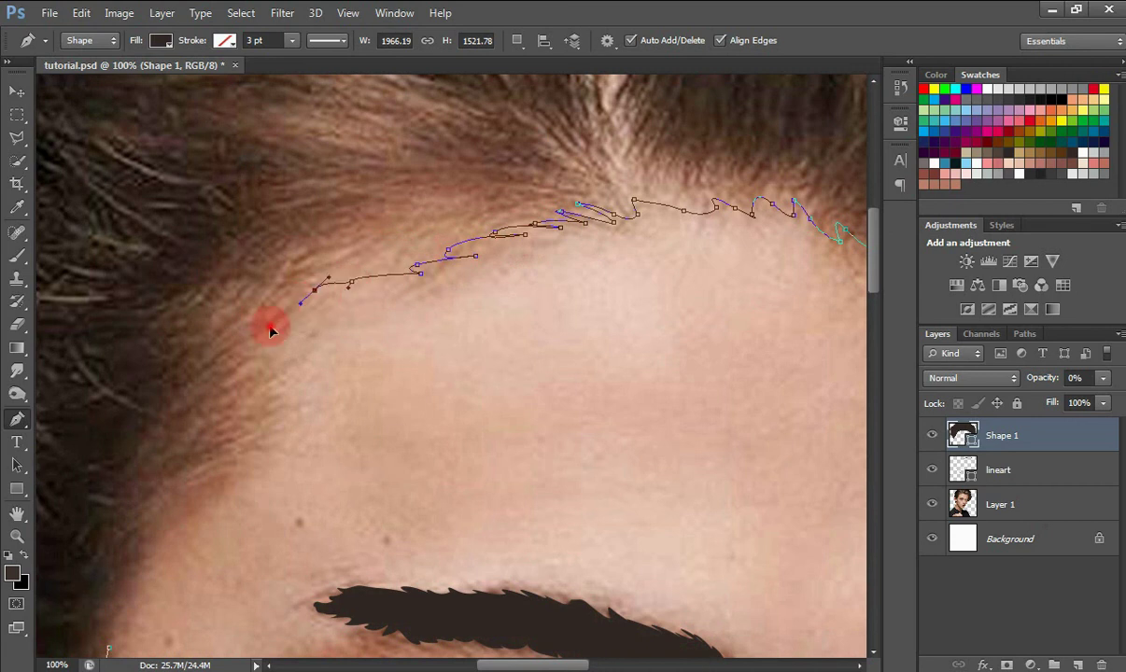
click(284, 326)
Step: Add spikes down the ear-side temple and close the hair path at its starting point by the sideburn
drag(259, 350, 259, 397)
click(272, 351)
mouse_move(229, 446)
mouse_down()
mouse_move(252, 450)
mouse_move(233, 461)
mouse_up()
click(260, 439)
drag(127, 605, 109, 654)
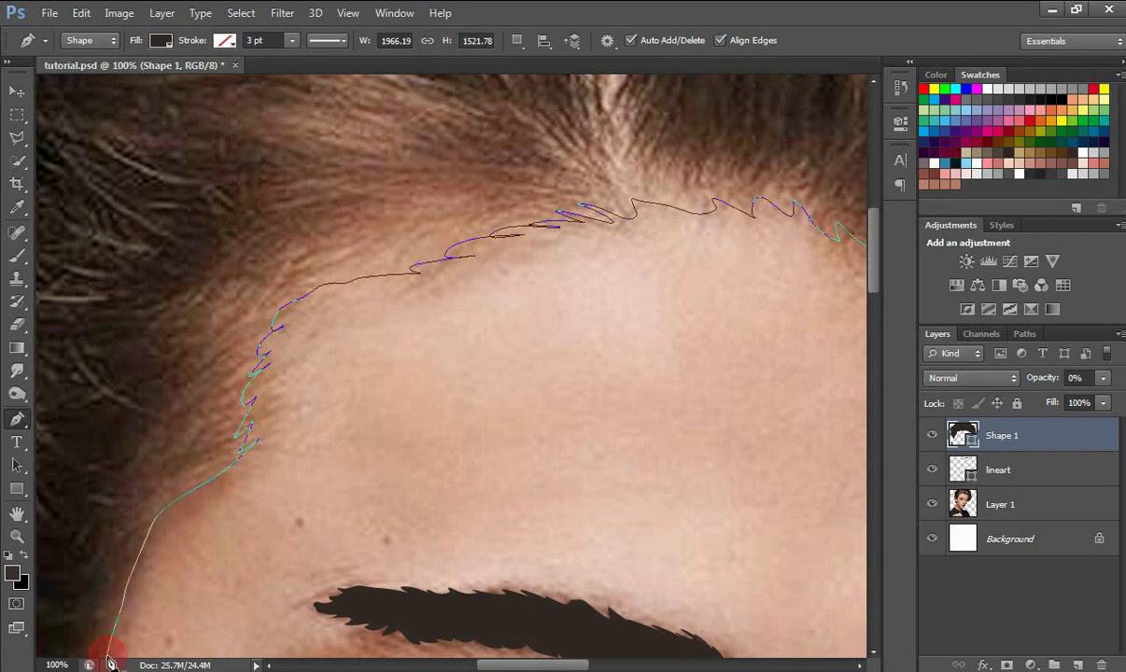
Step: Set the Shape 1 layer's opacity to 100%, switch to the Move tool and deselect the layer
key(ctrl+minus)
key(ctrl+minus)
key(ctrl+minus)
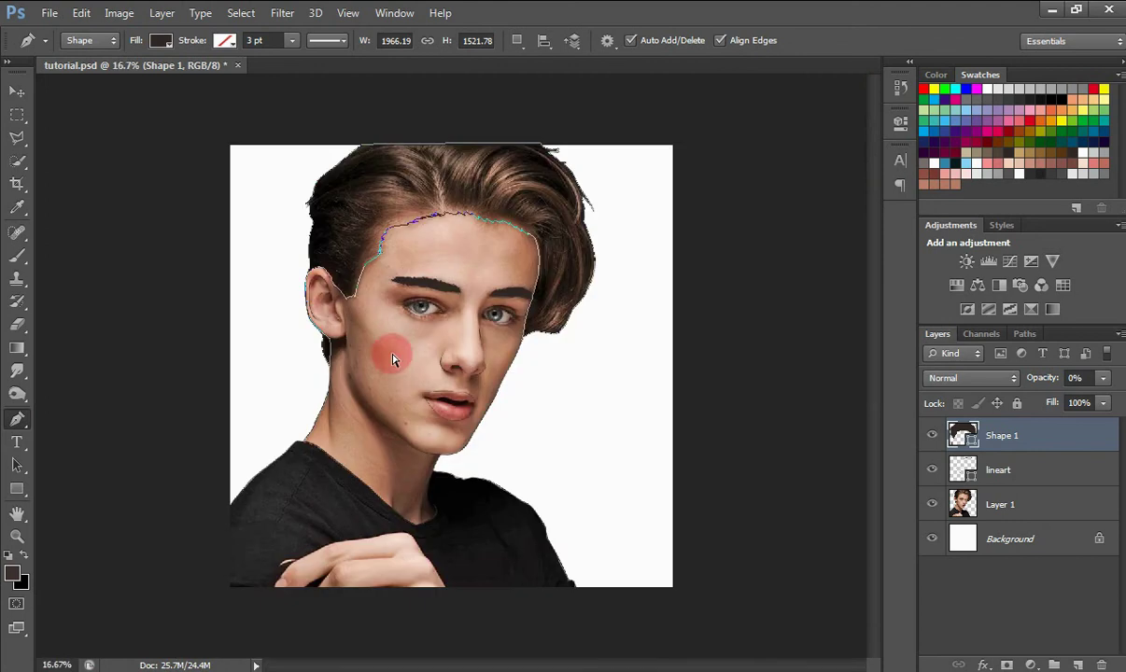
drag(1033, 378, 1123, 378)
key(v)
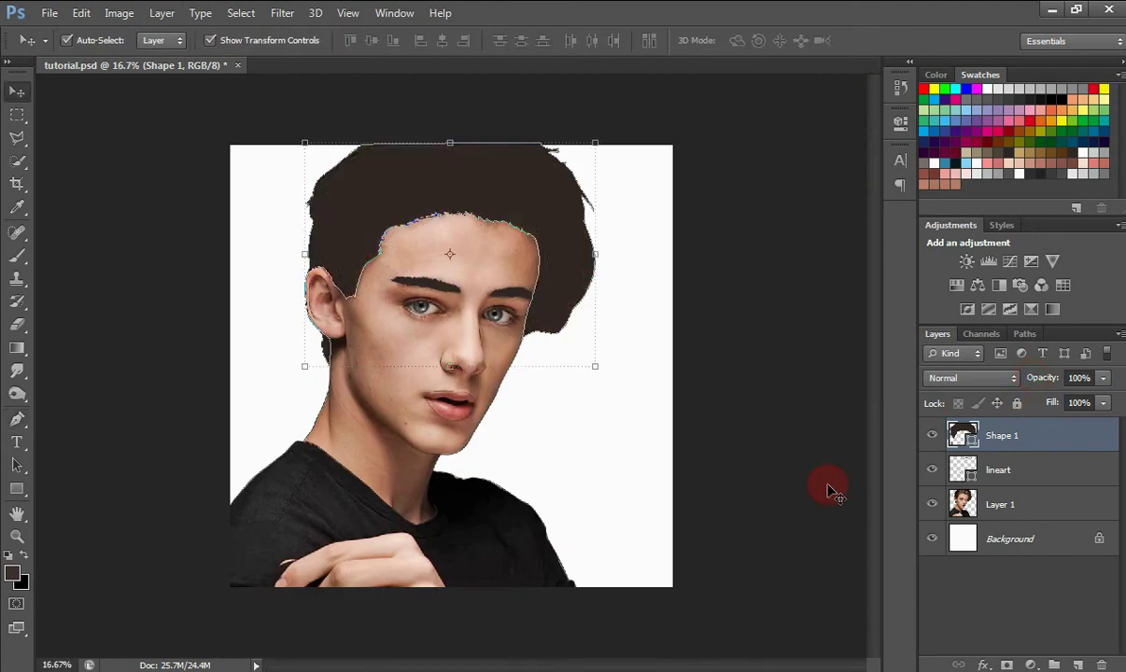
click(829, 483)
Step: Hide the Layer 1 photo so only the line art and the hair shape show
click(929, 505)
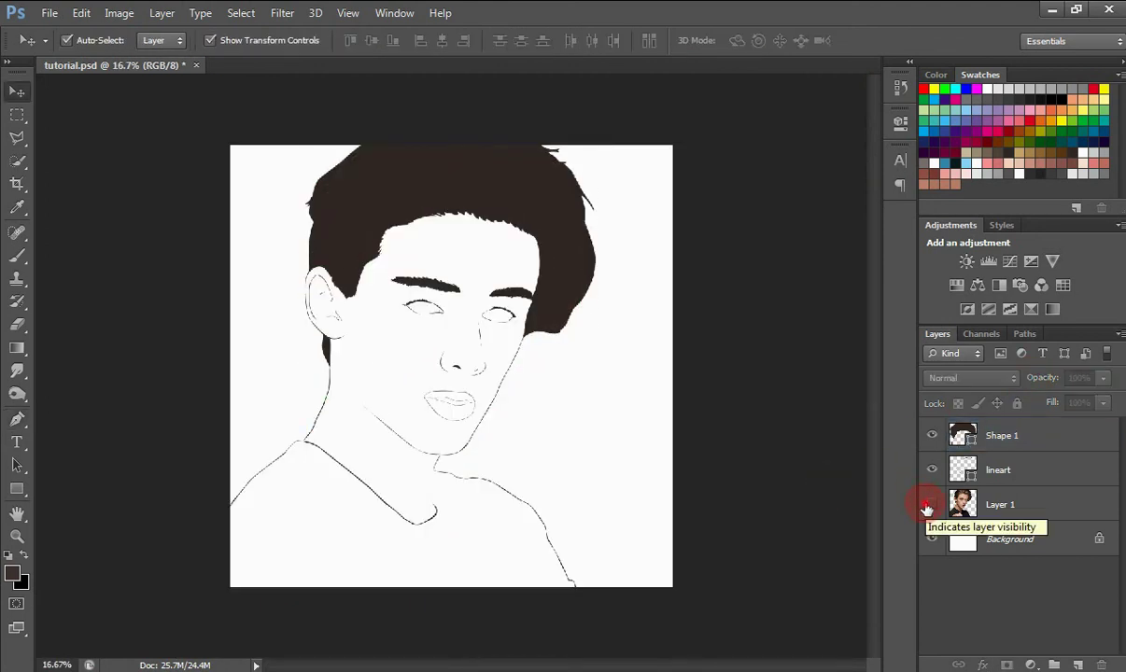
click(930, 505)
click(930, 505)
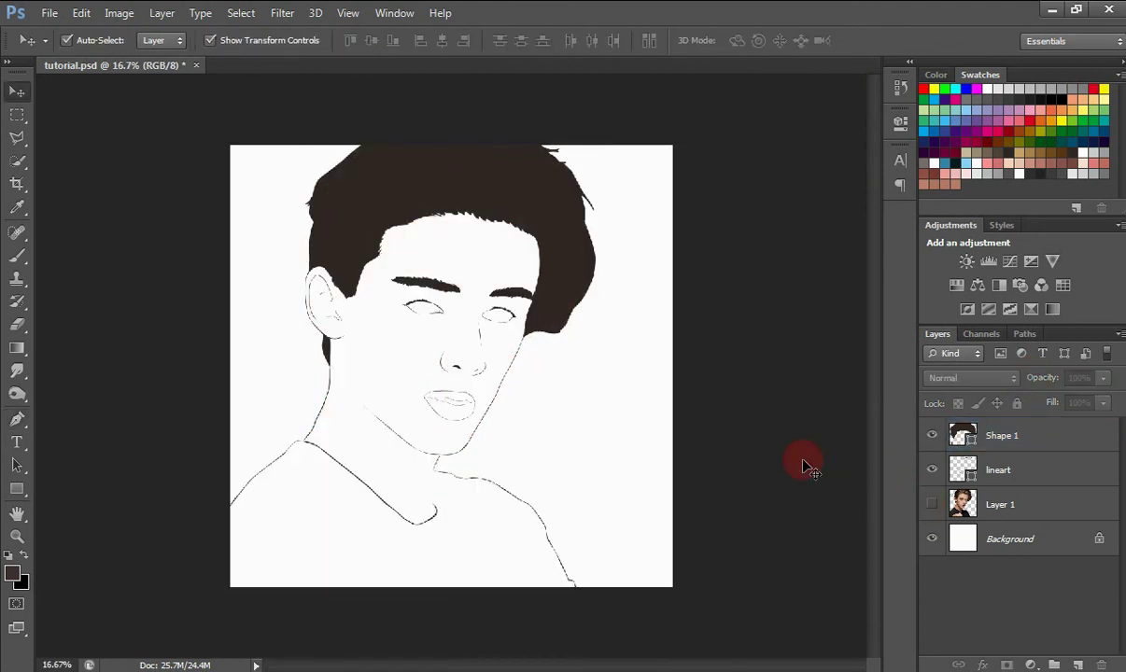
Step: Rename the Shape 1 layer as hair and deselect it
double_click(1003, 435)
text(hair)
key(Return)
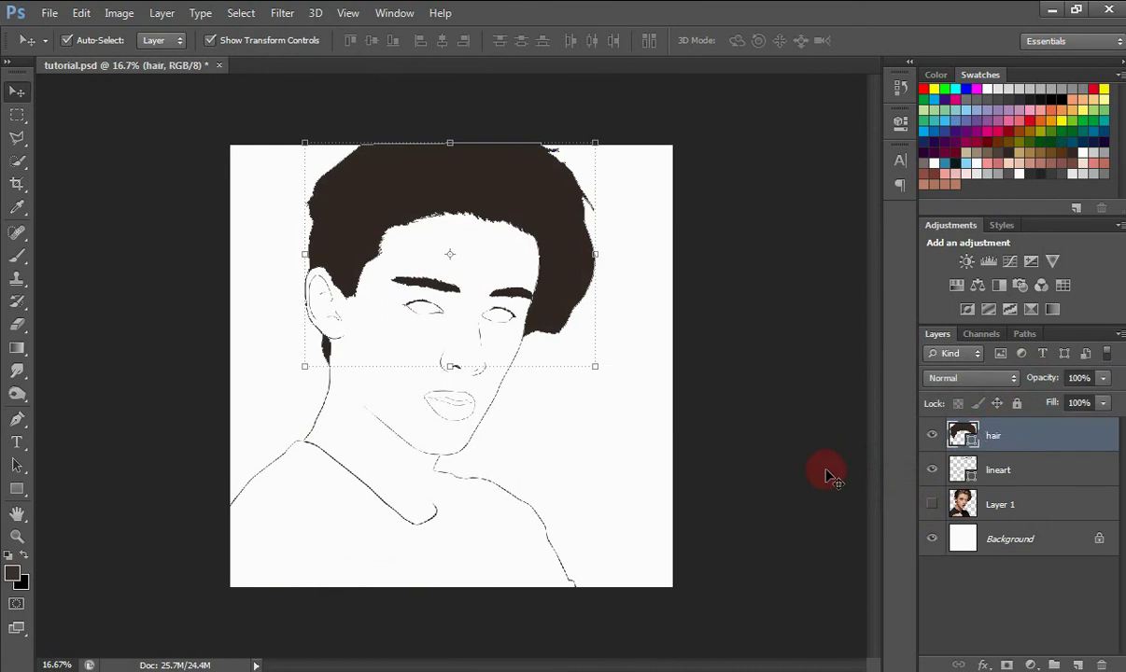
click(830, 475)
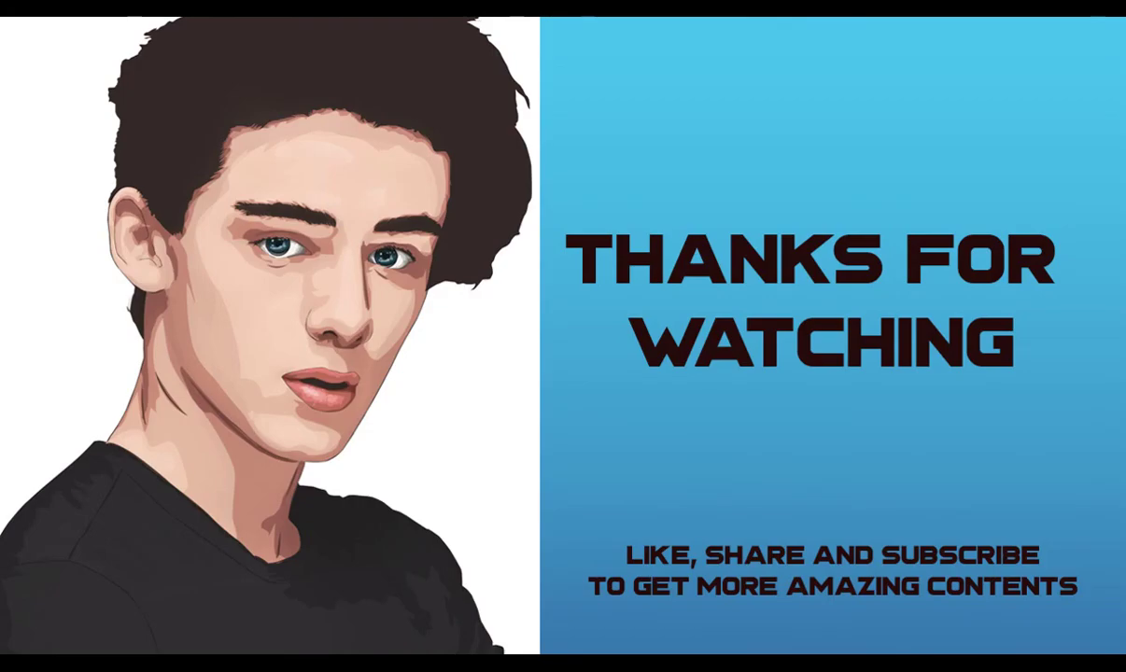